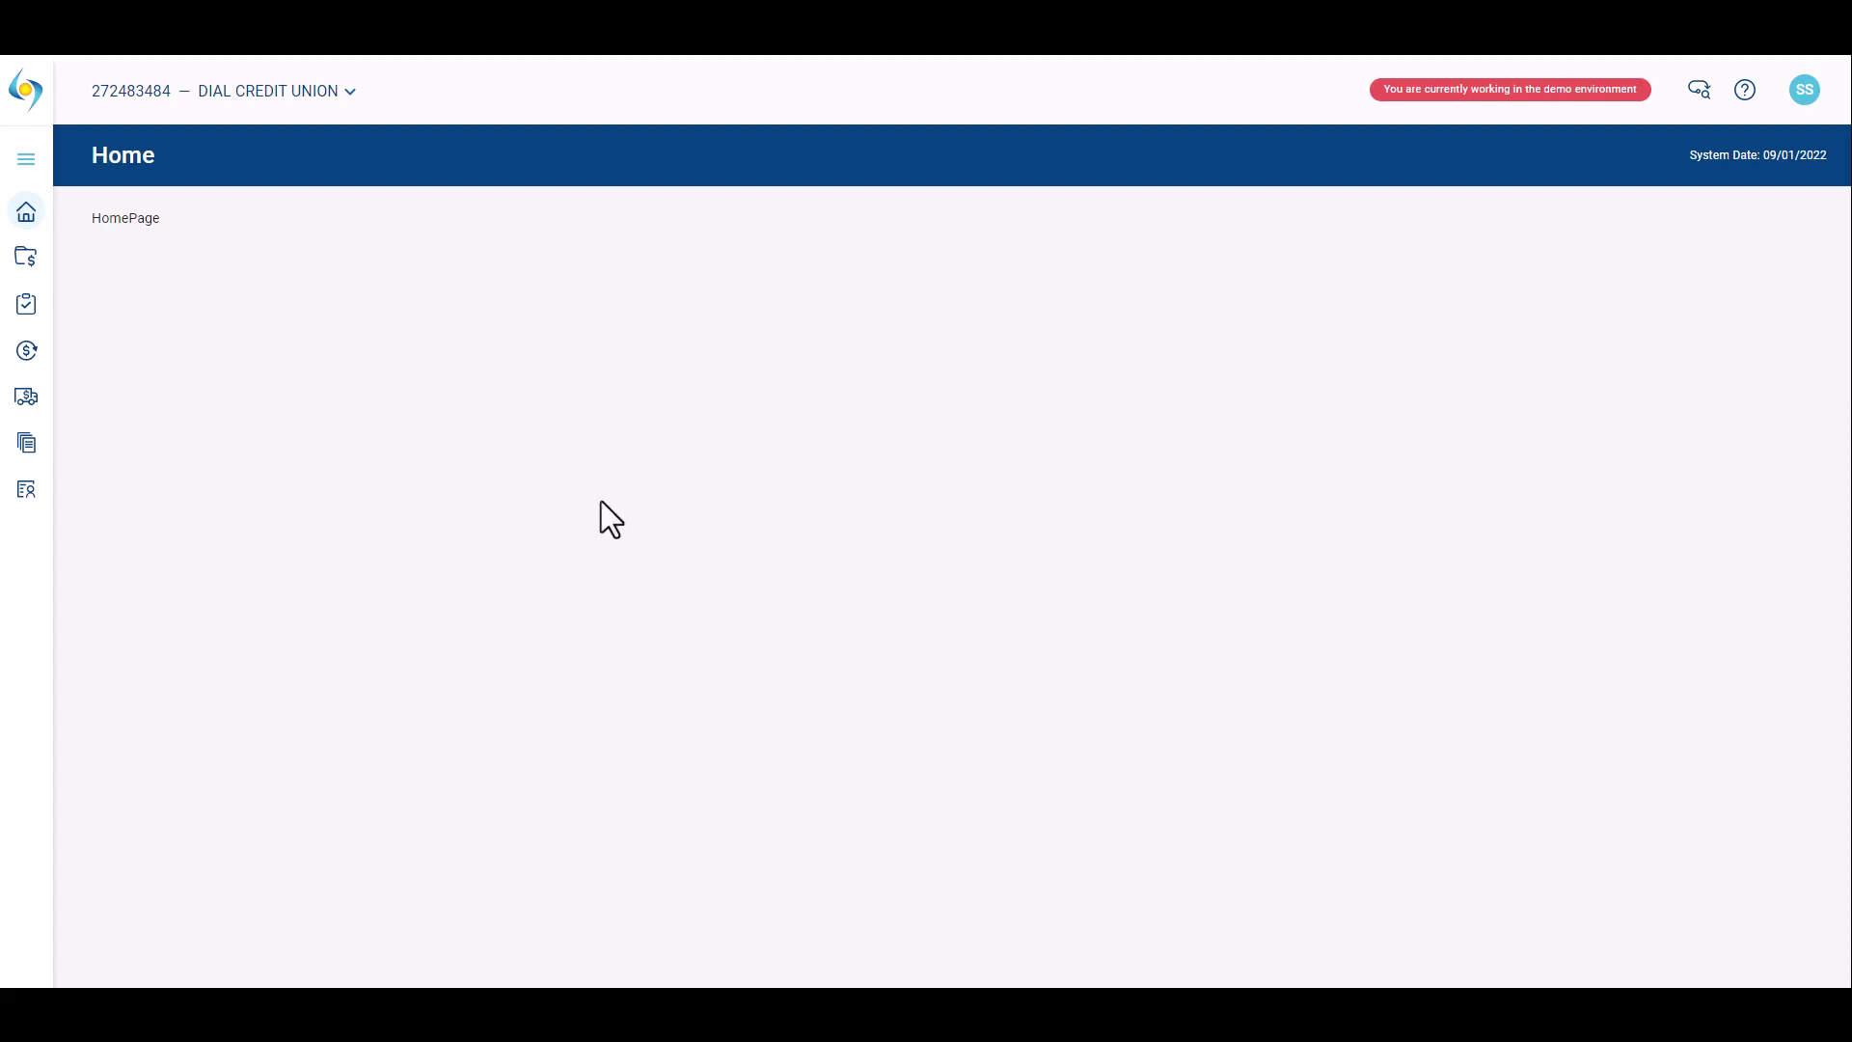
# Open the Outgoing Wire list from the Money Movement WIRE menu.
pyautogui.click(29, 351)
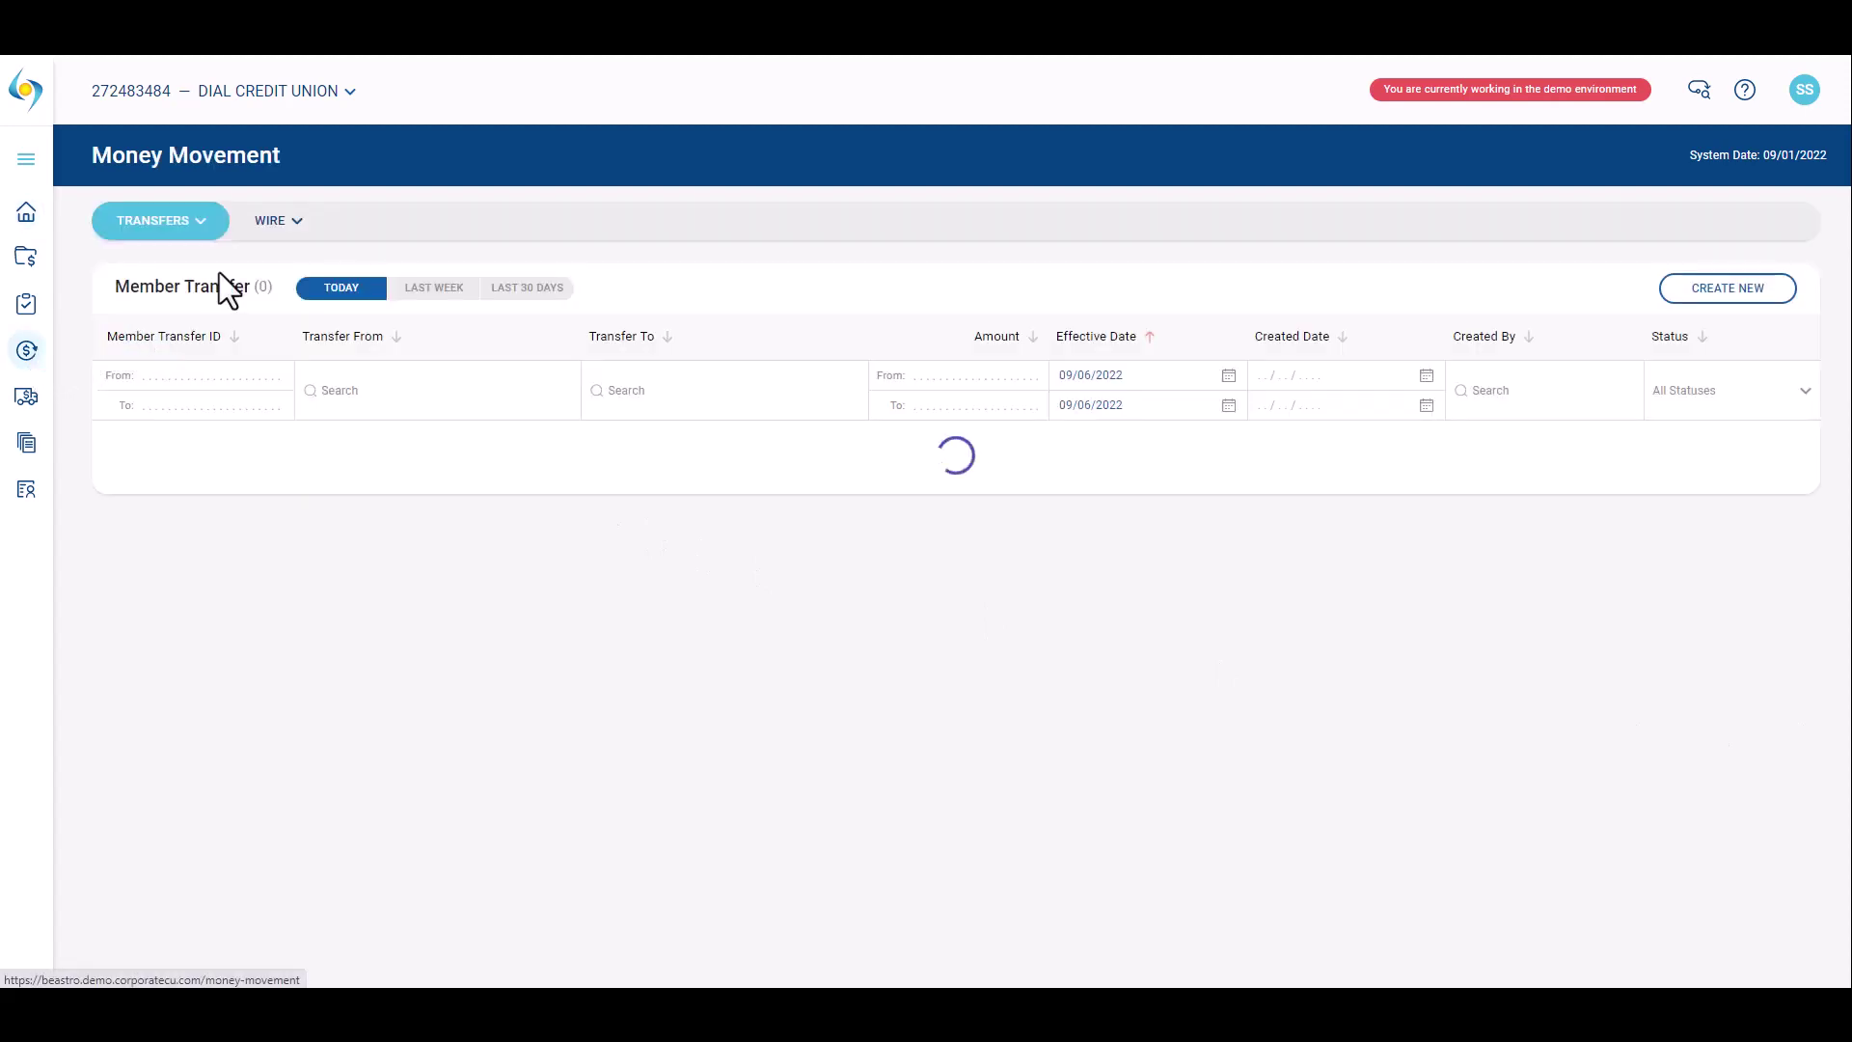
pyautogui.click(290, 224)
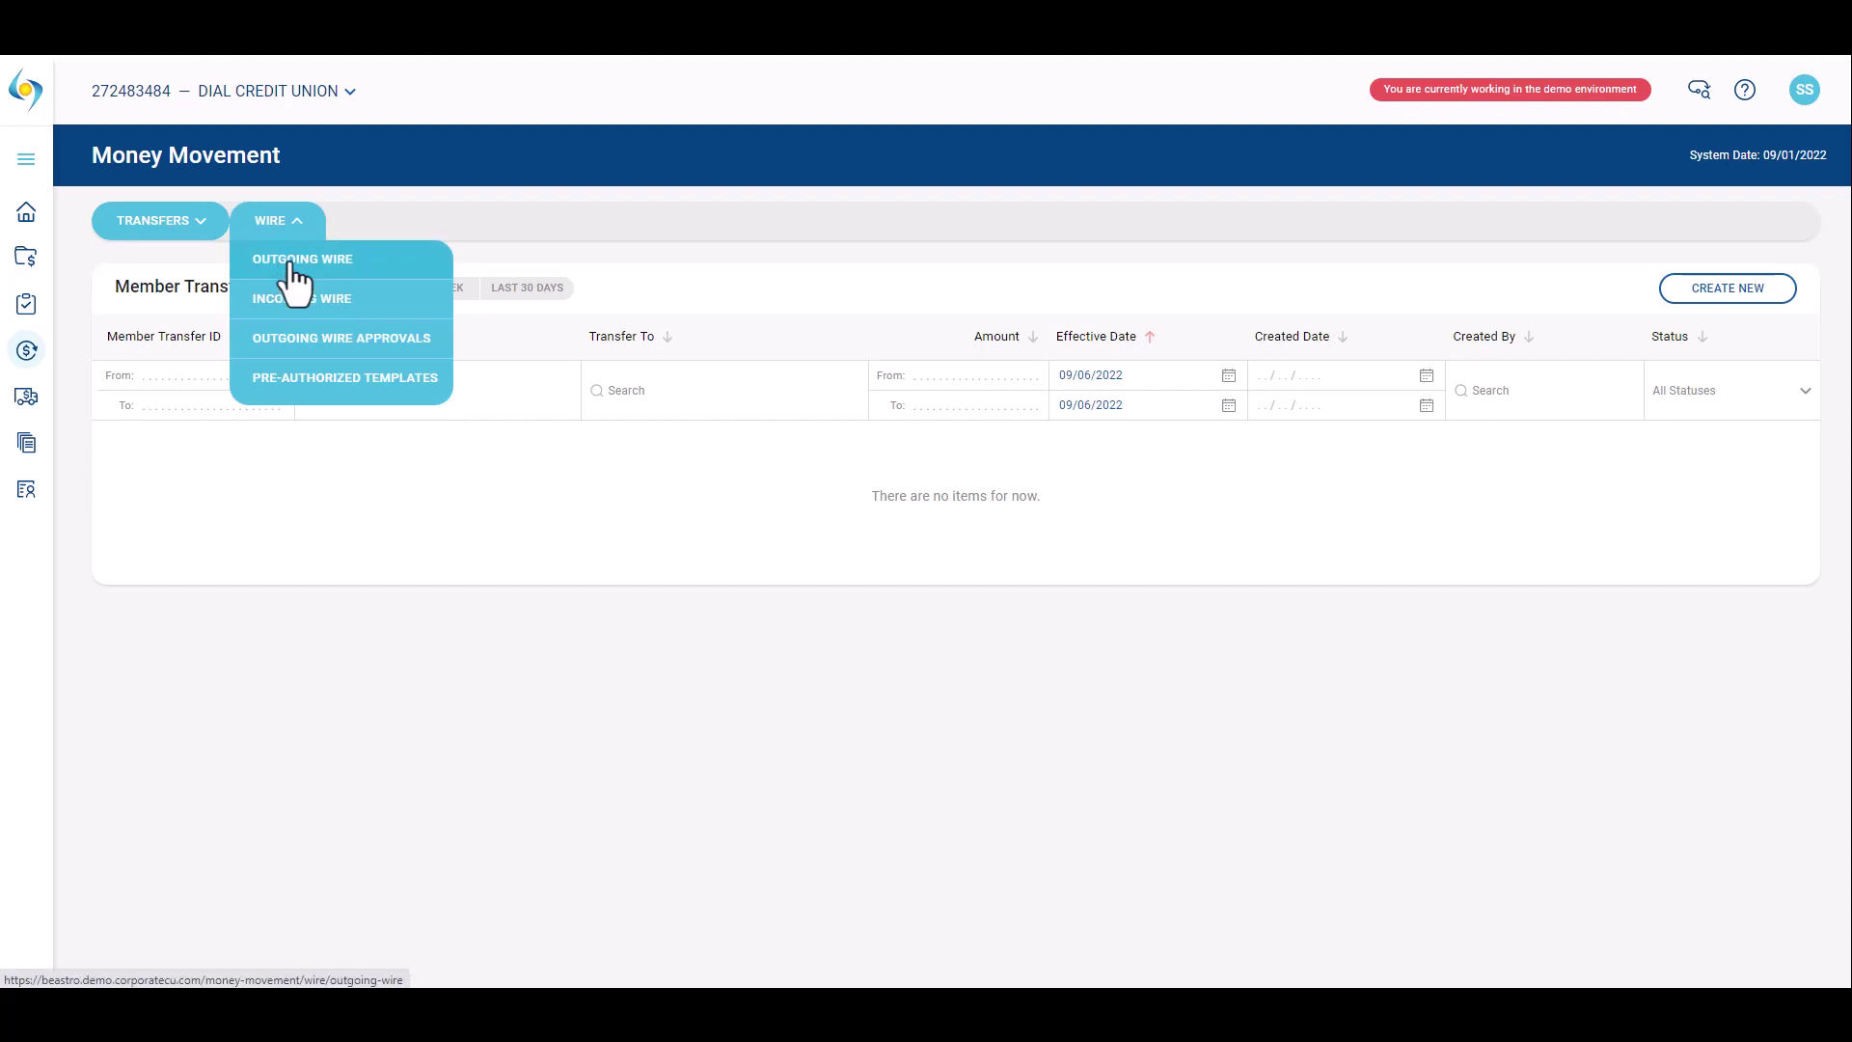
pyautogui.click(291, 260)
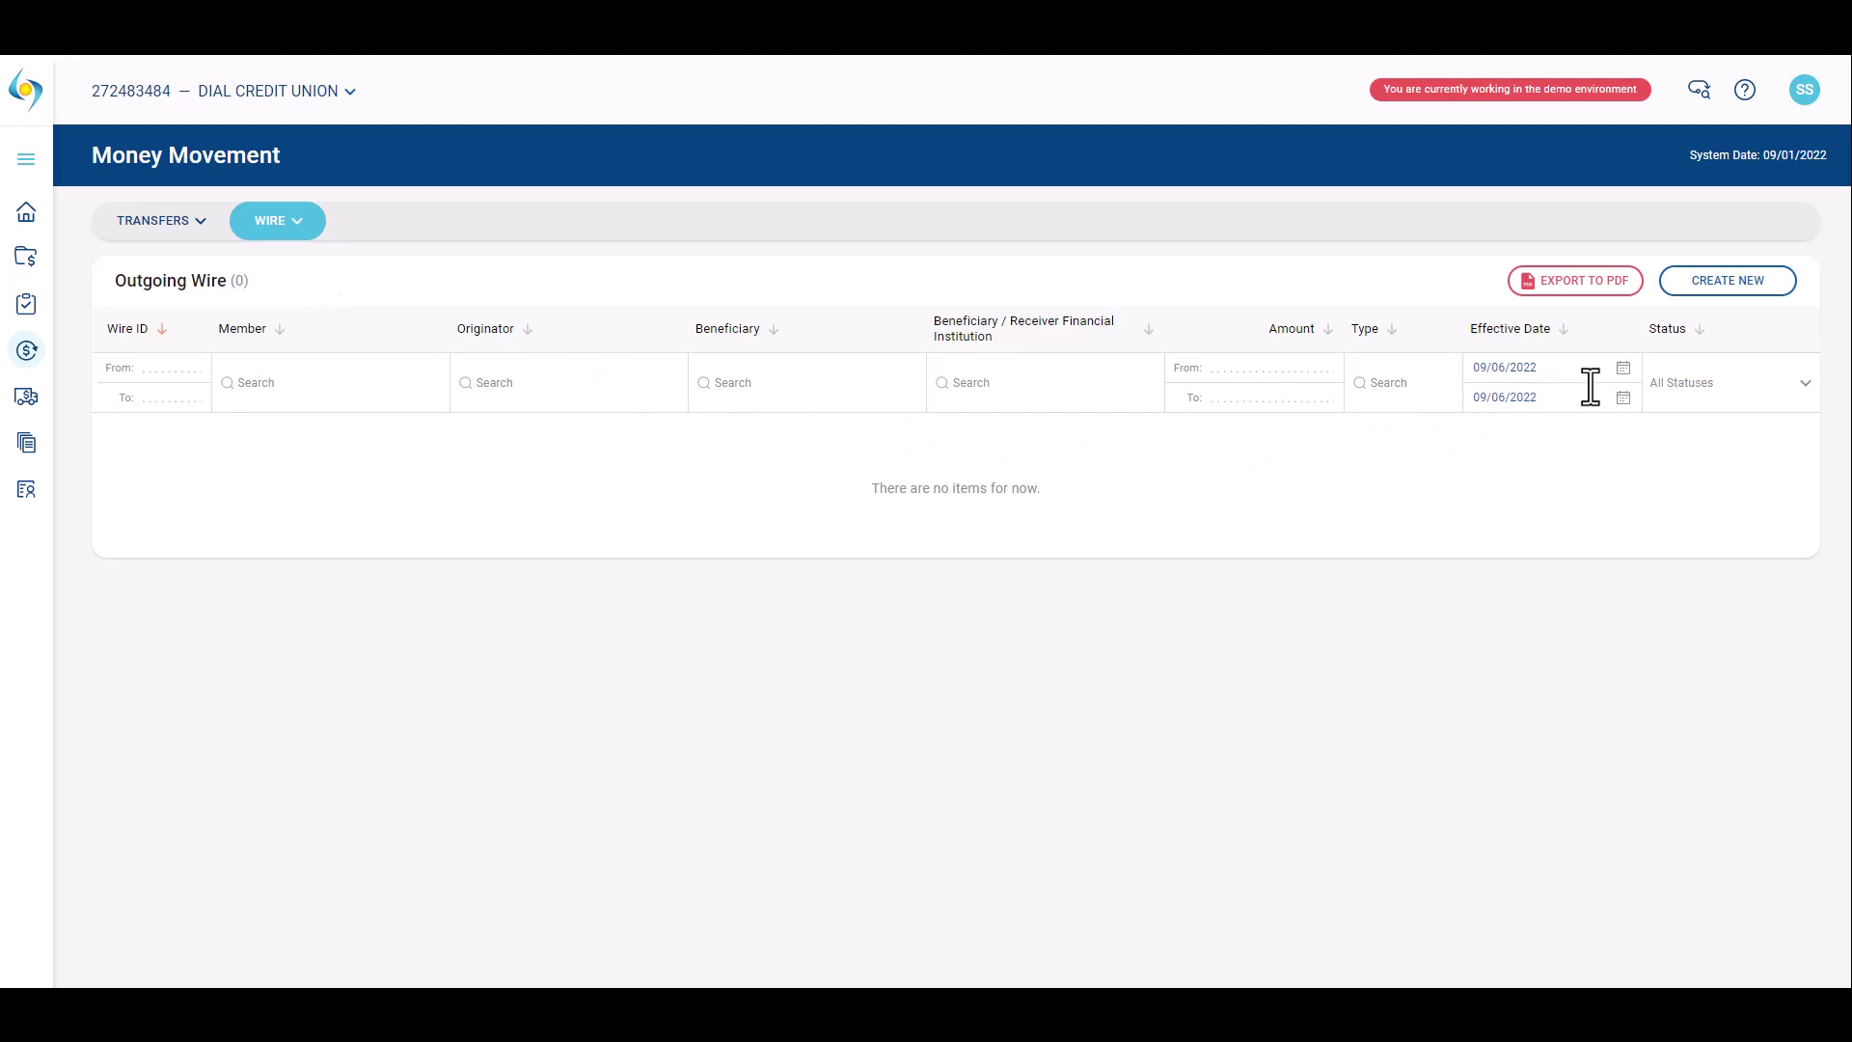
# Set the effective date range to start September 1, 2021, listing 31 wires.
pyautogui.click(1624, 376)
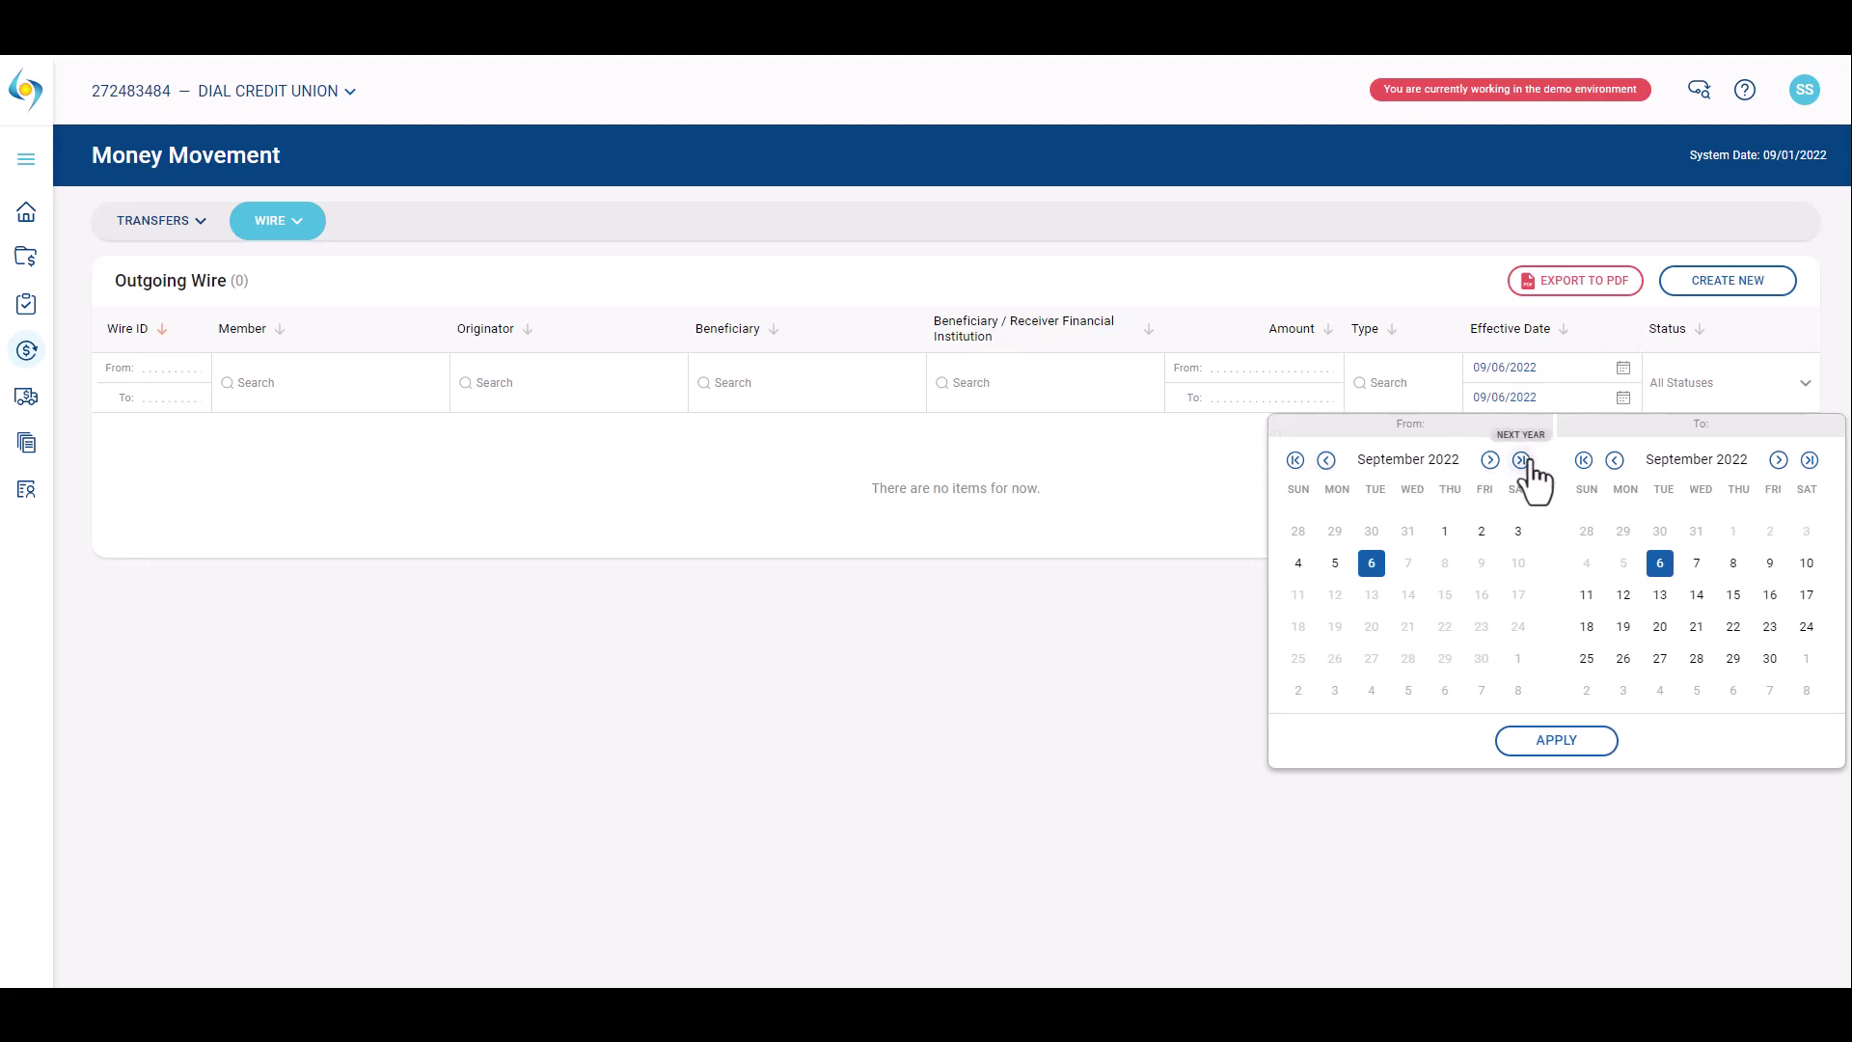
pyautogui.click(1295, 460)
pyautogui.click(1405, 533)
pyautogui.click(1560, 745)
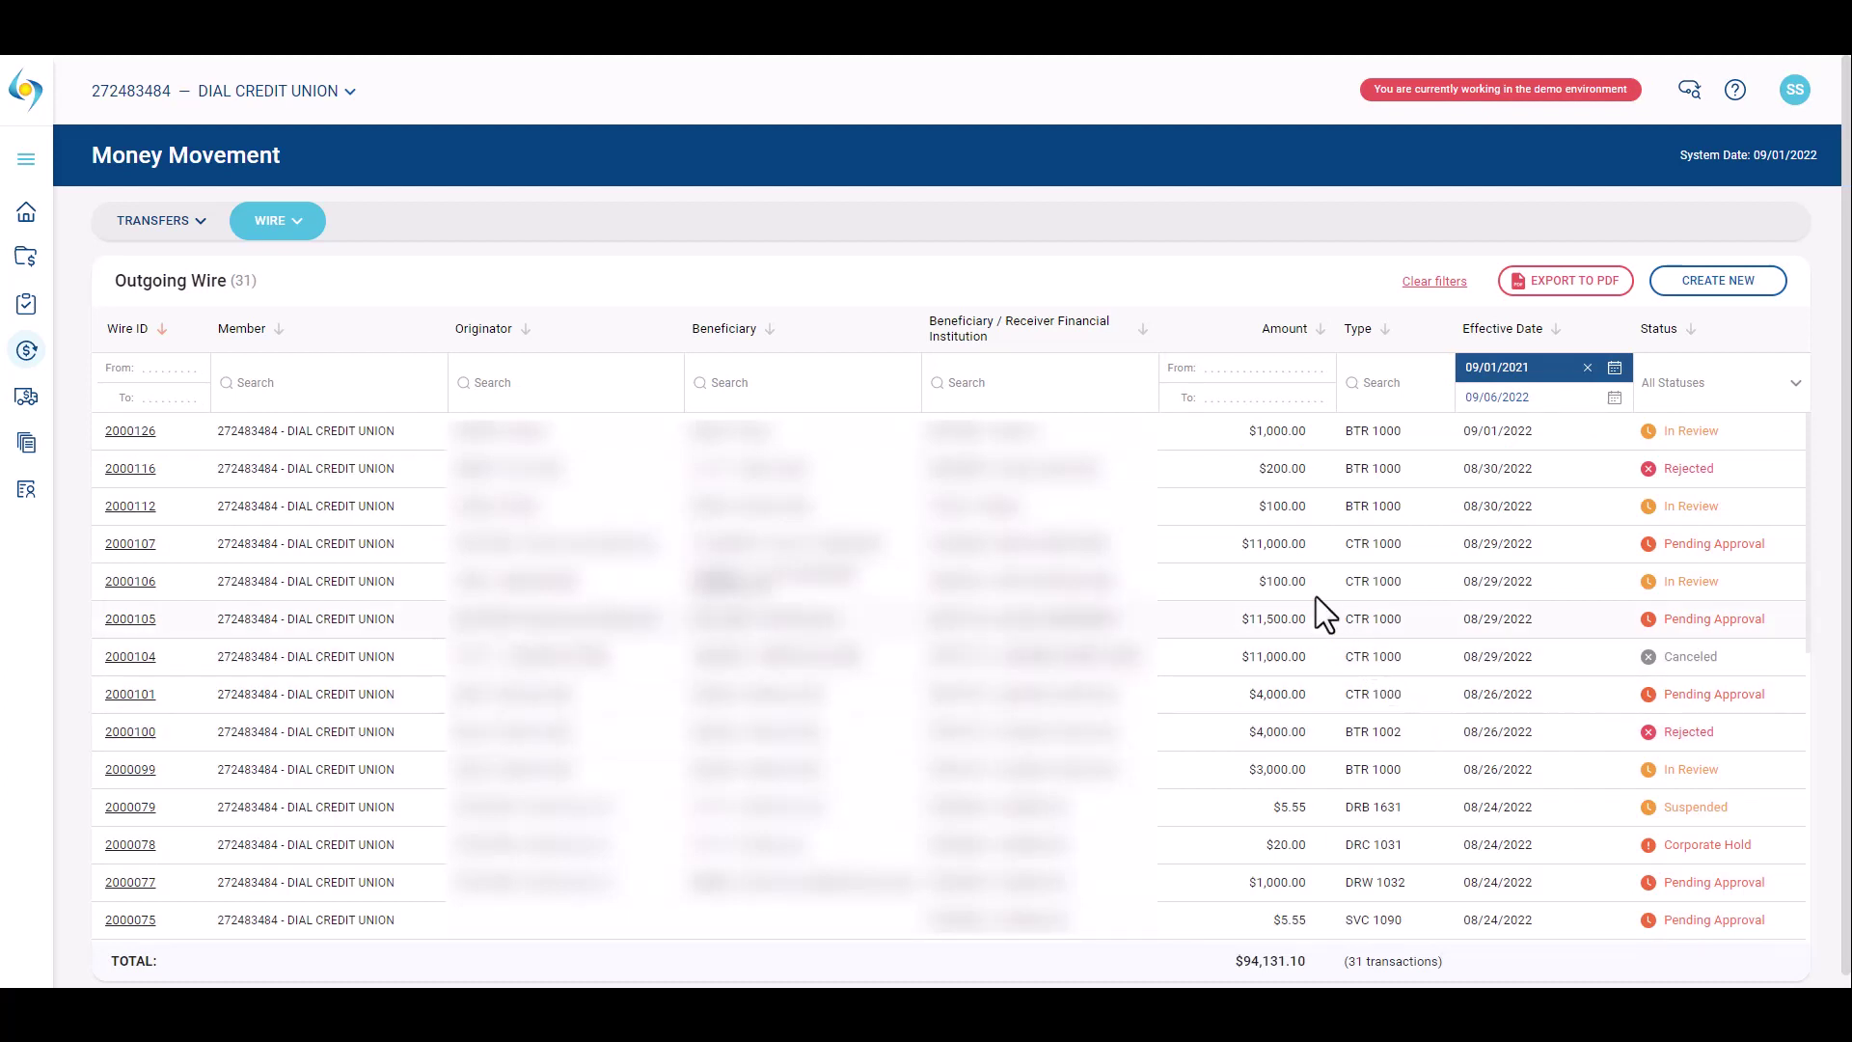
# Sort wires by amount, largest first, then apply and remove a BTR 1000 Type filter.
pyautogui.click(1316, 329)
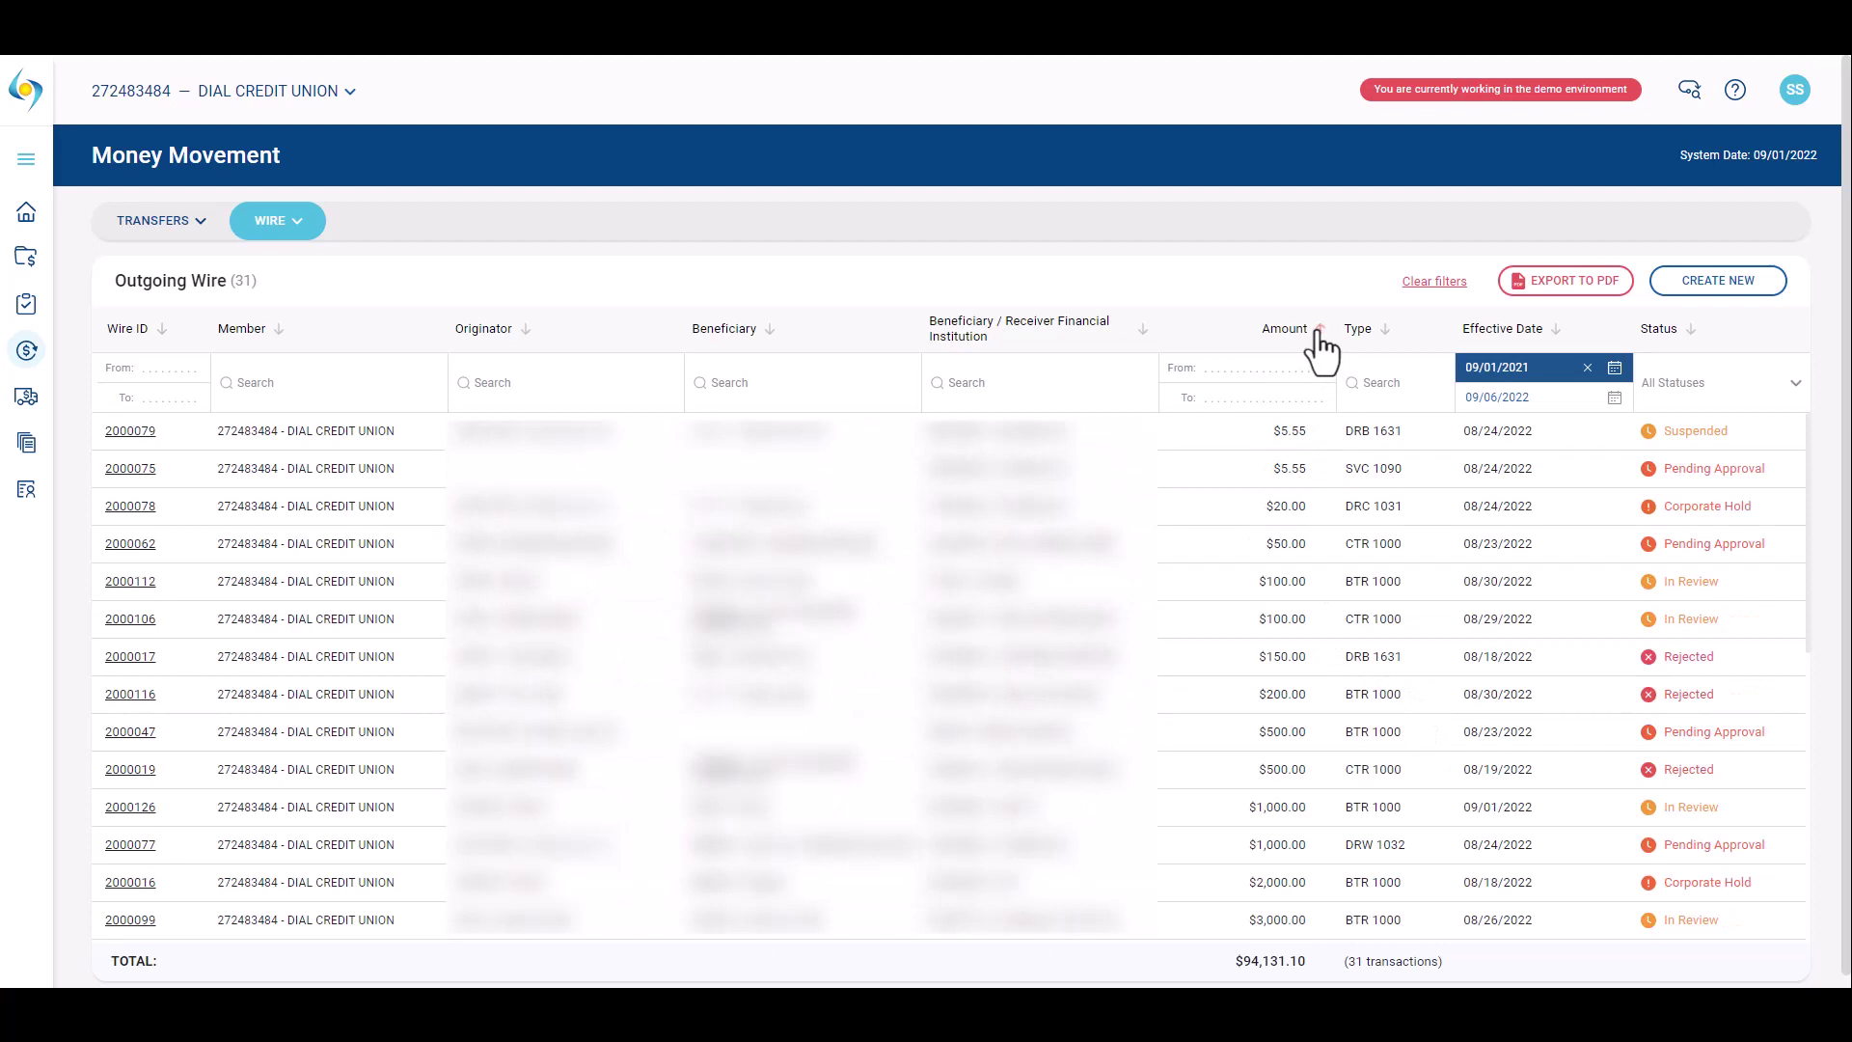
pyautogui.click(1317, 330)
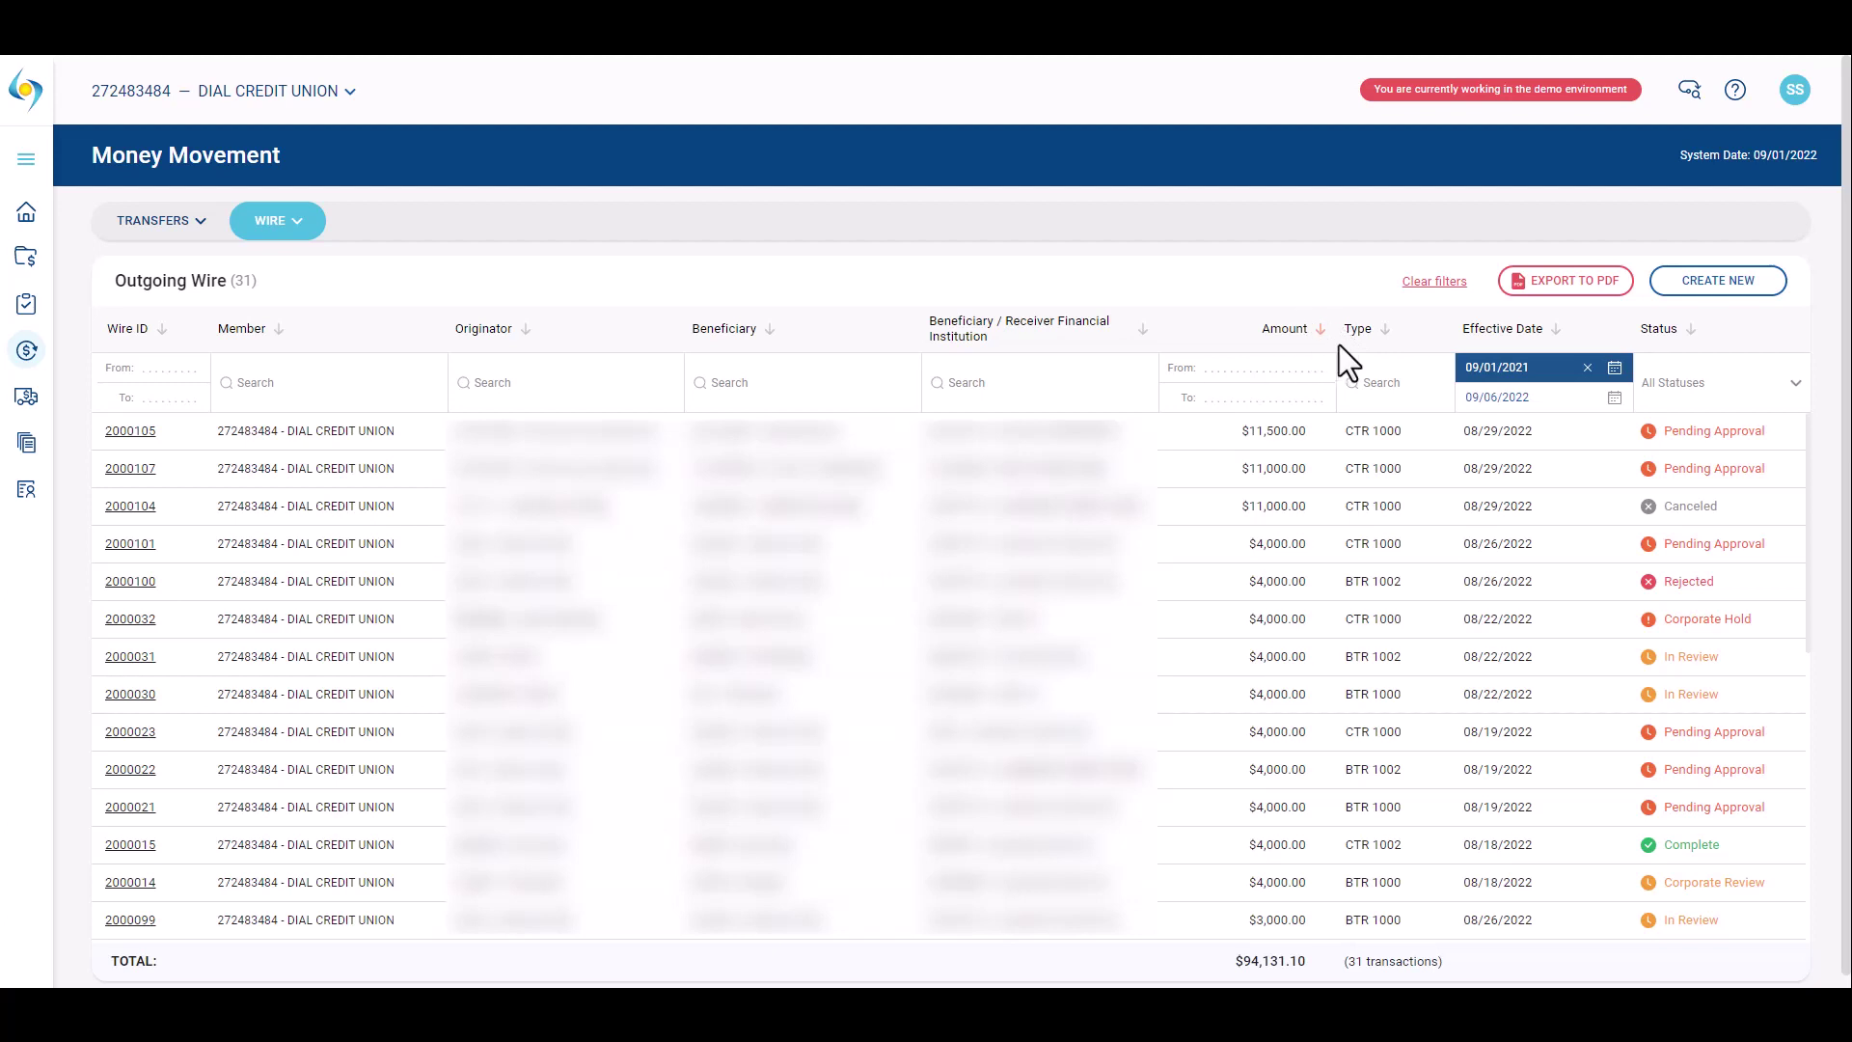
pyautogui.click(1375, 380)
pyautogui.write('BTR')
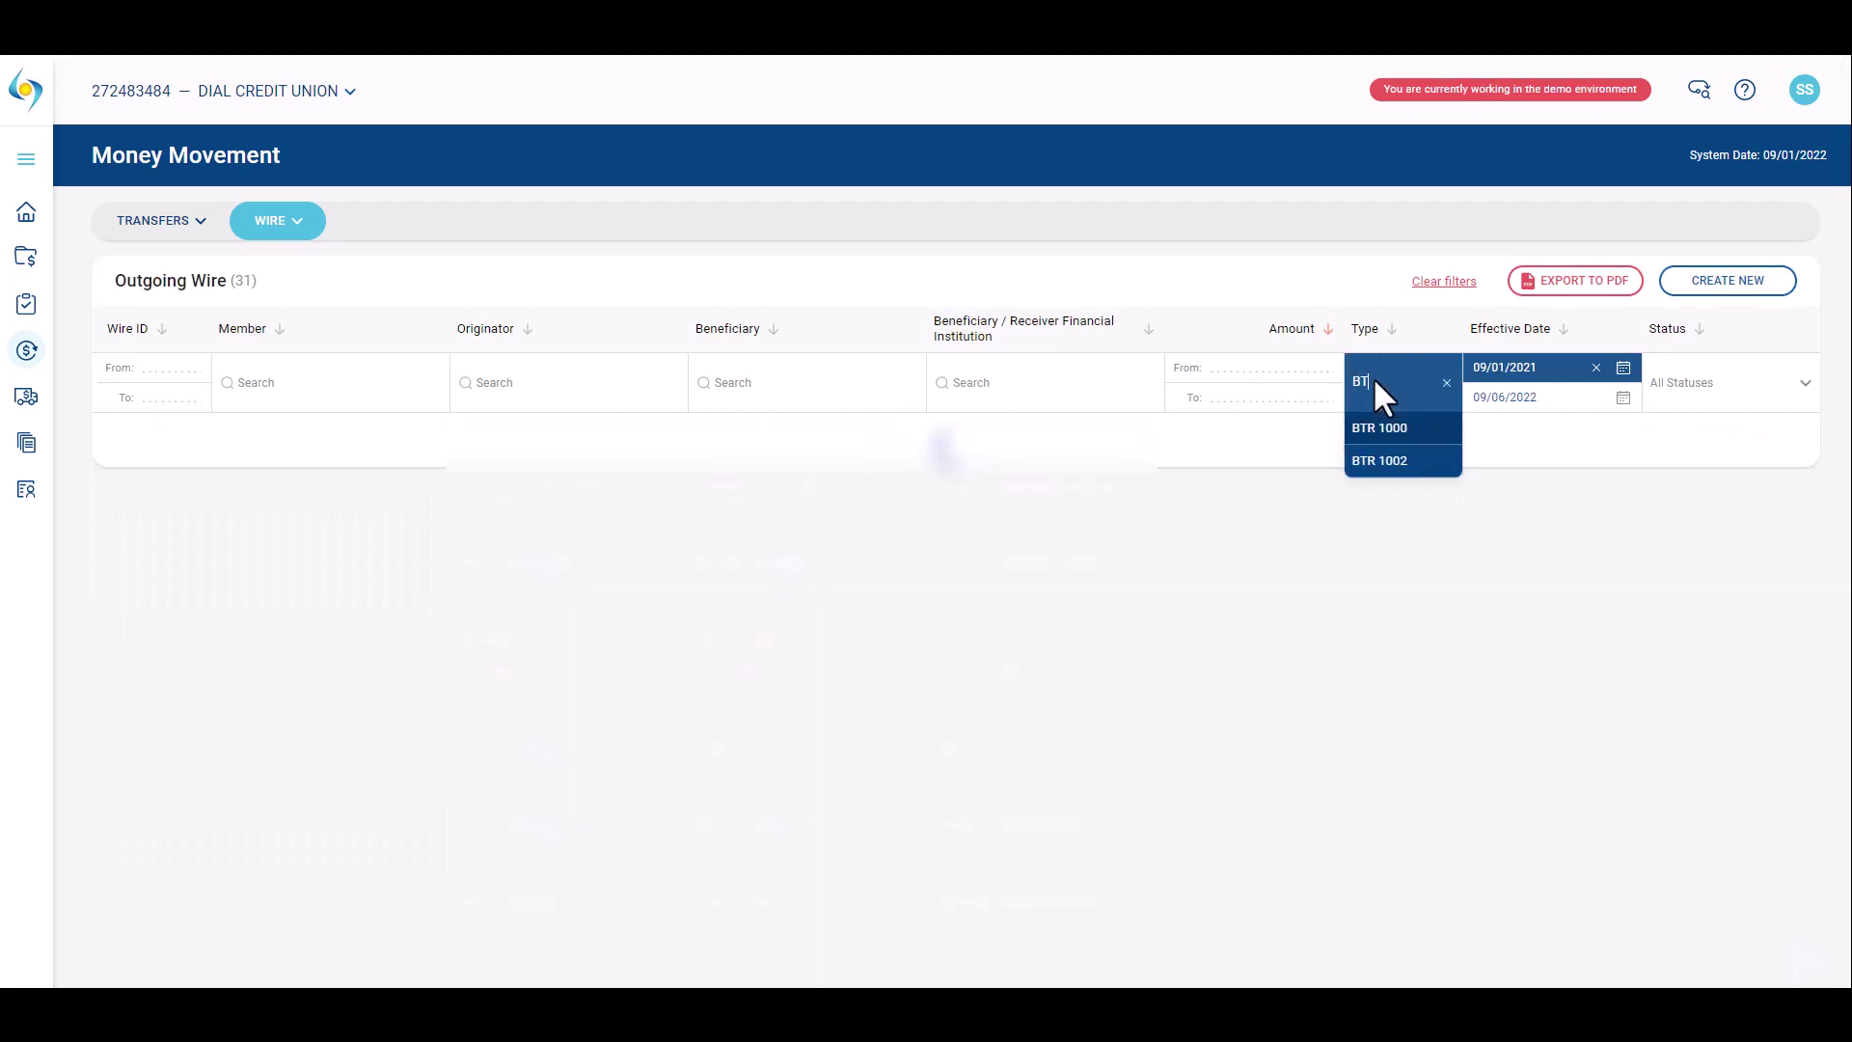
pyautogui.click(1379, 428)
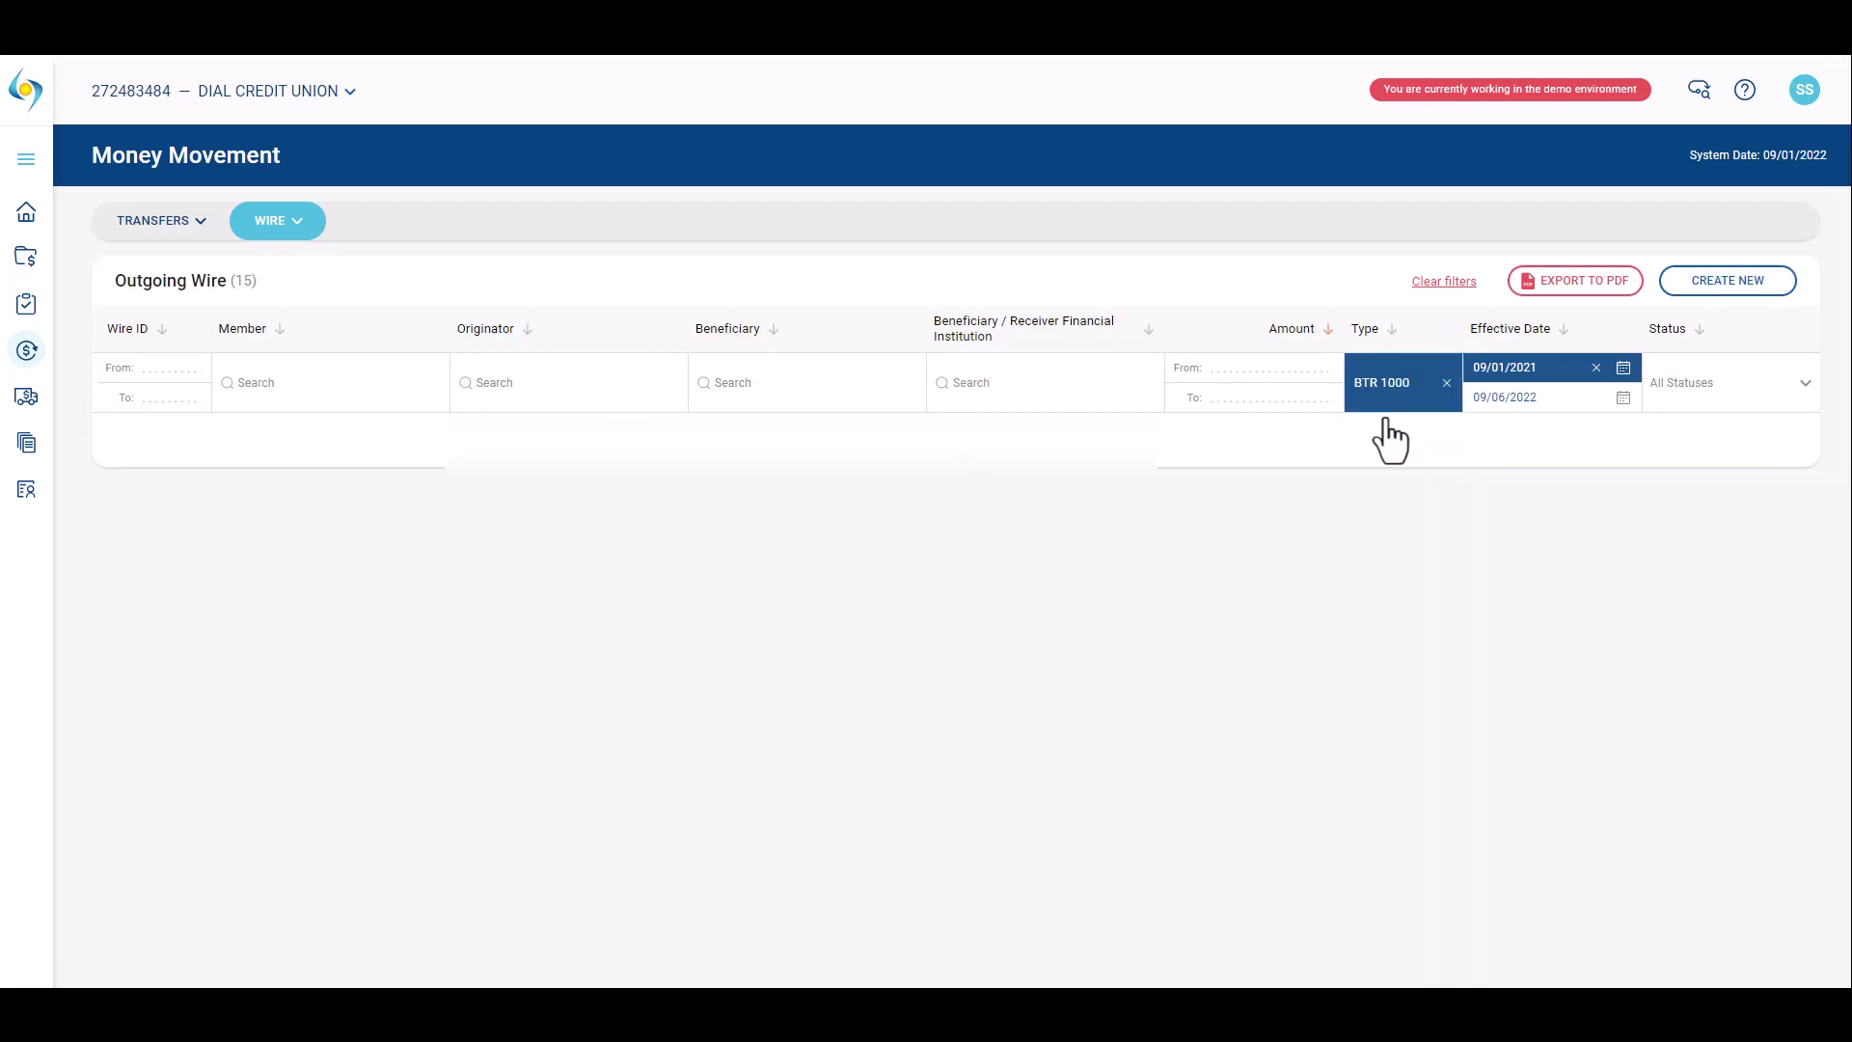
pyautogui.click(1446, 382)
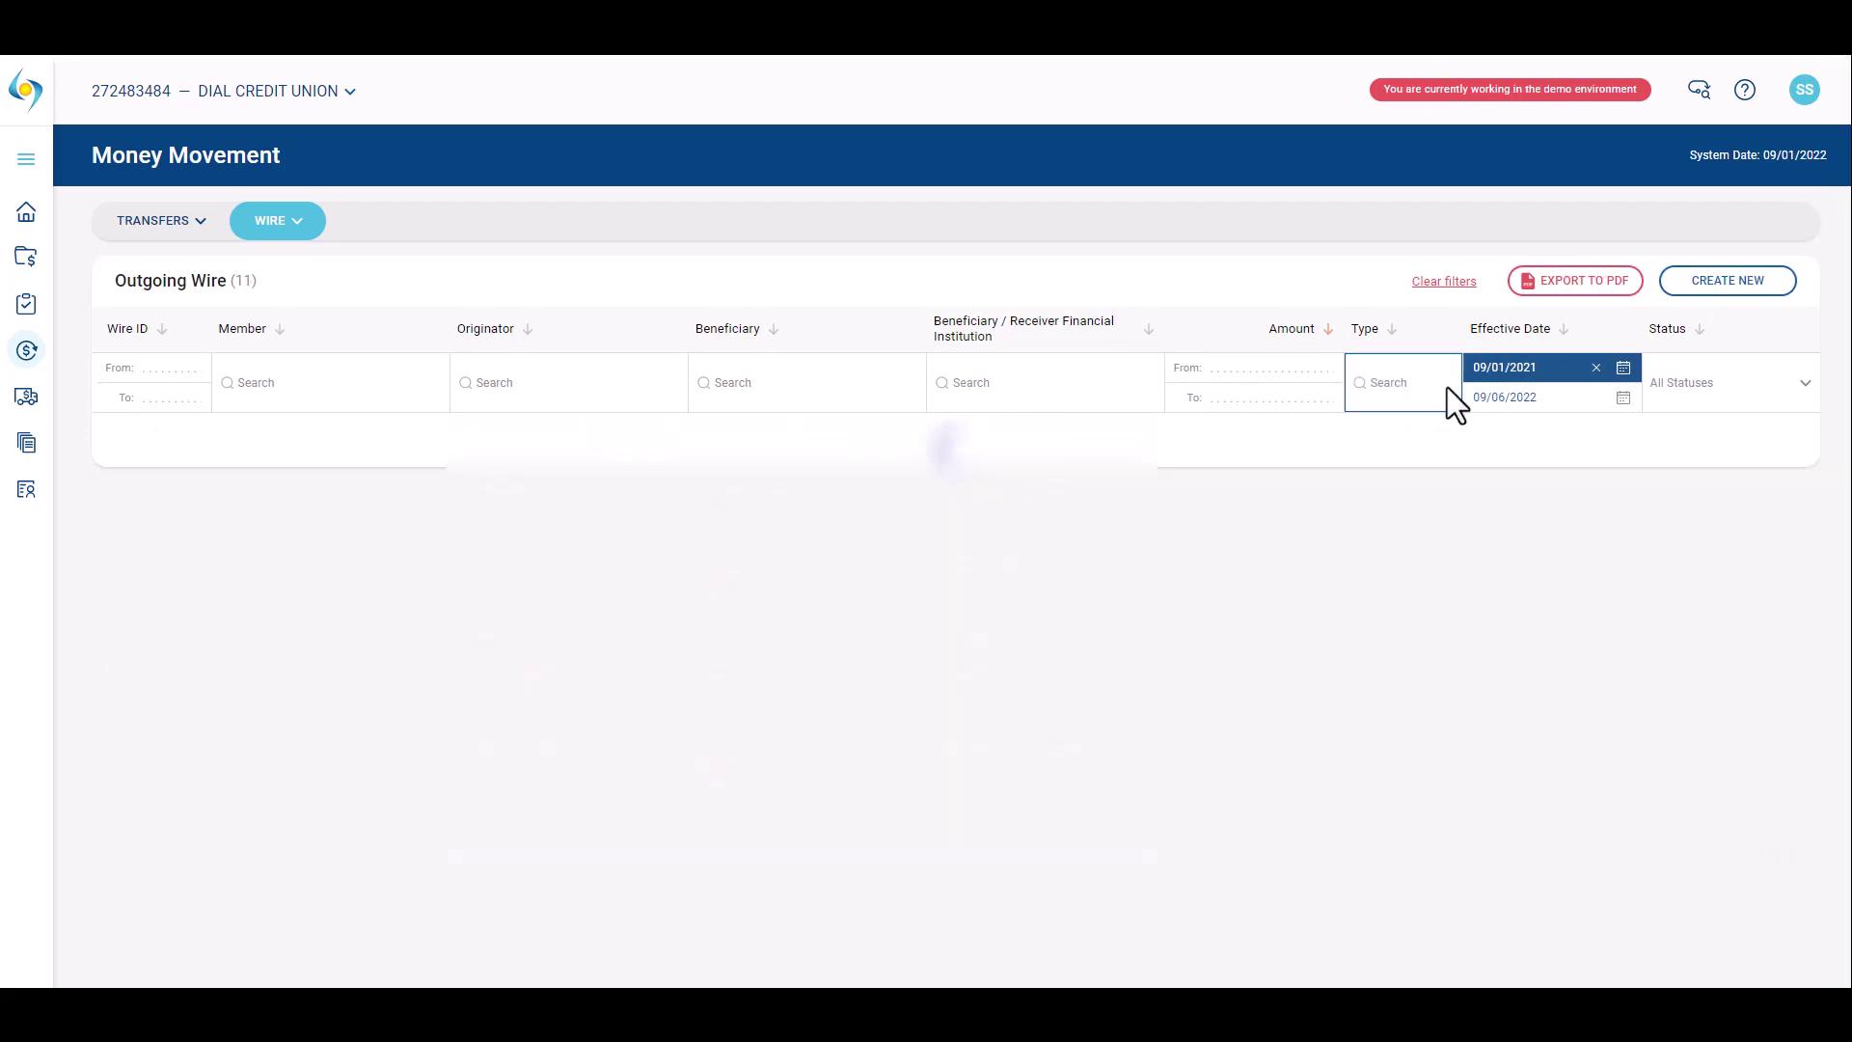
# Clear all filters and reset the effective date start to 09/01/2021.
pyautogui.click(1446, 289)
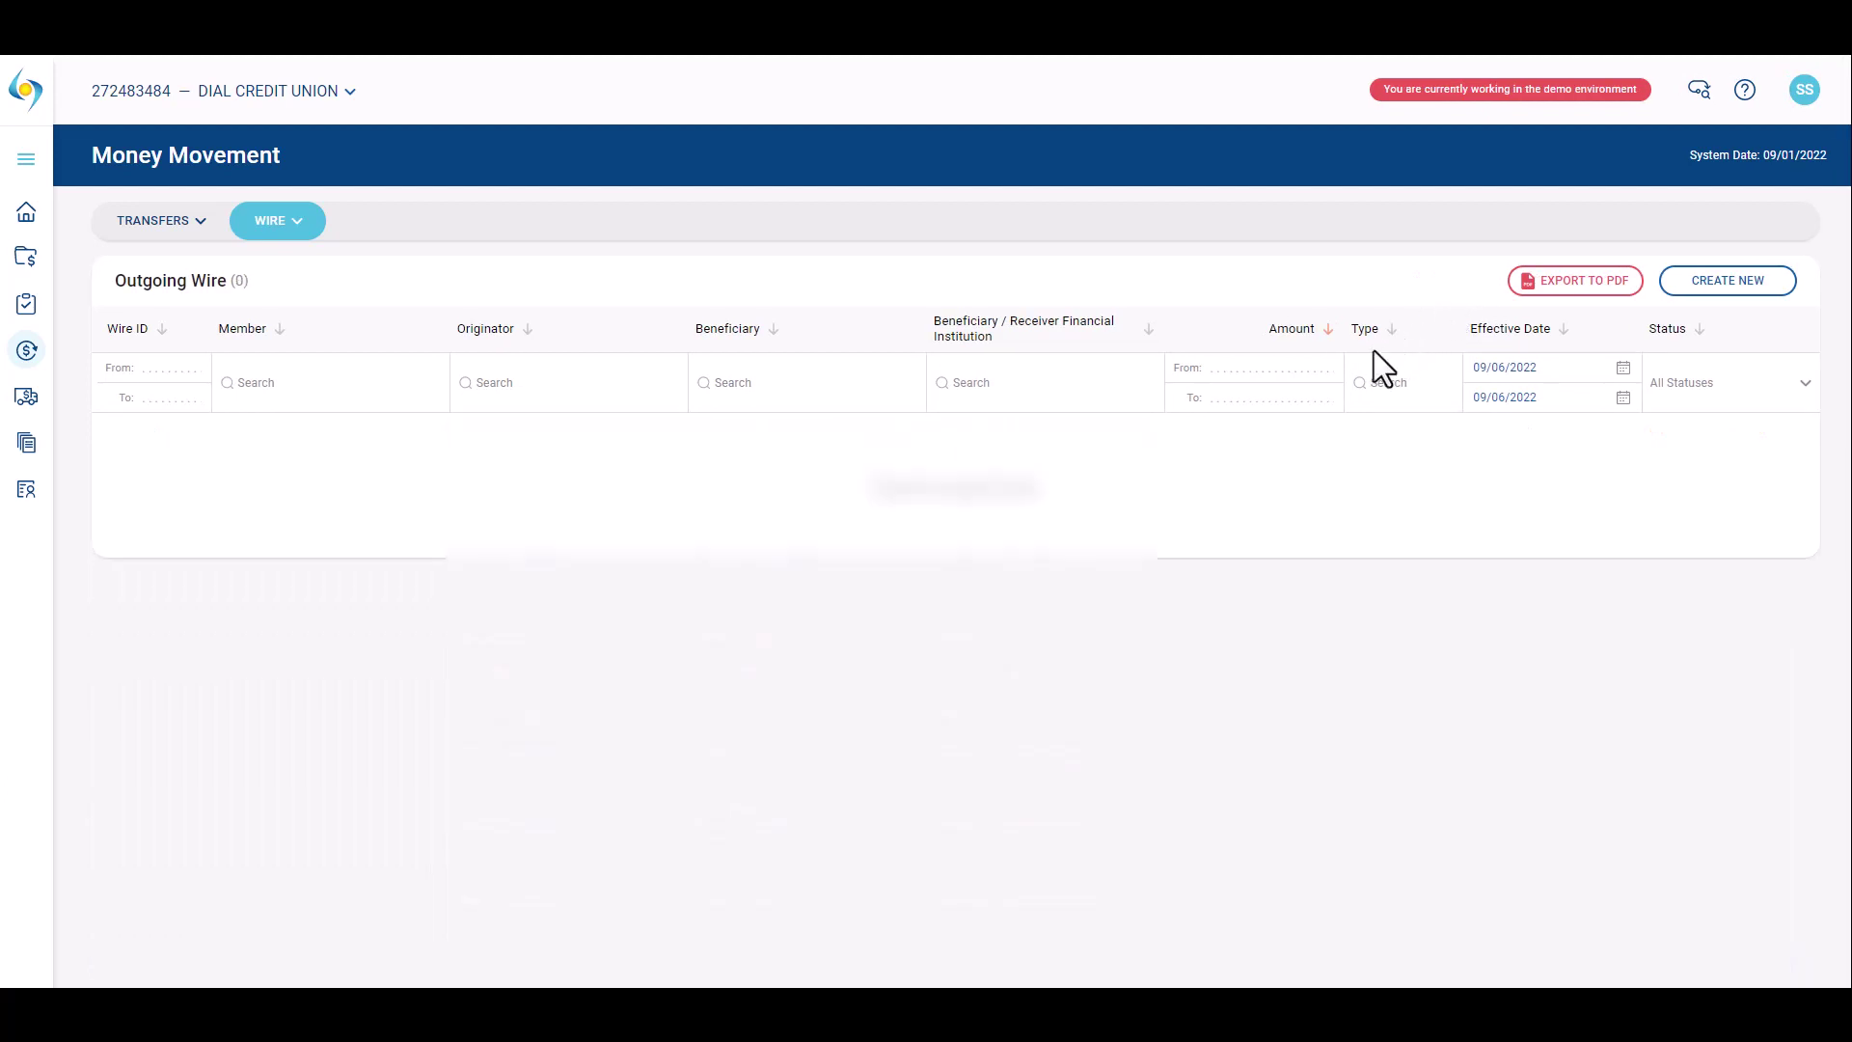
pyautogui.click(1621, 396)
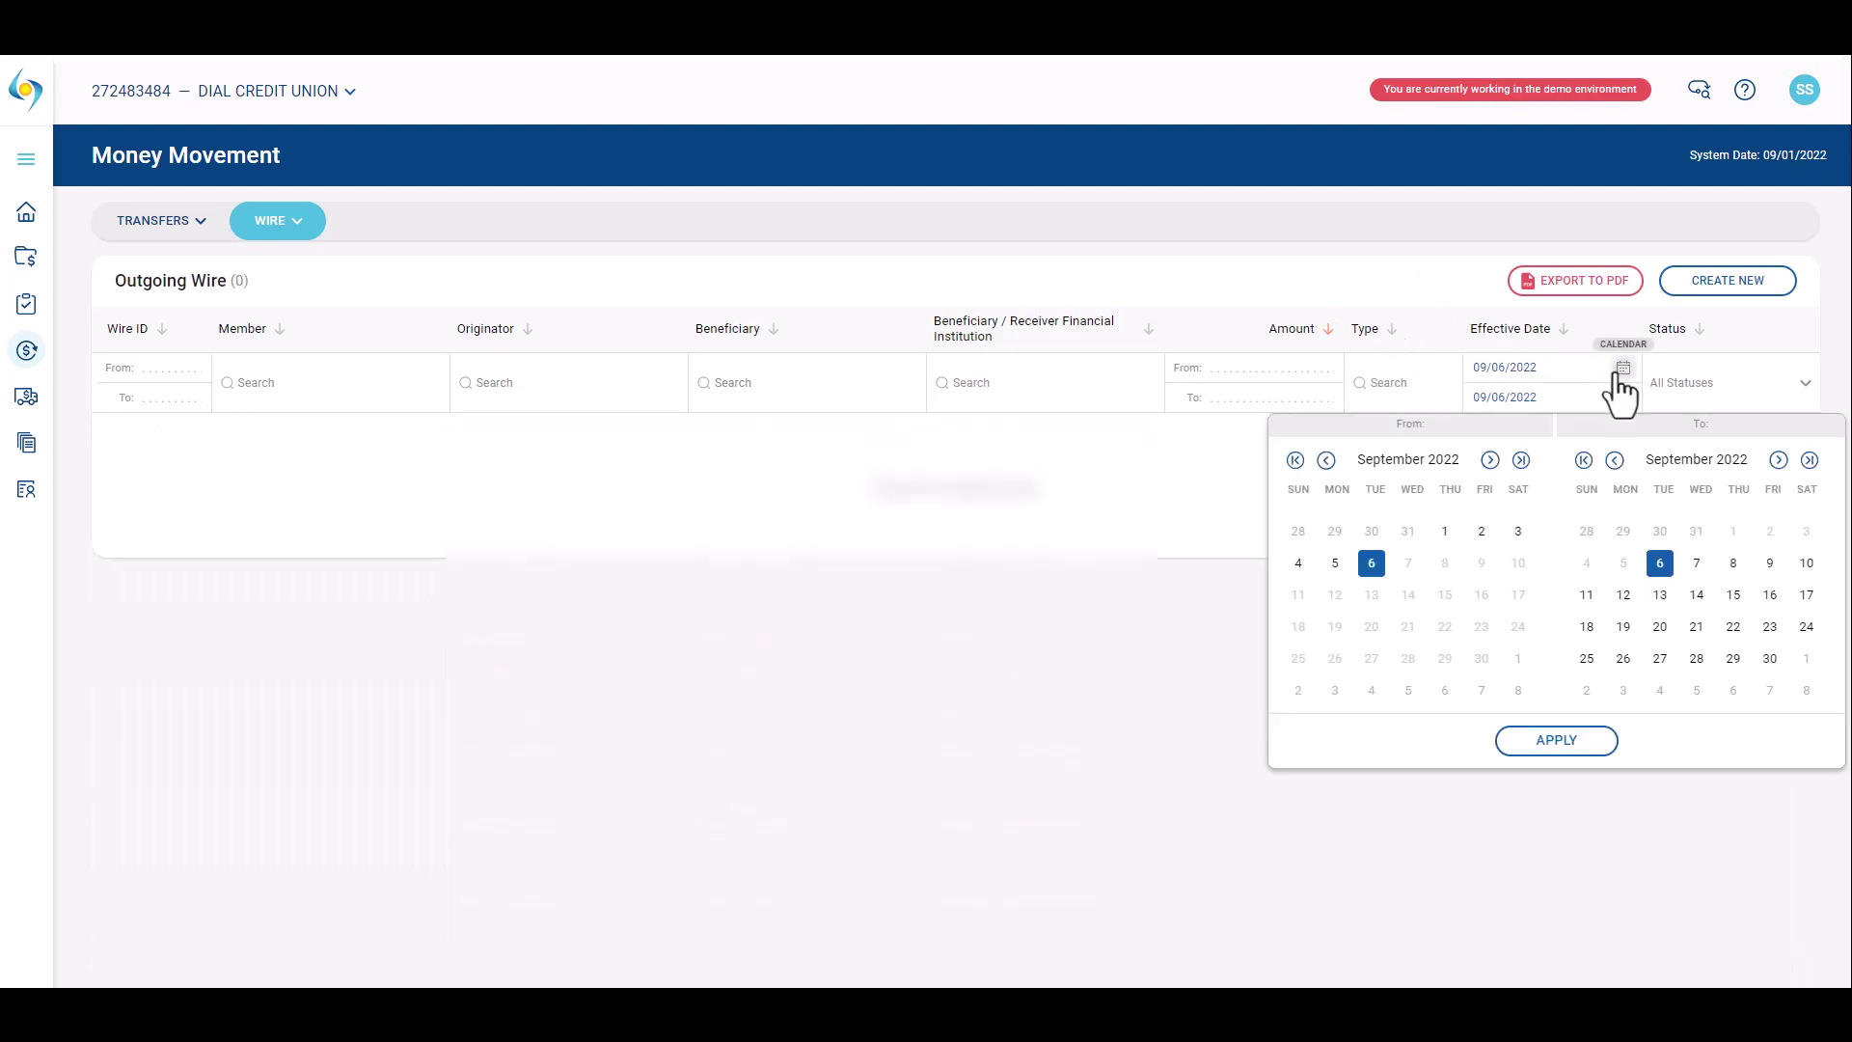
pyautogui.click(1295, 460)
pyautogui.click(1408, 531)
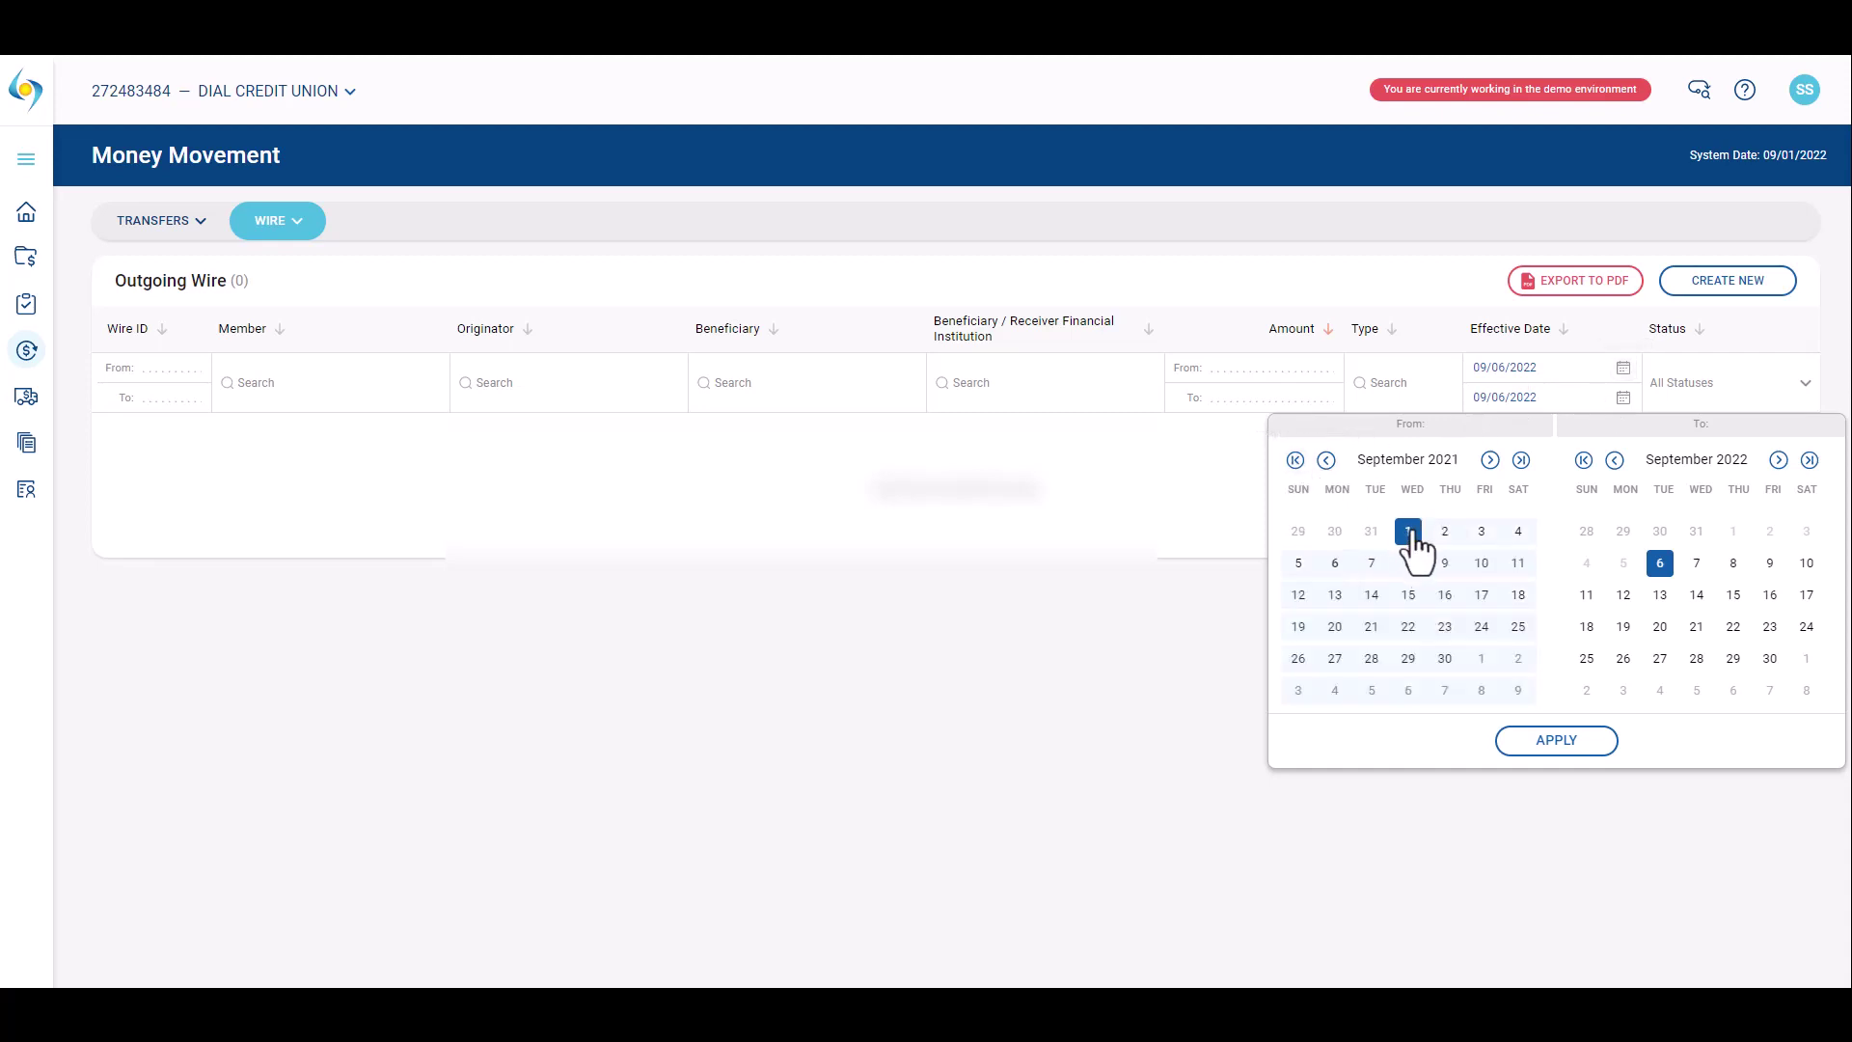
pyautogui.click(1445, 658)
pyautogui.click(1539, 744)
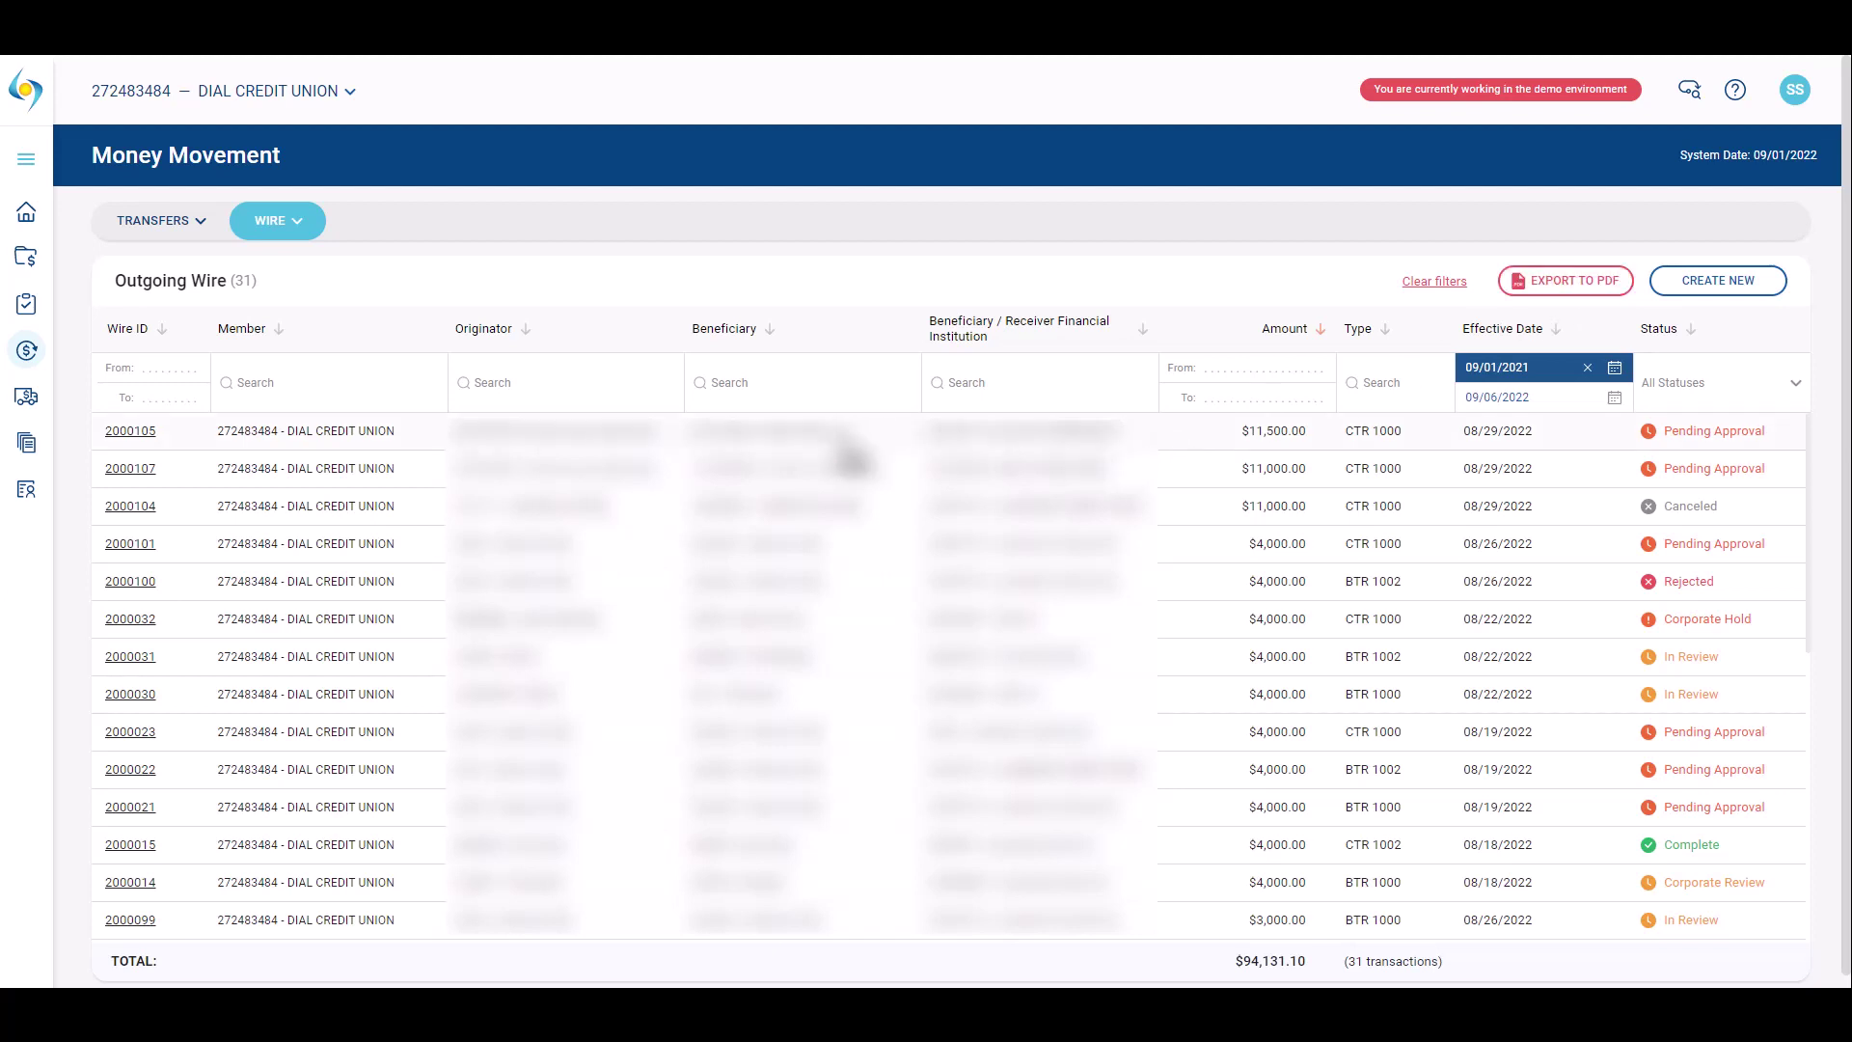
pyautogui.click(124, 436)
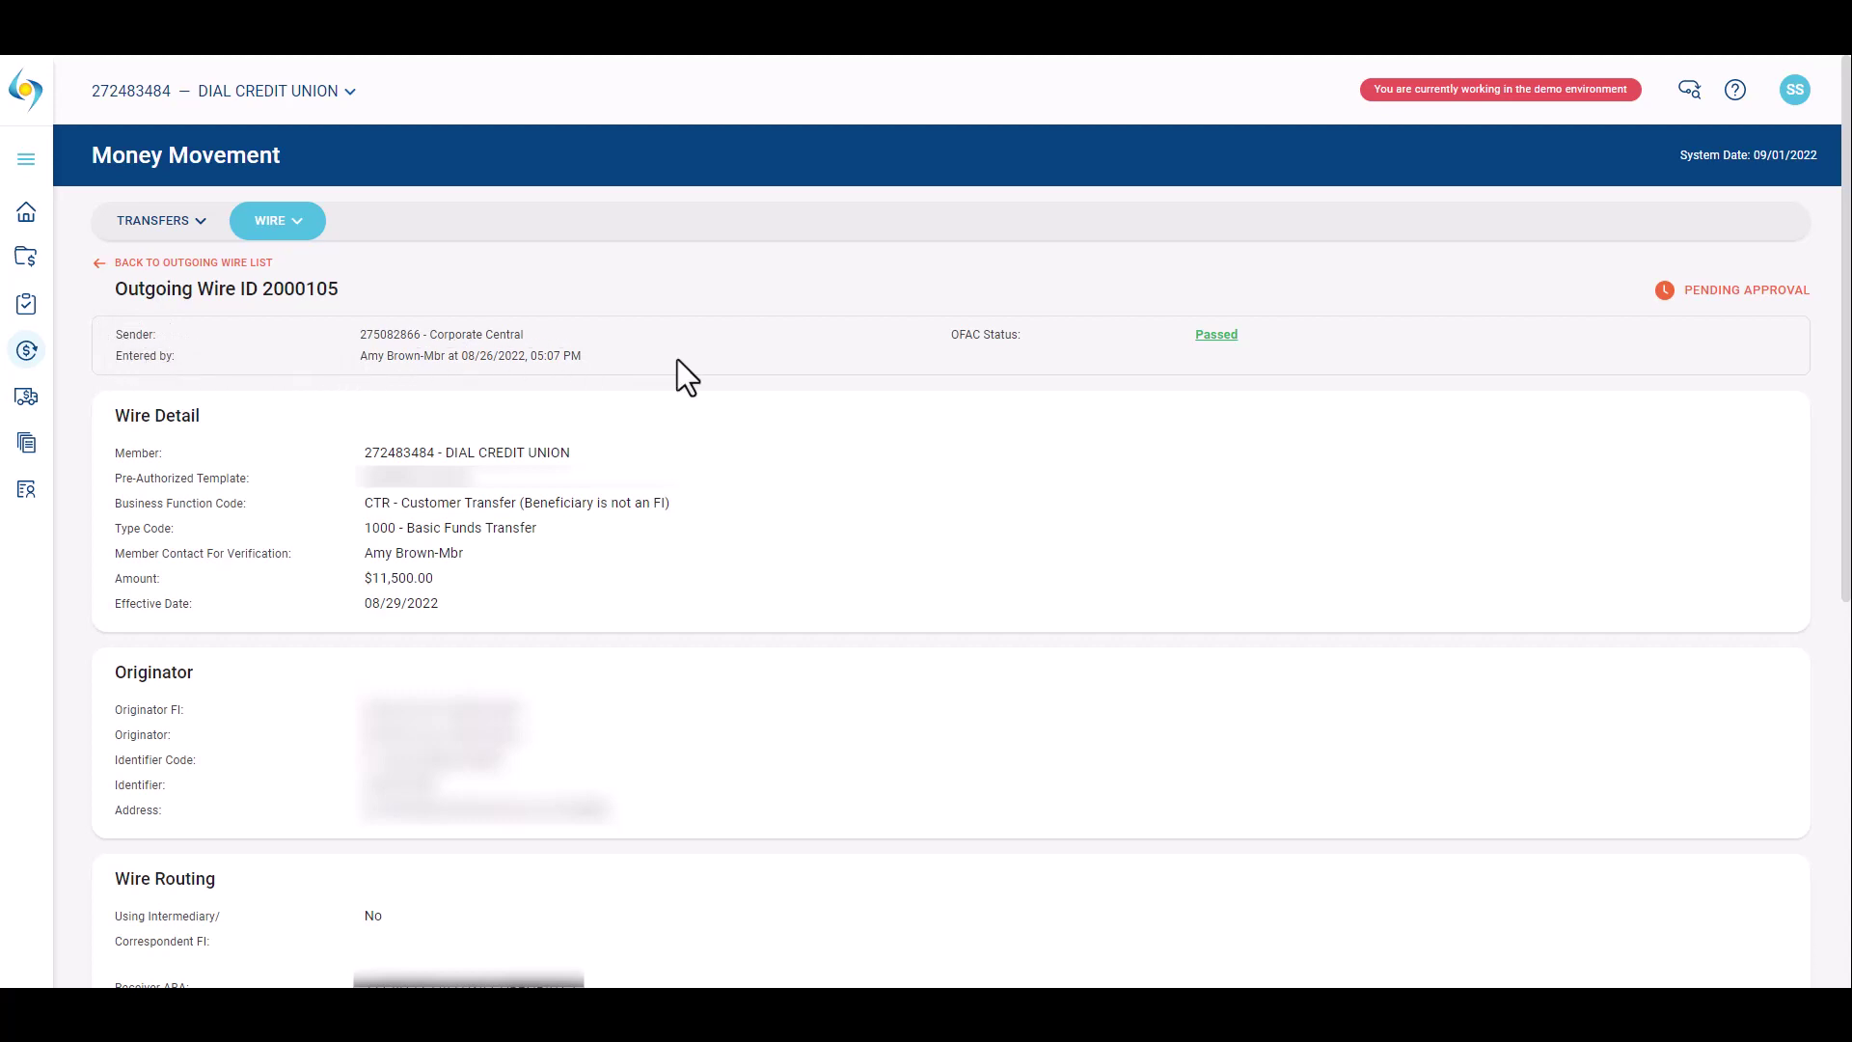
pyautogui.click(157, 264)
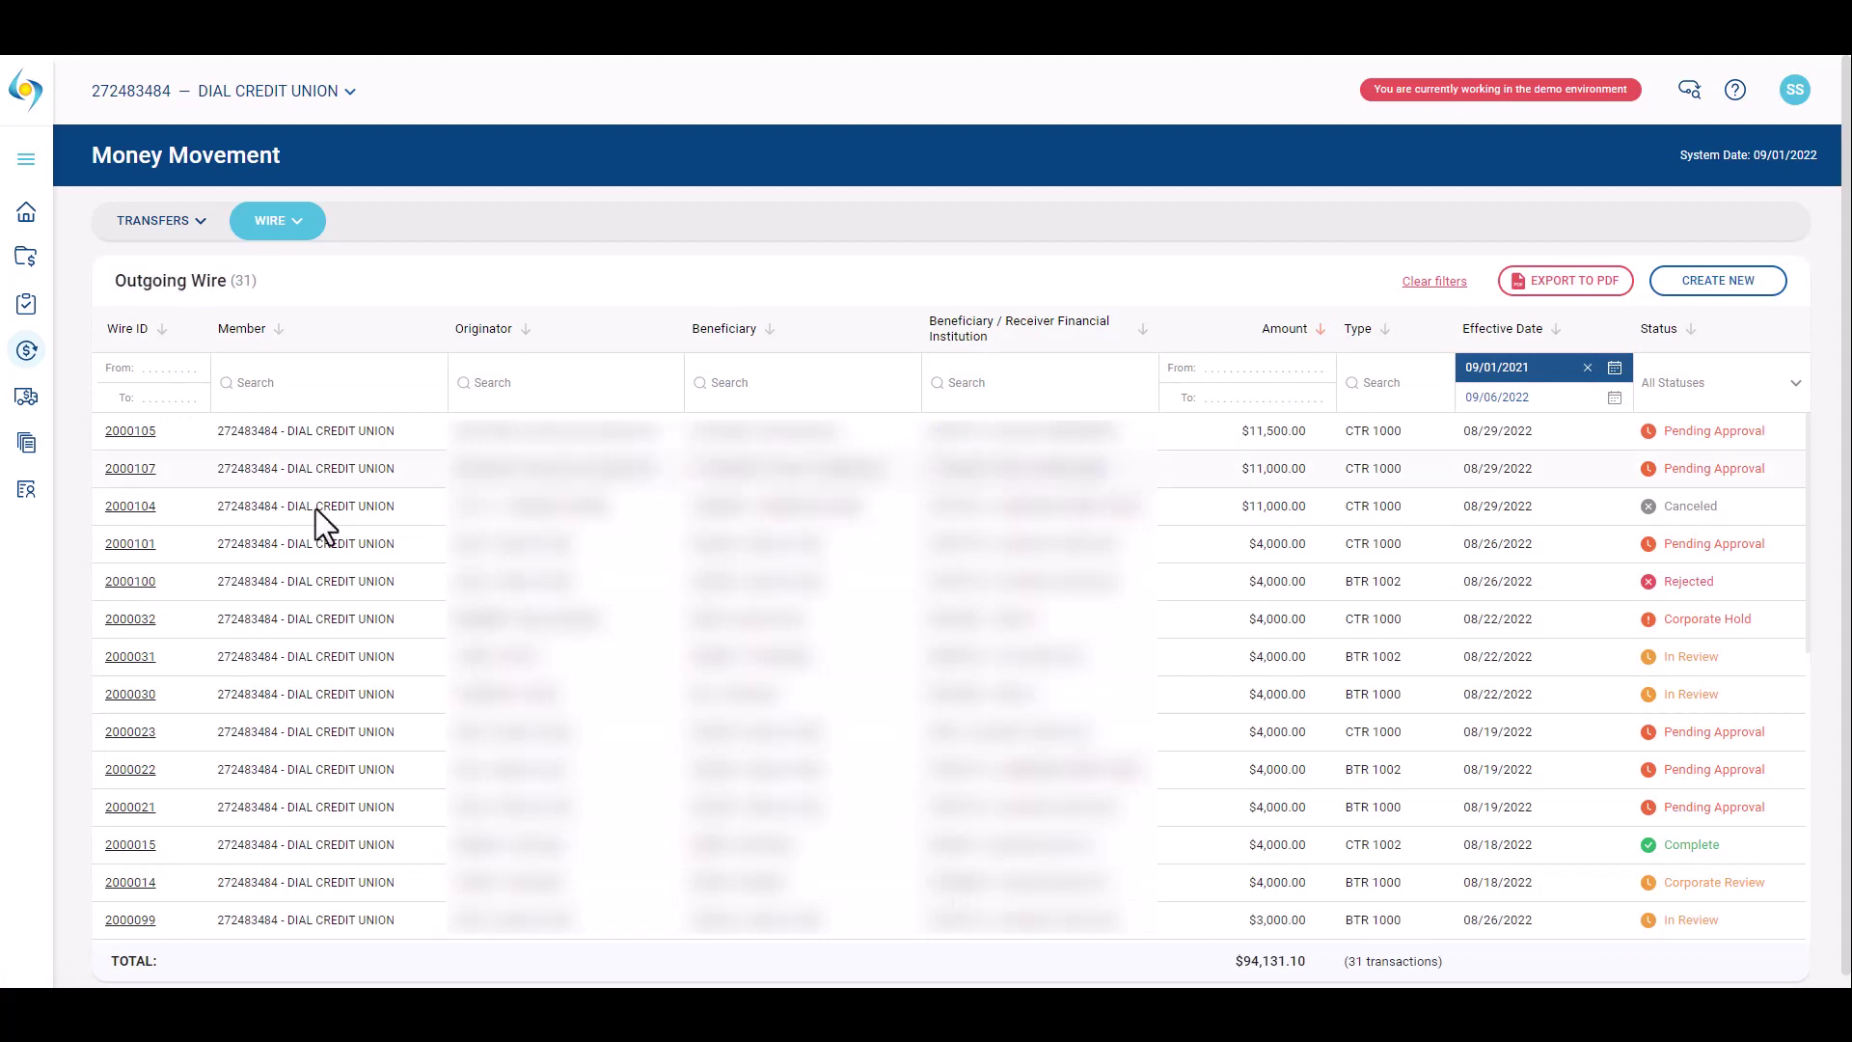
pyautogui.click(143, 846)
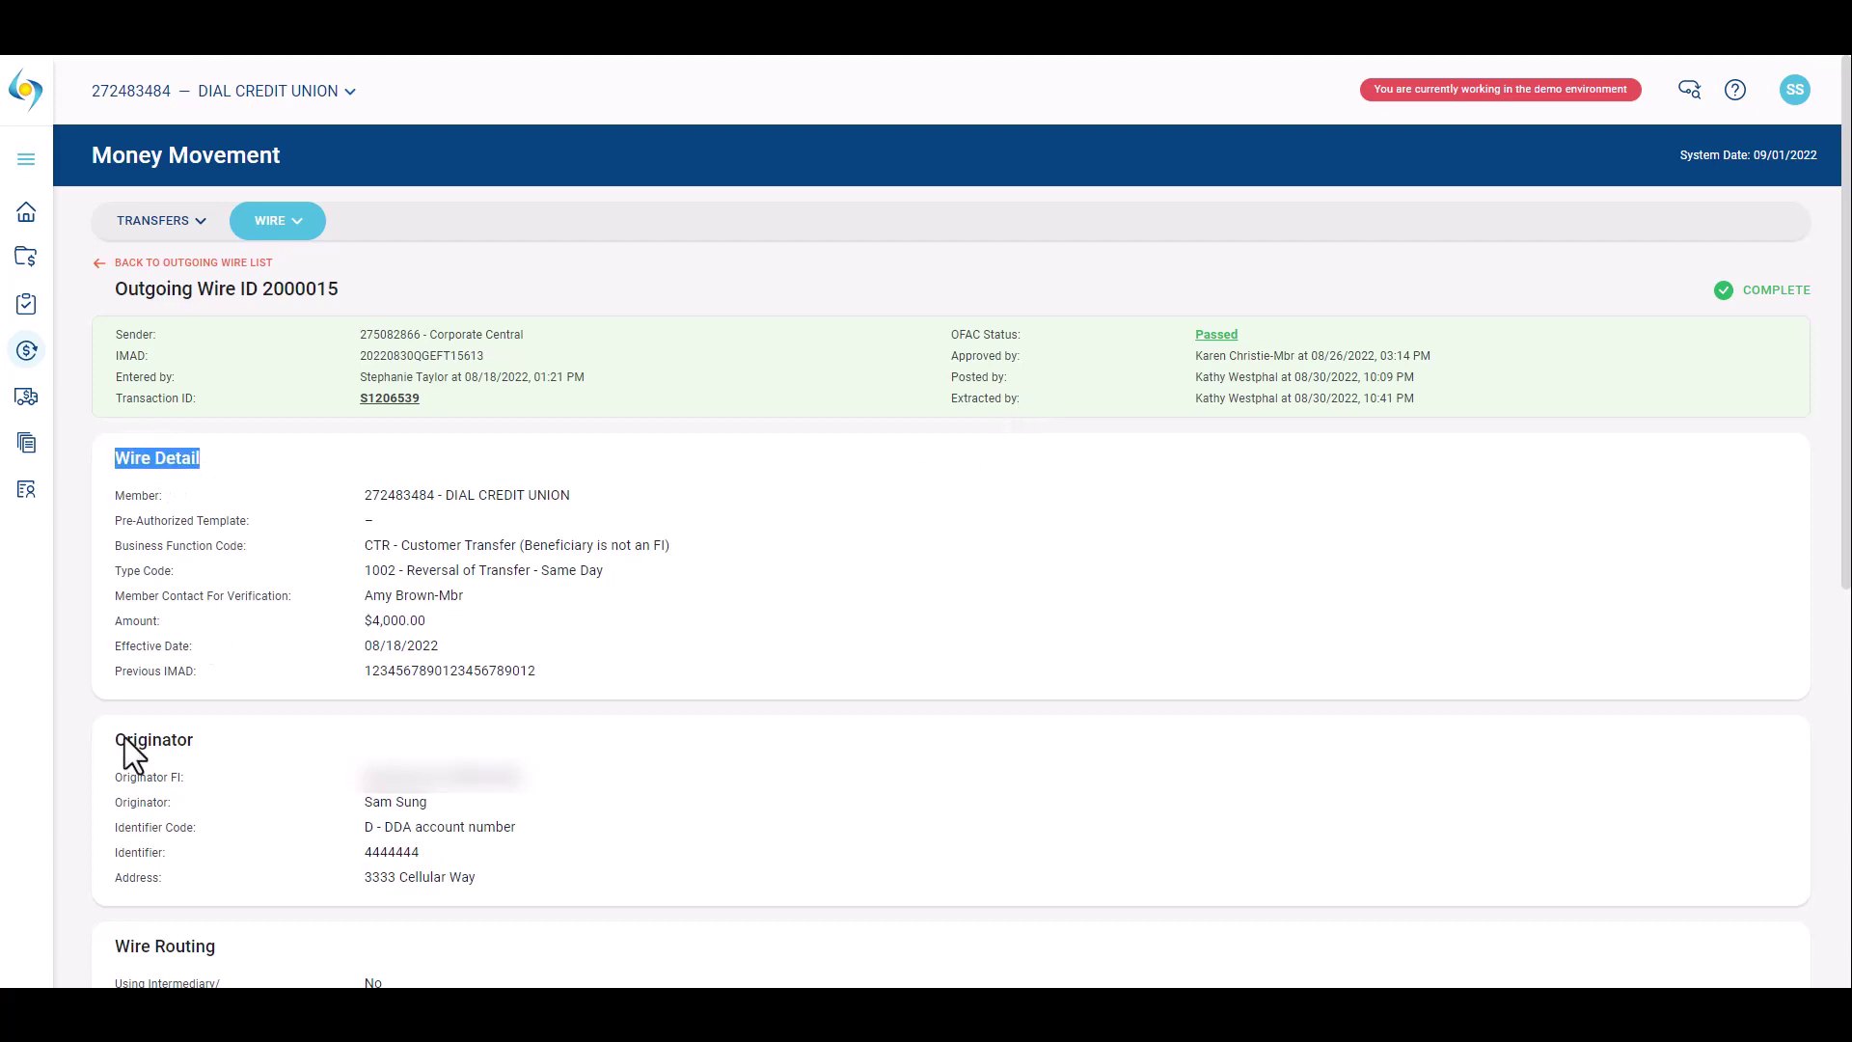
pyautogui.moveTo(108, 739); pyautogui.dragTo(192, 745)
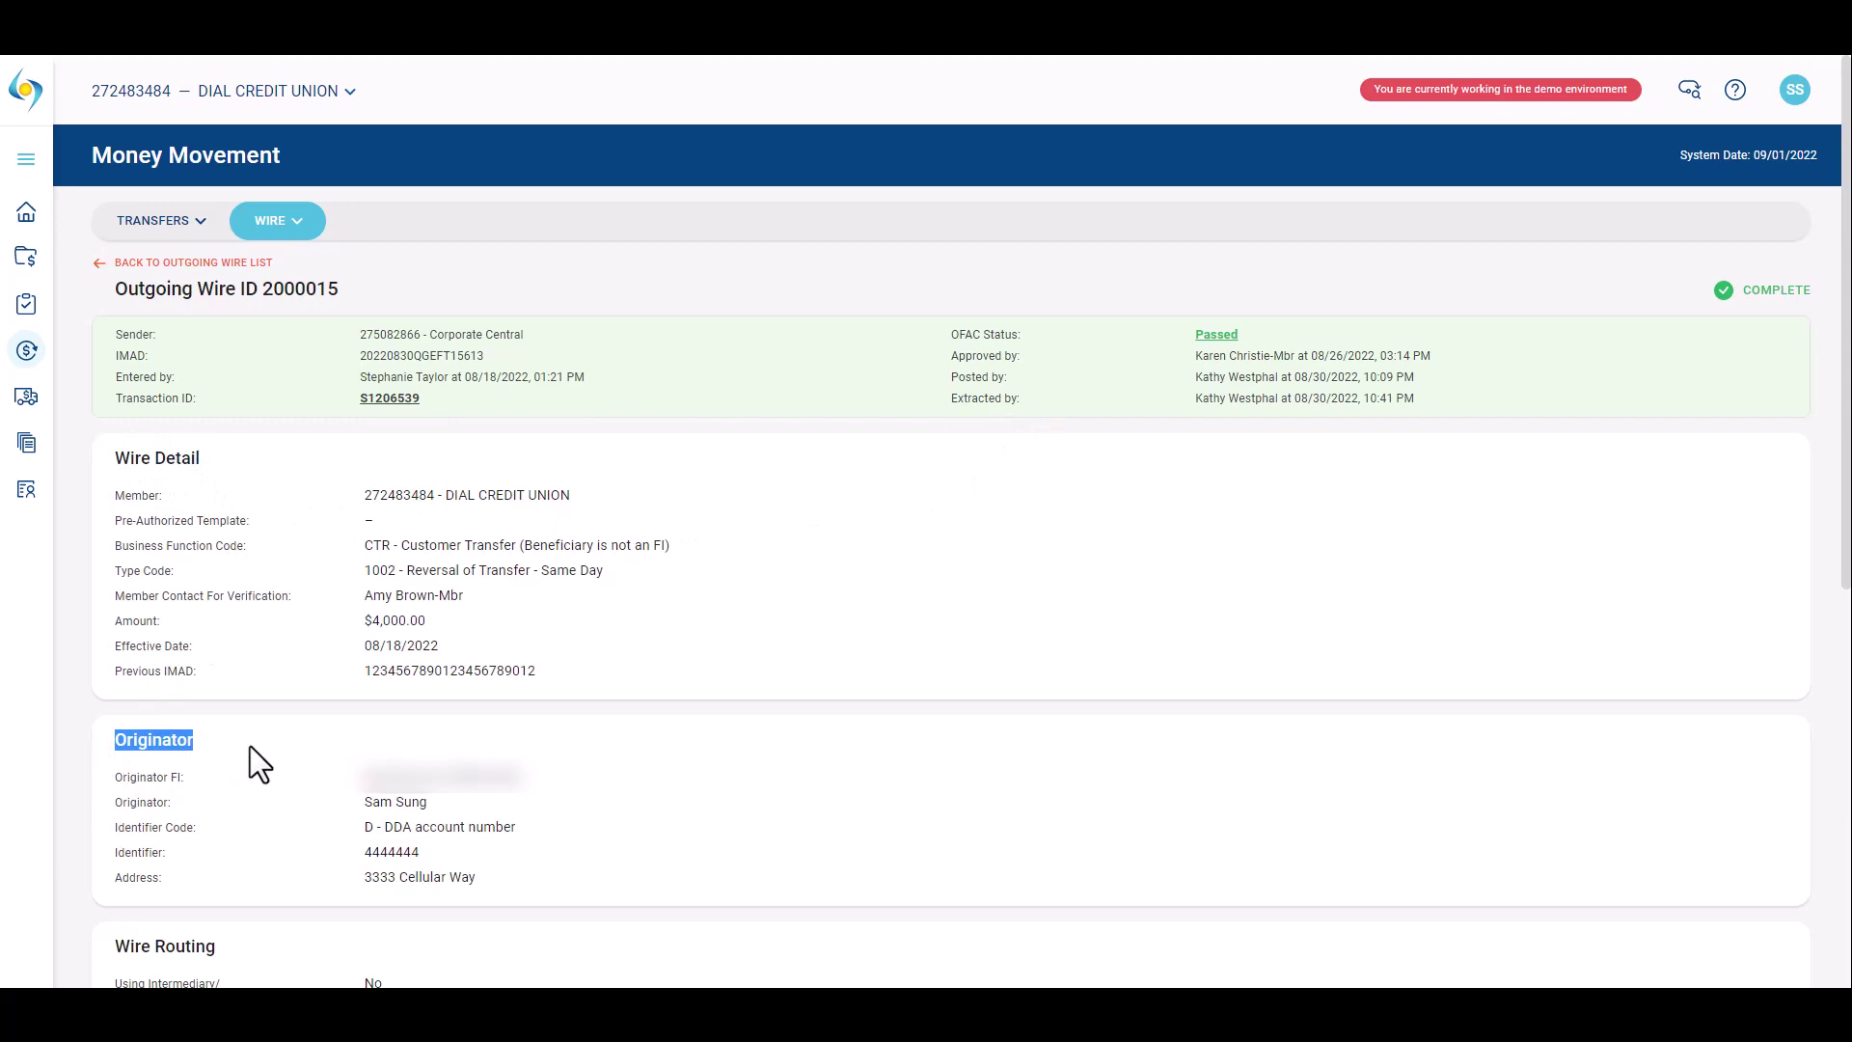
pyautogui.scroll(-2, 251, 745)
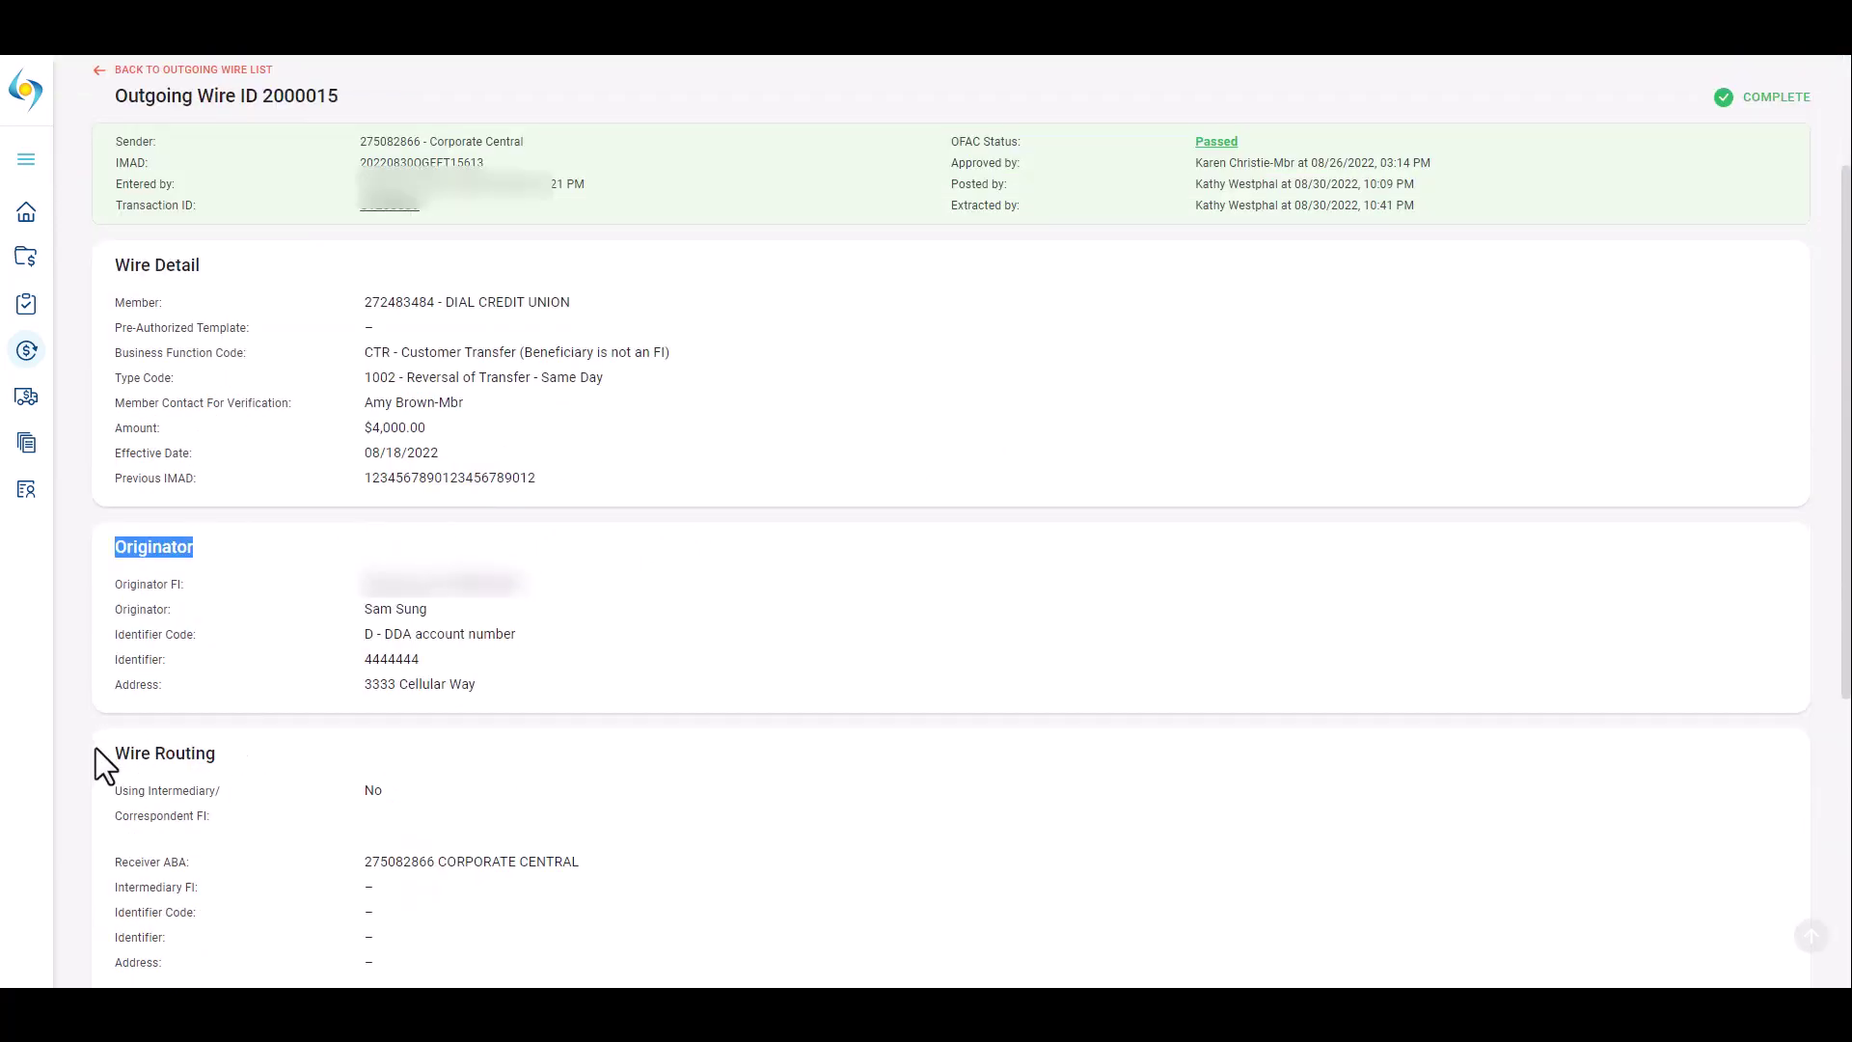
pyautogui.moveTo(96, 749); pyautogui.dragTo(268, 741)
pyautogui.scroll(-4, 281, 723)
pyautogui.moveTo(114, 767); pyautogui.dragTo(224, 768)
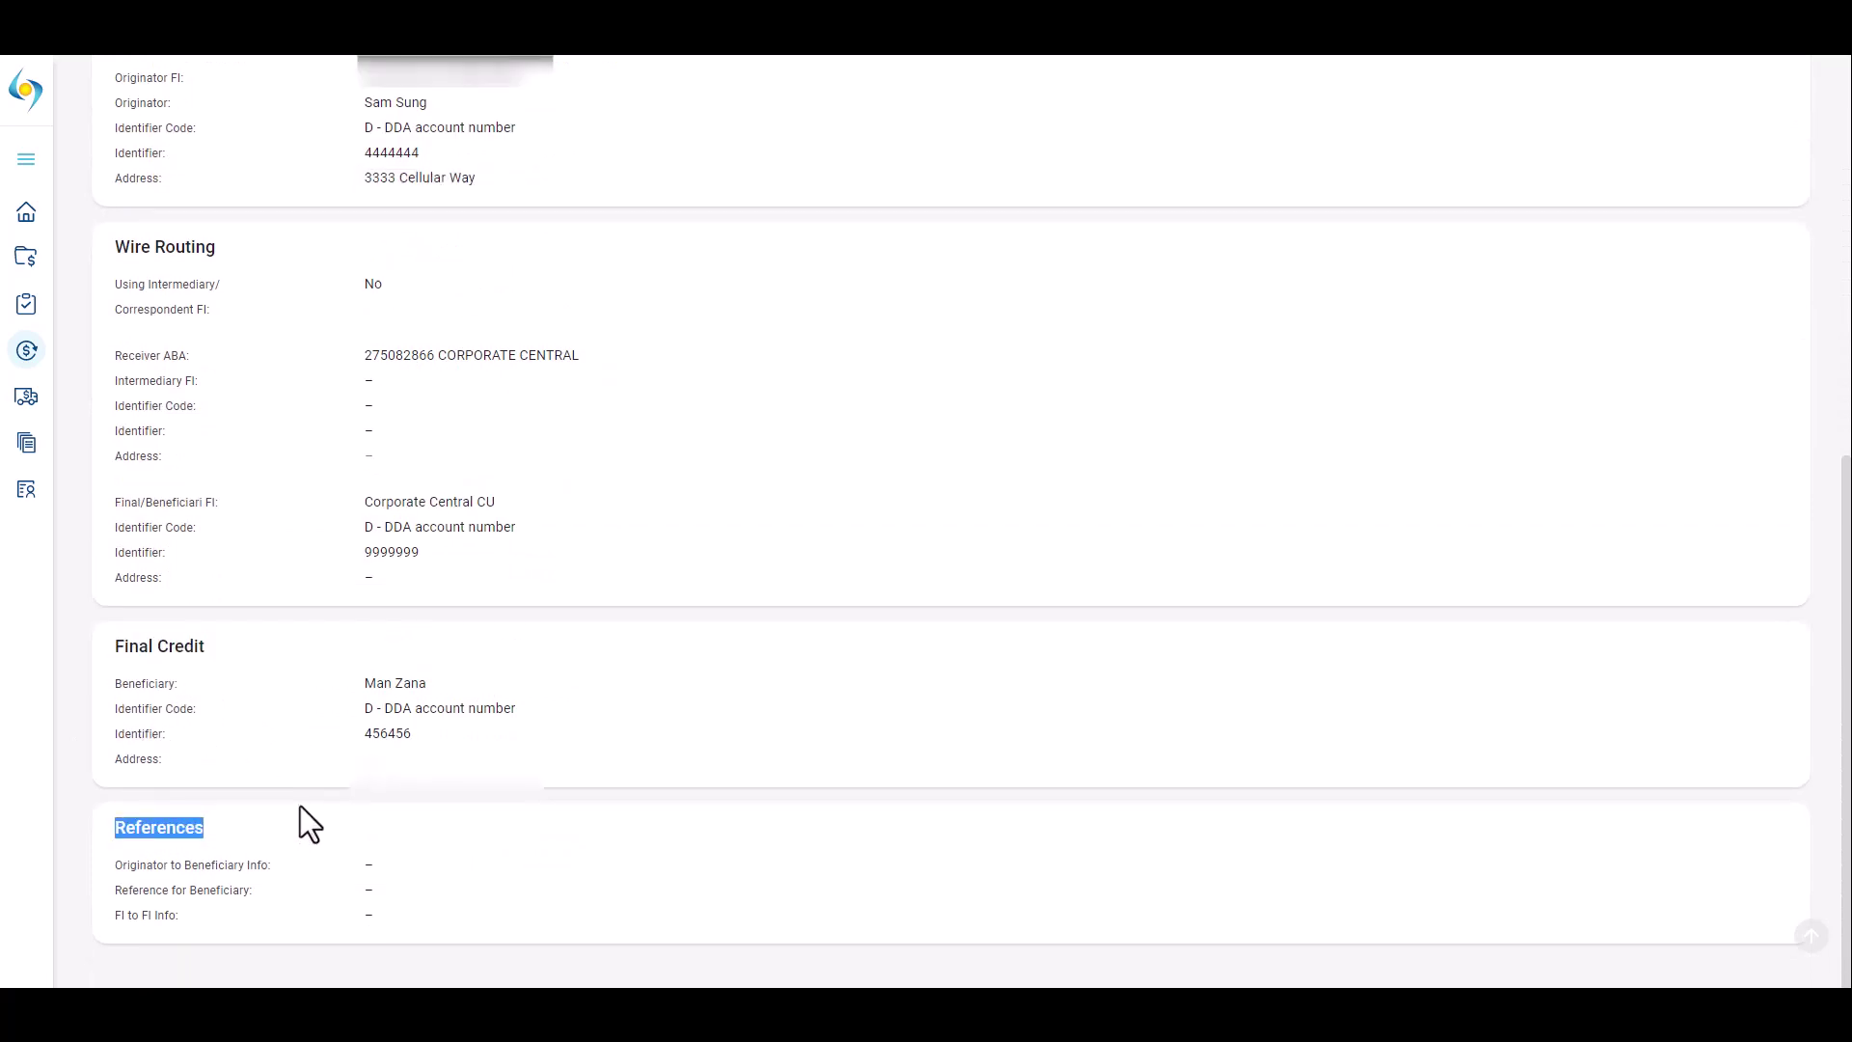
pyautogui.scroll(7, 298, 807)
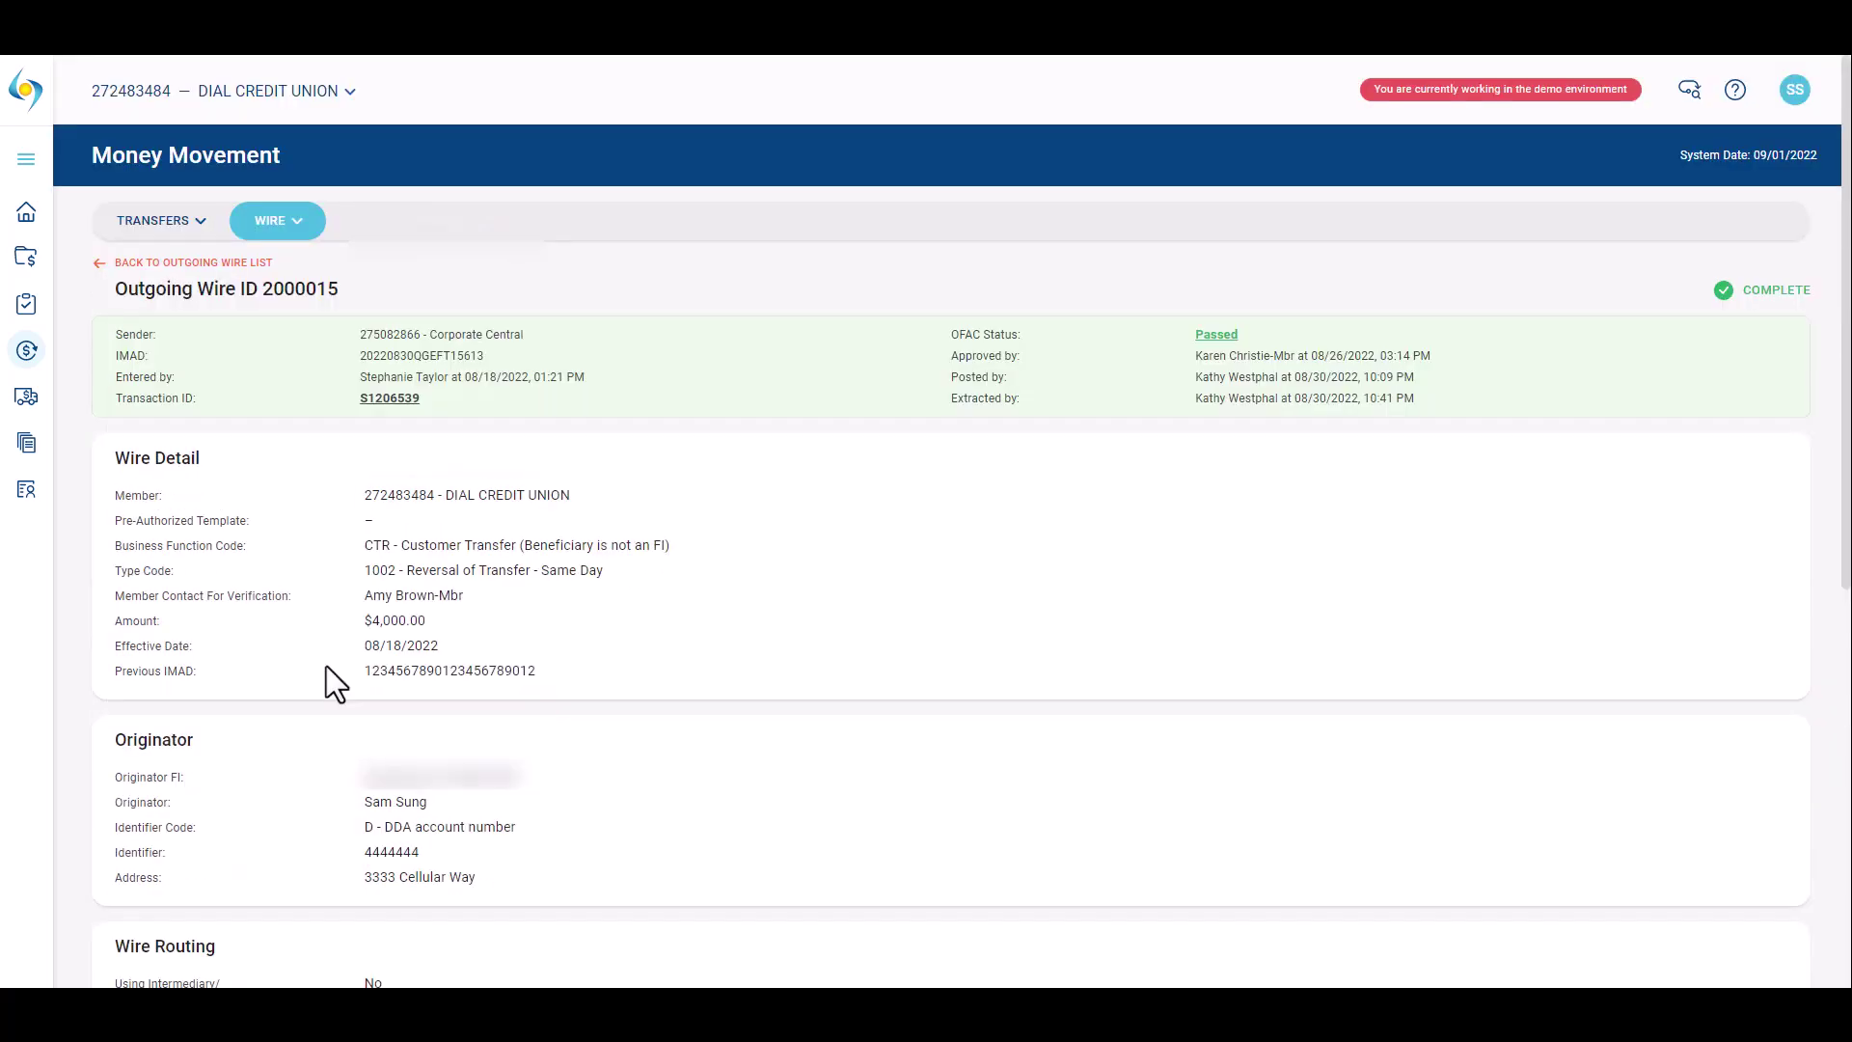
# Start a new outgoing wire from the list using a pre-authorized template.
pyautogui.click(219, 267)
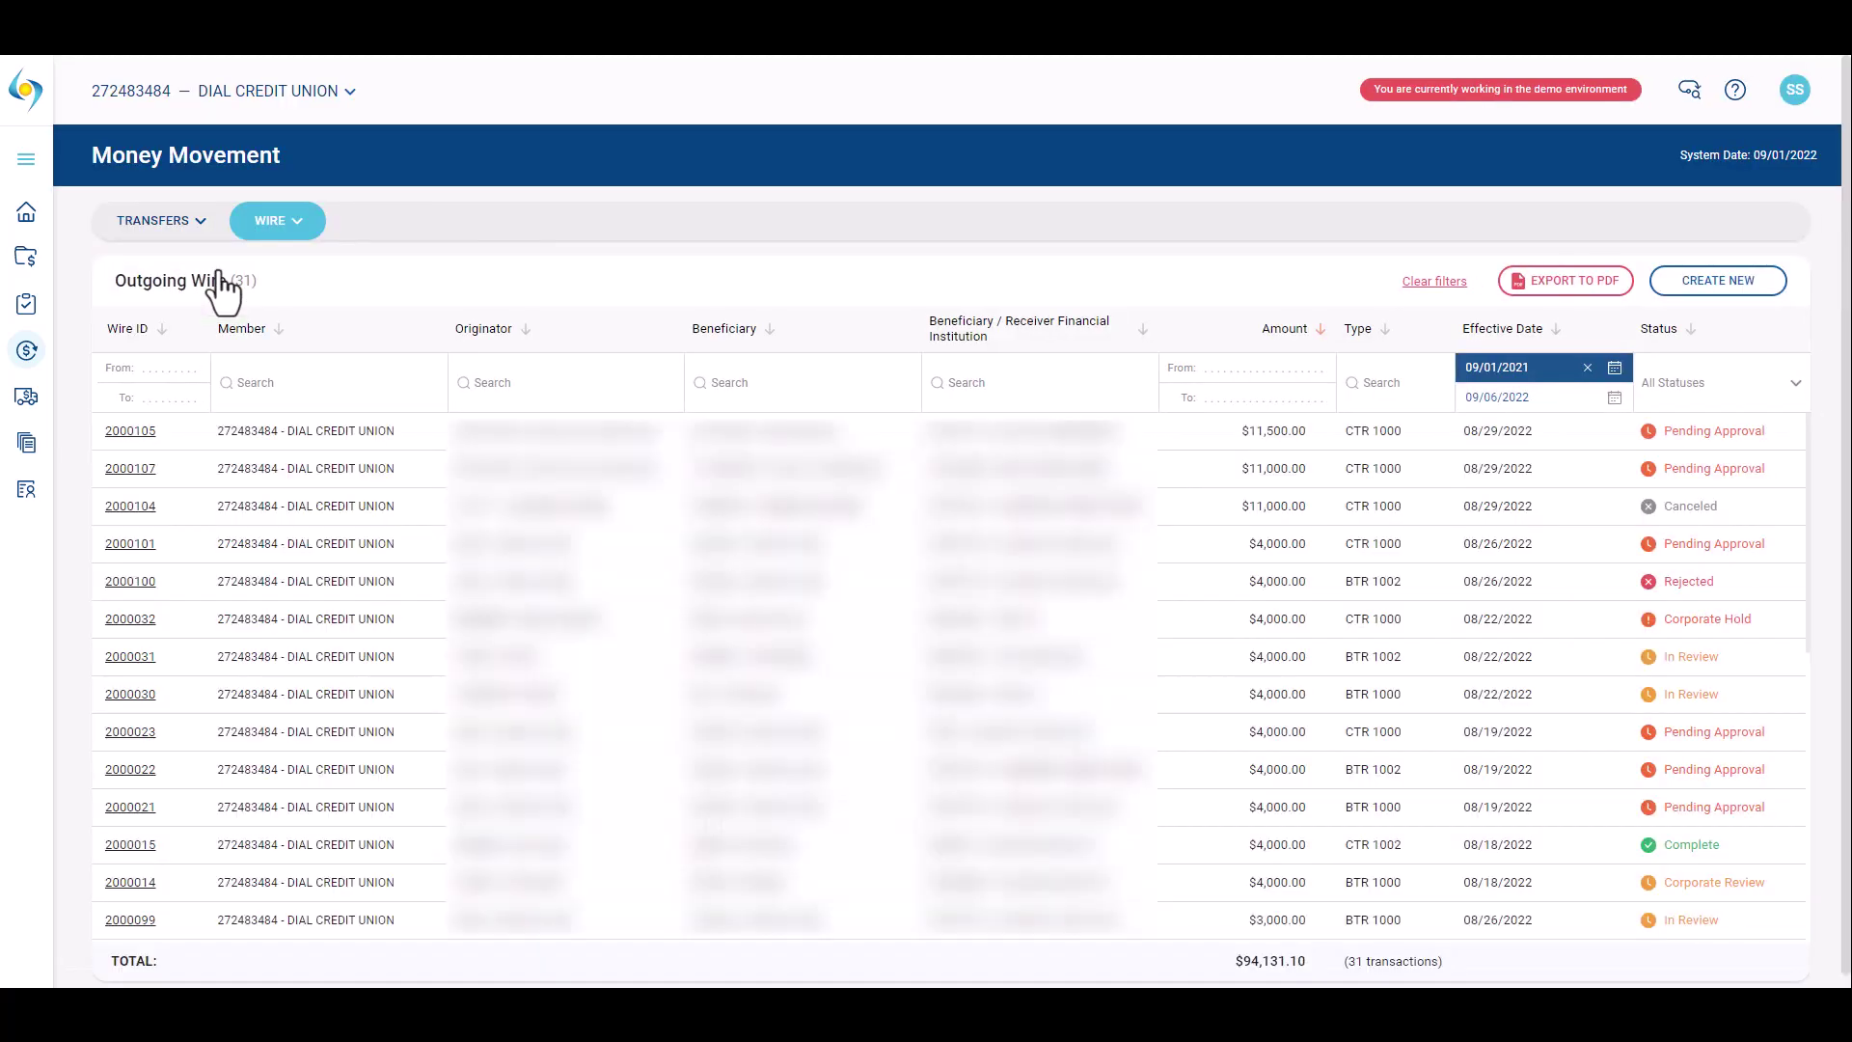
pyautogui.click(1718, 289)
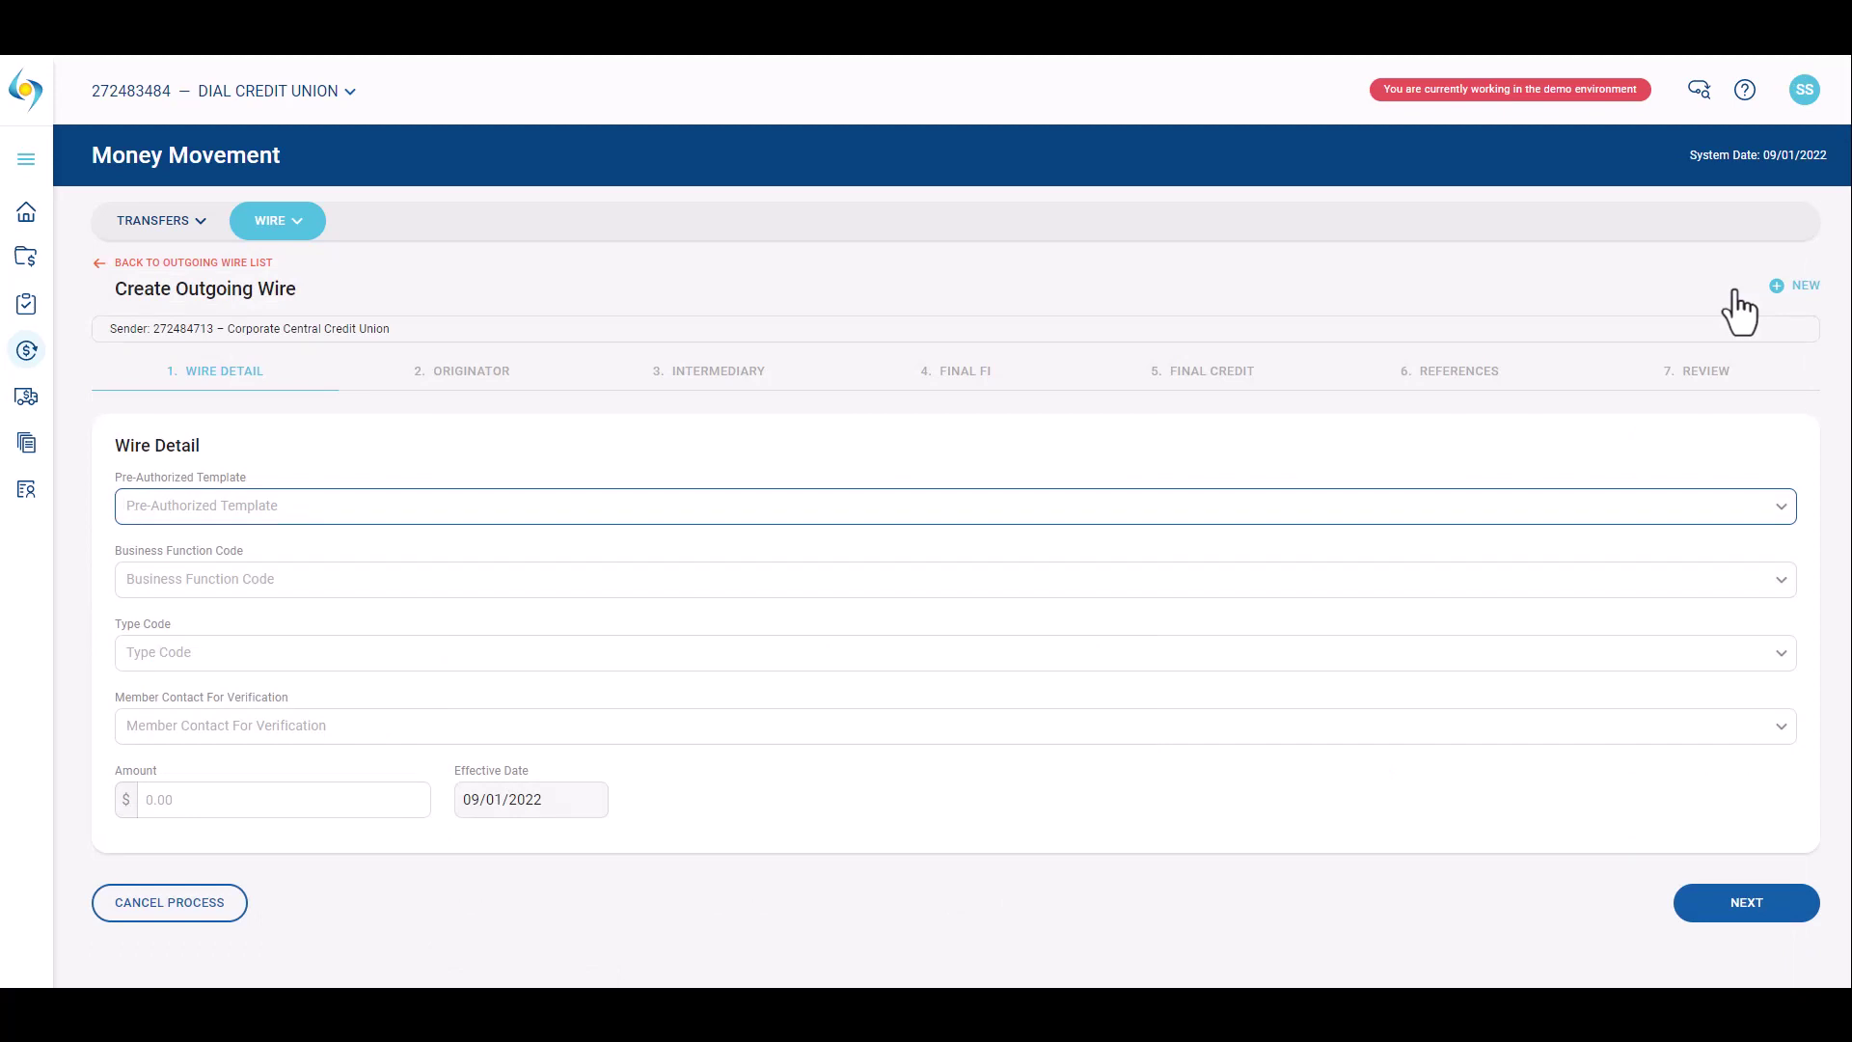
pyautogui.click(1194, 510)
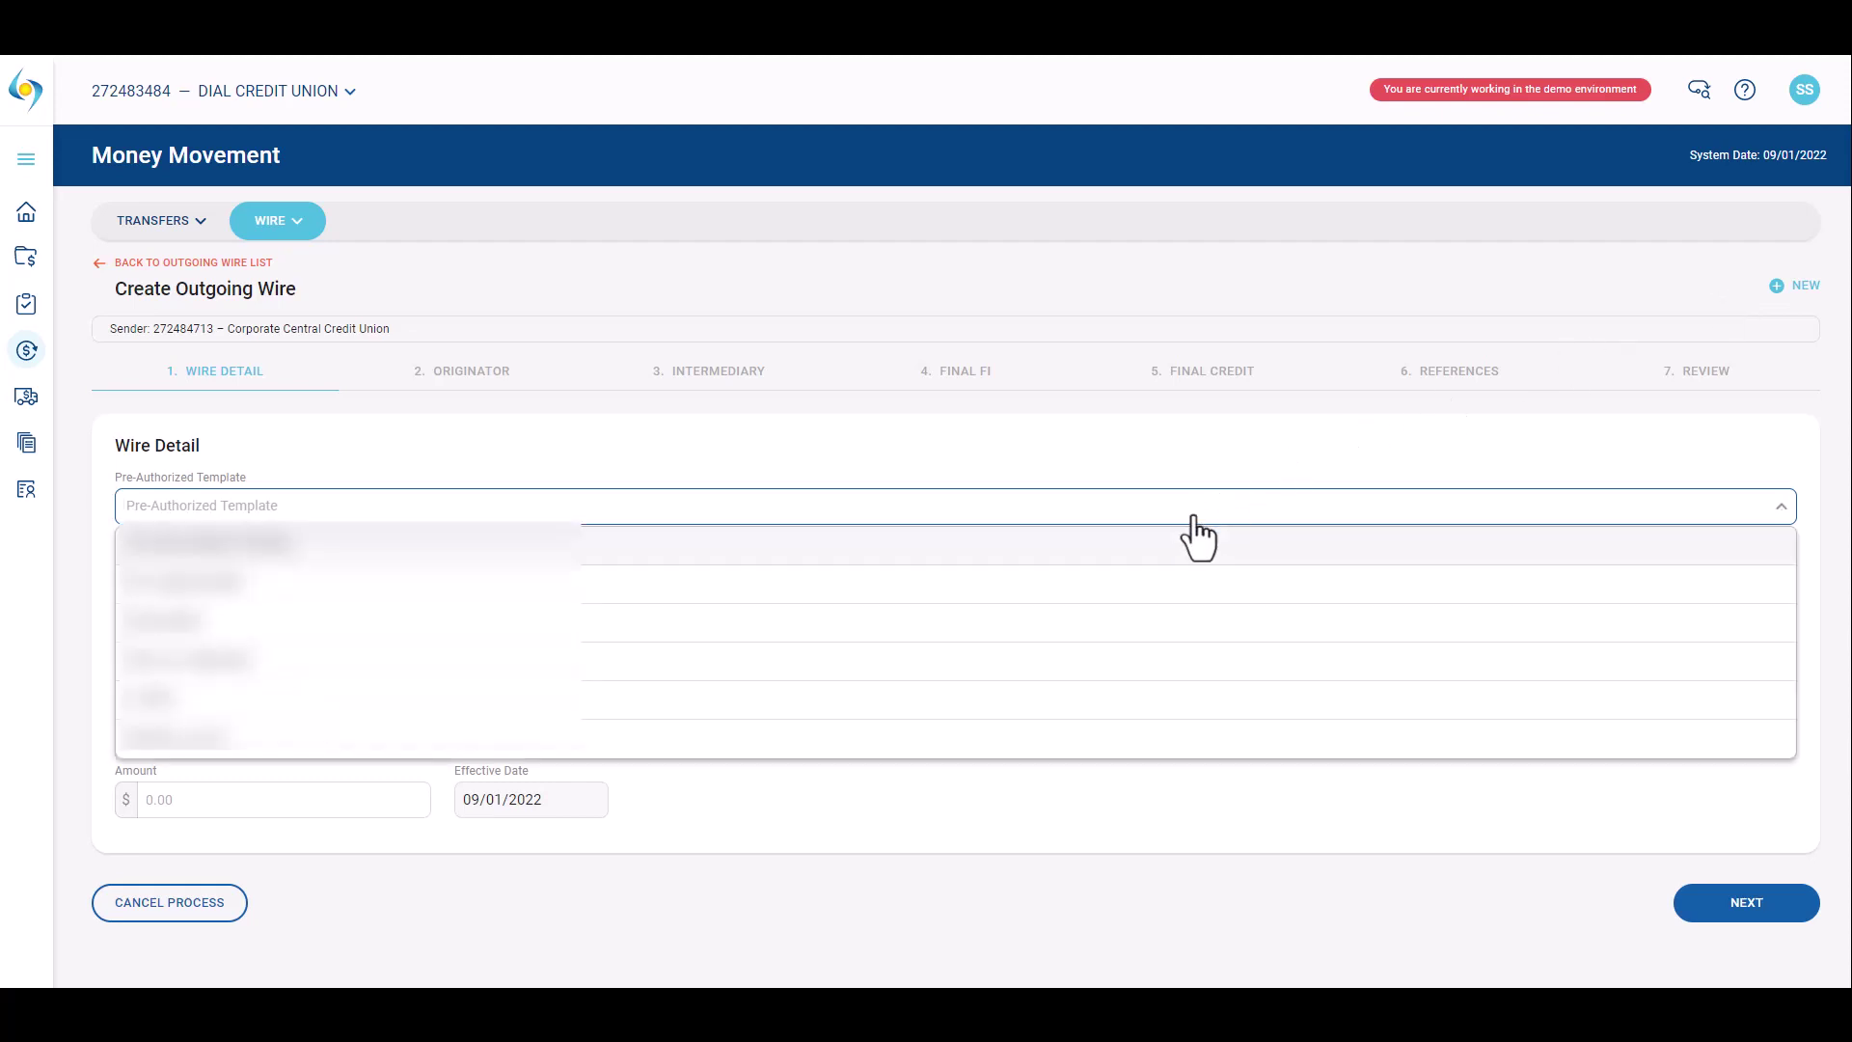
pyautogui.click(1053, 736)
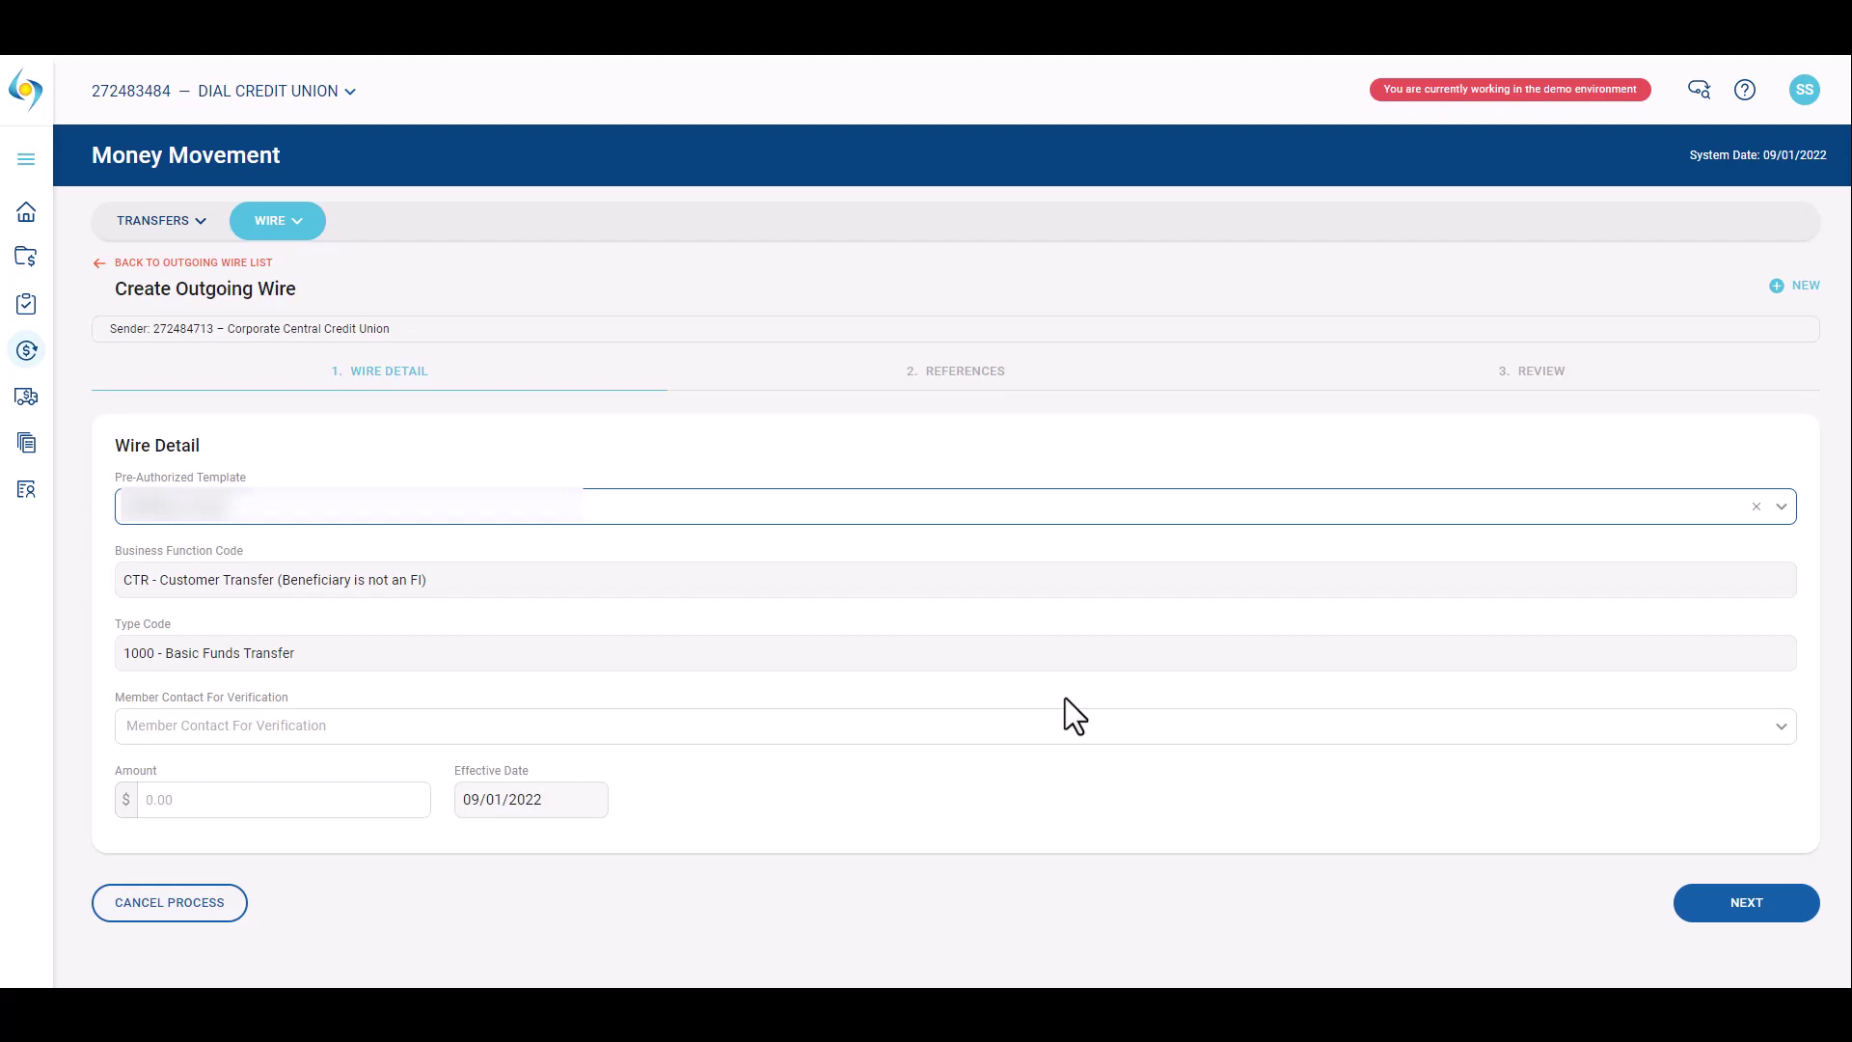
# Choose the verification member contact and enter an amount of 1000.
pyautogui.click(532, 748)
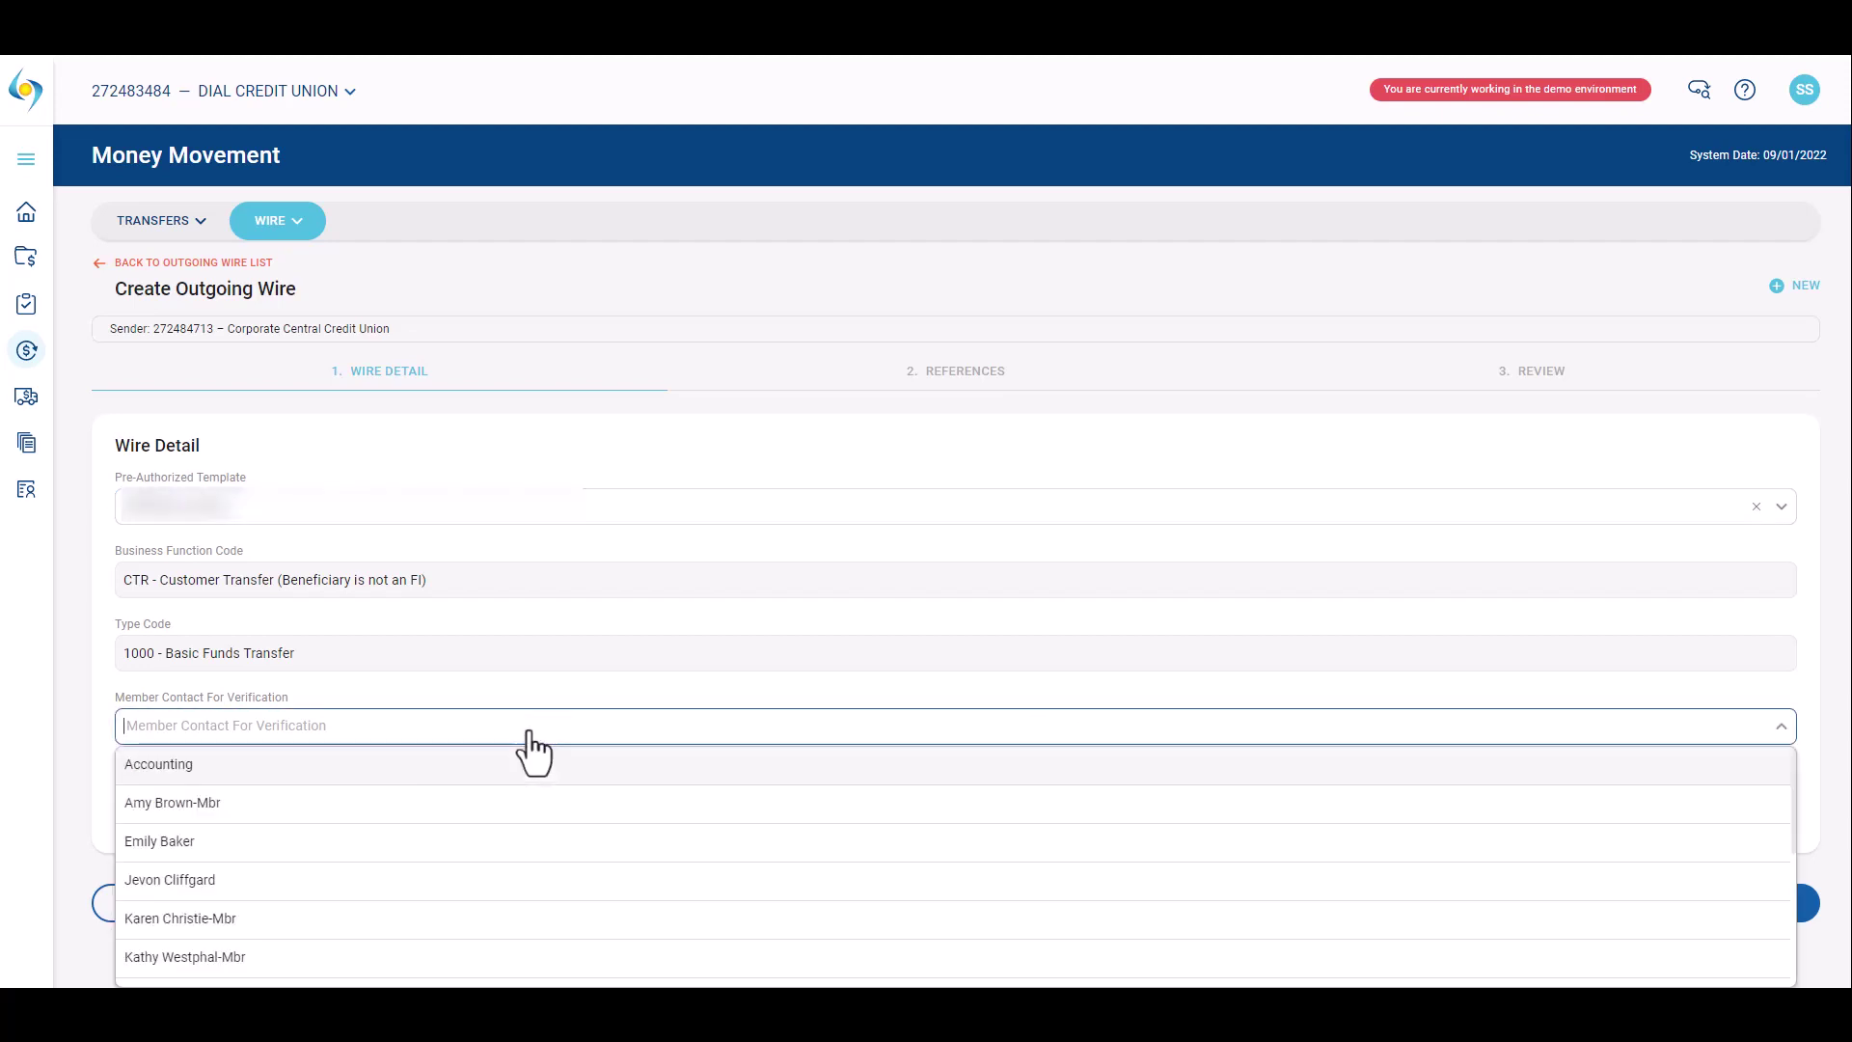
pyautogui.click(466, 806)
pyautogui.click(313, 799)
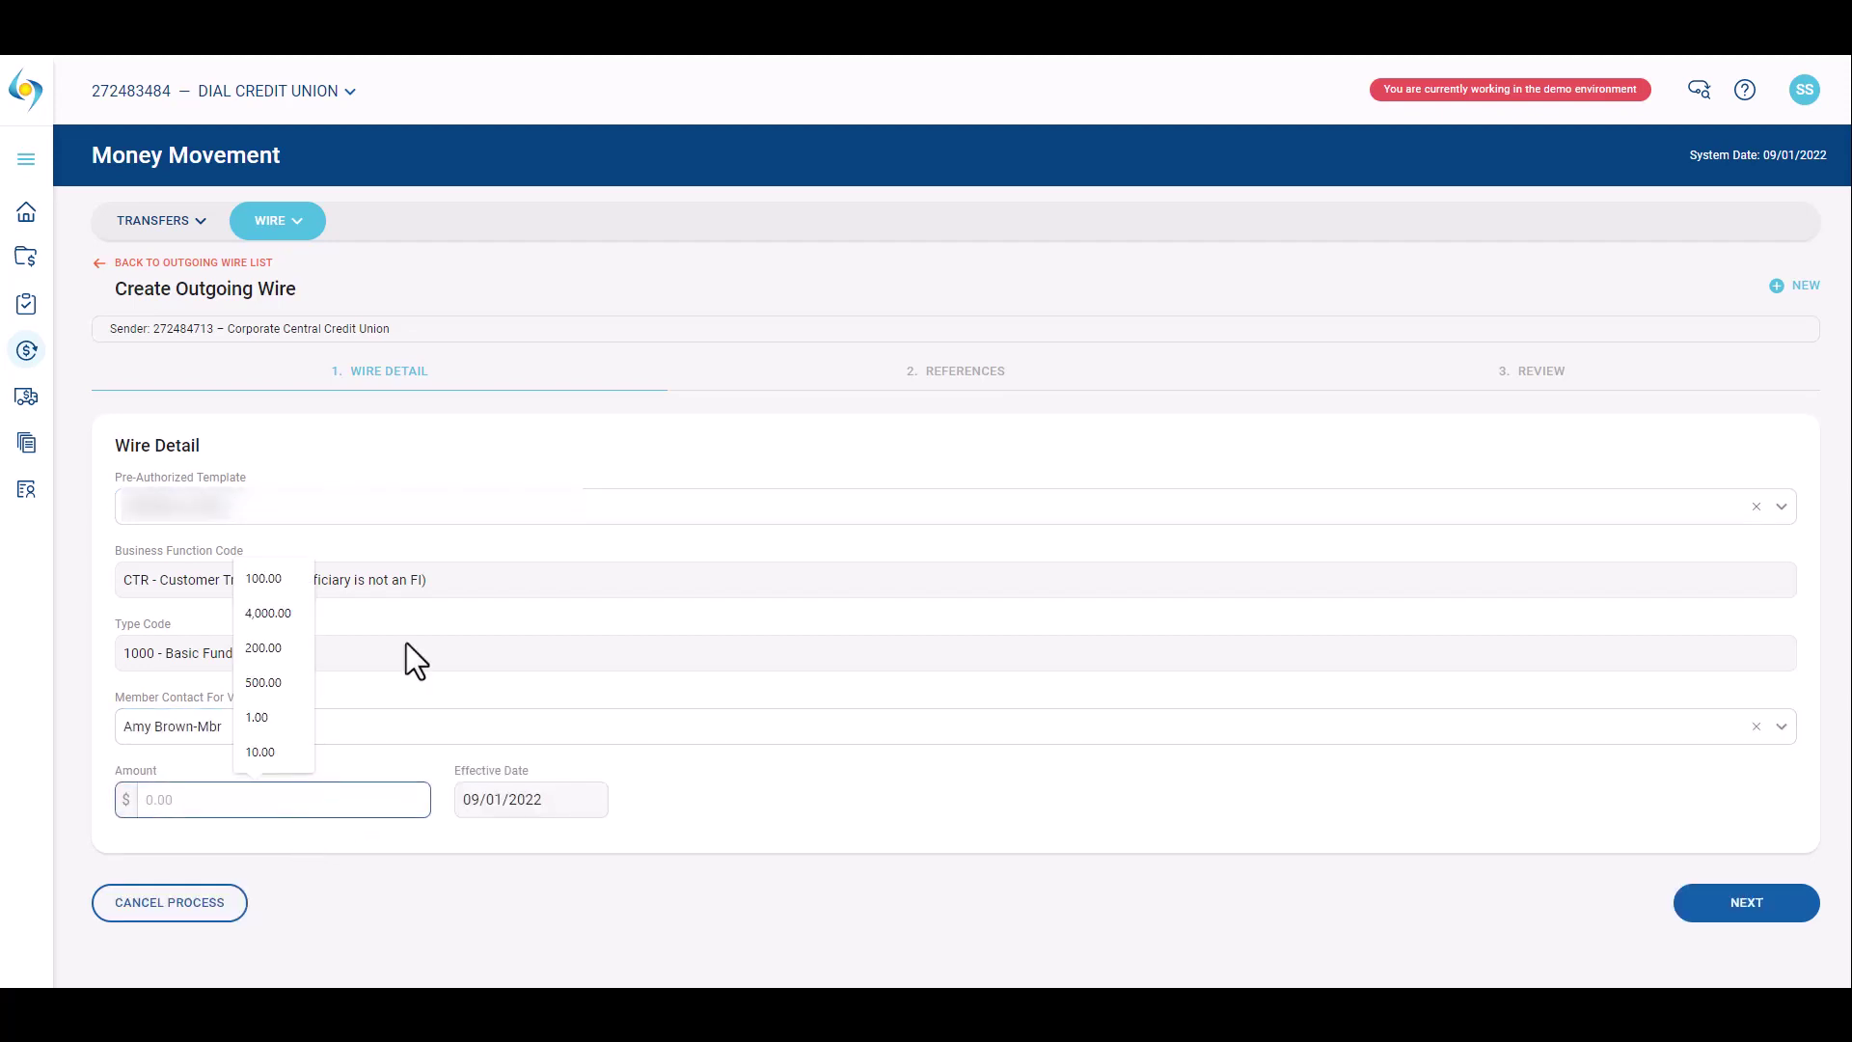
pyautogui.write('1000')
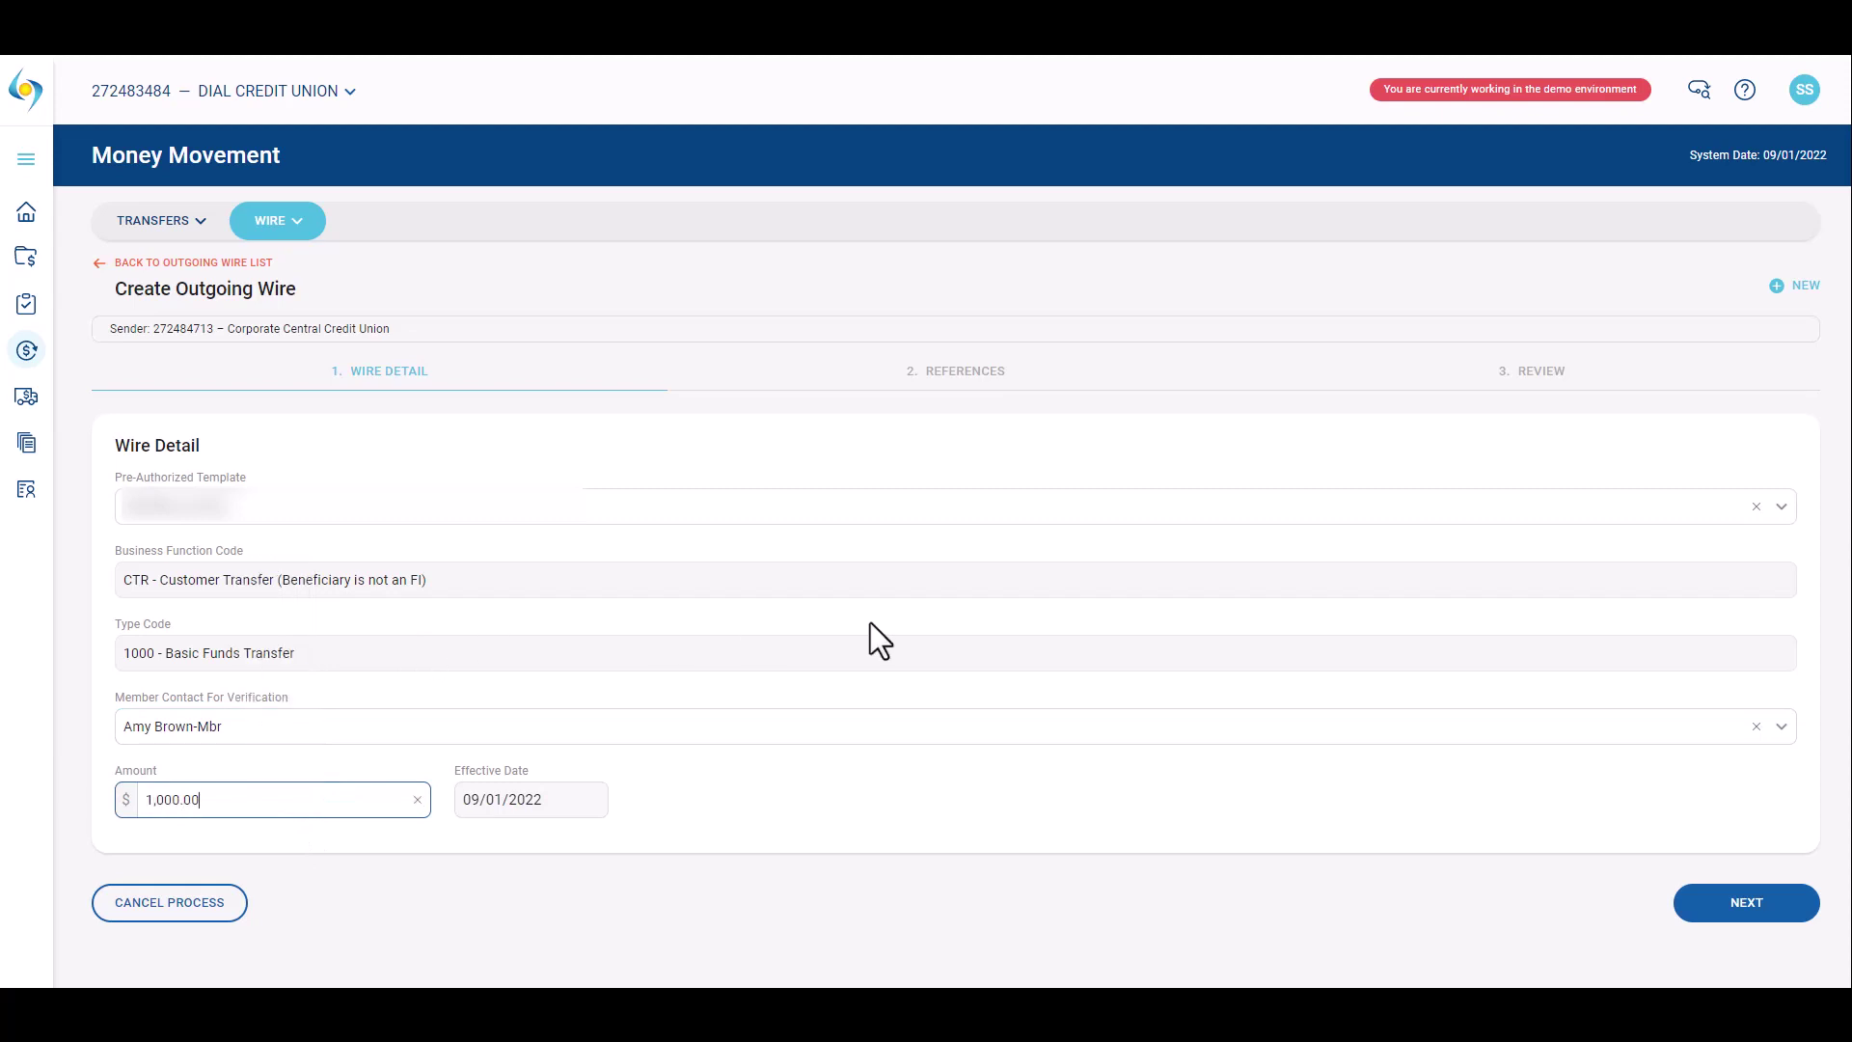
# Add 'Wire info' as beneficiary information, create wire 2000127, and return to the list.
pyautogui.click(1763, 916)
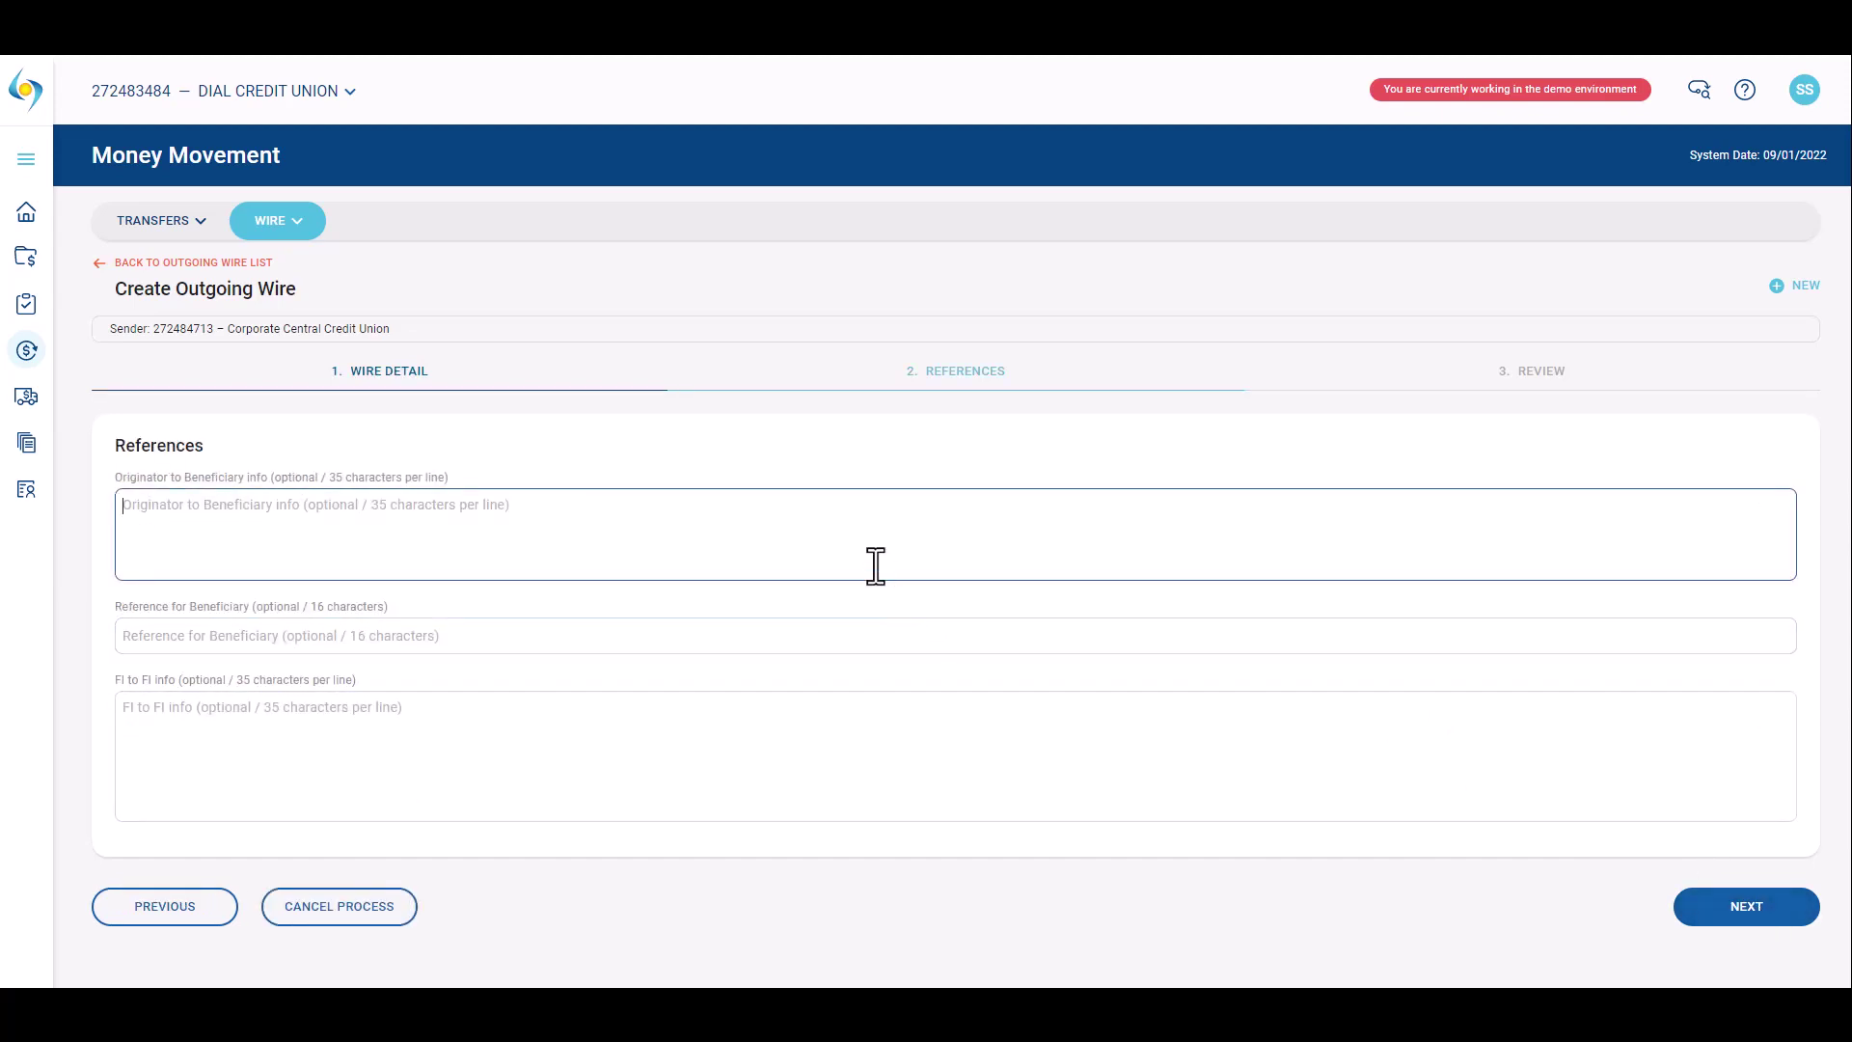
pyautogui.write('Wire info')
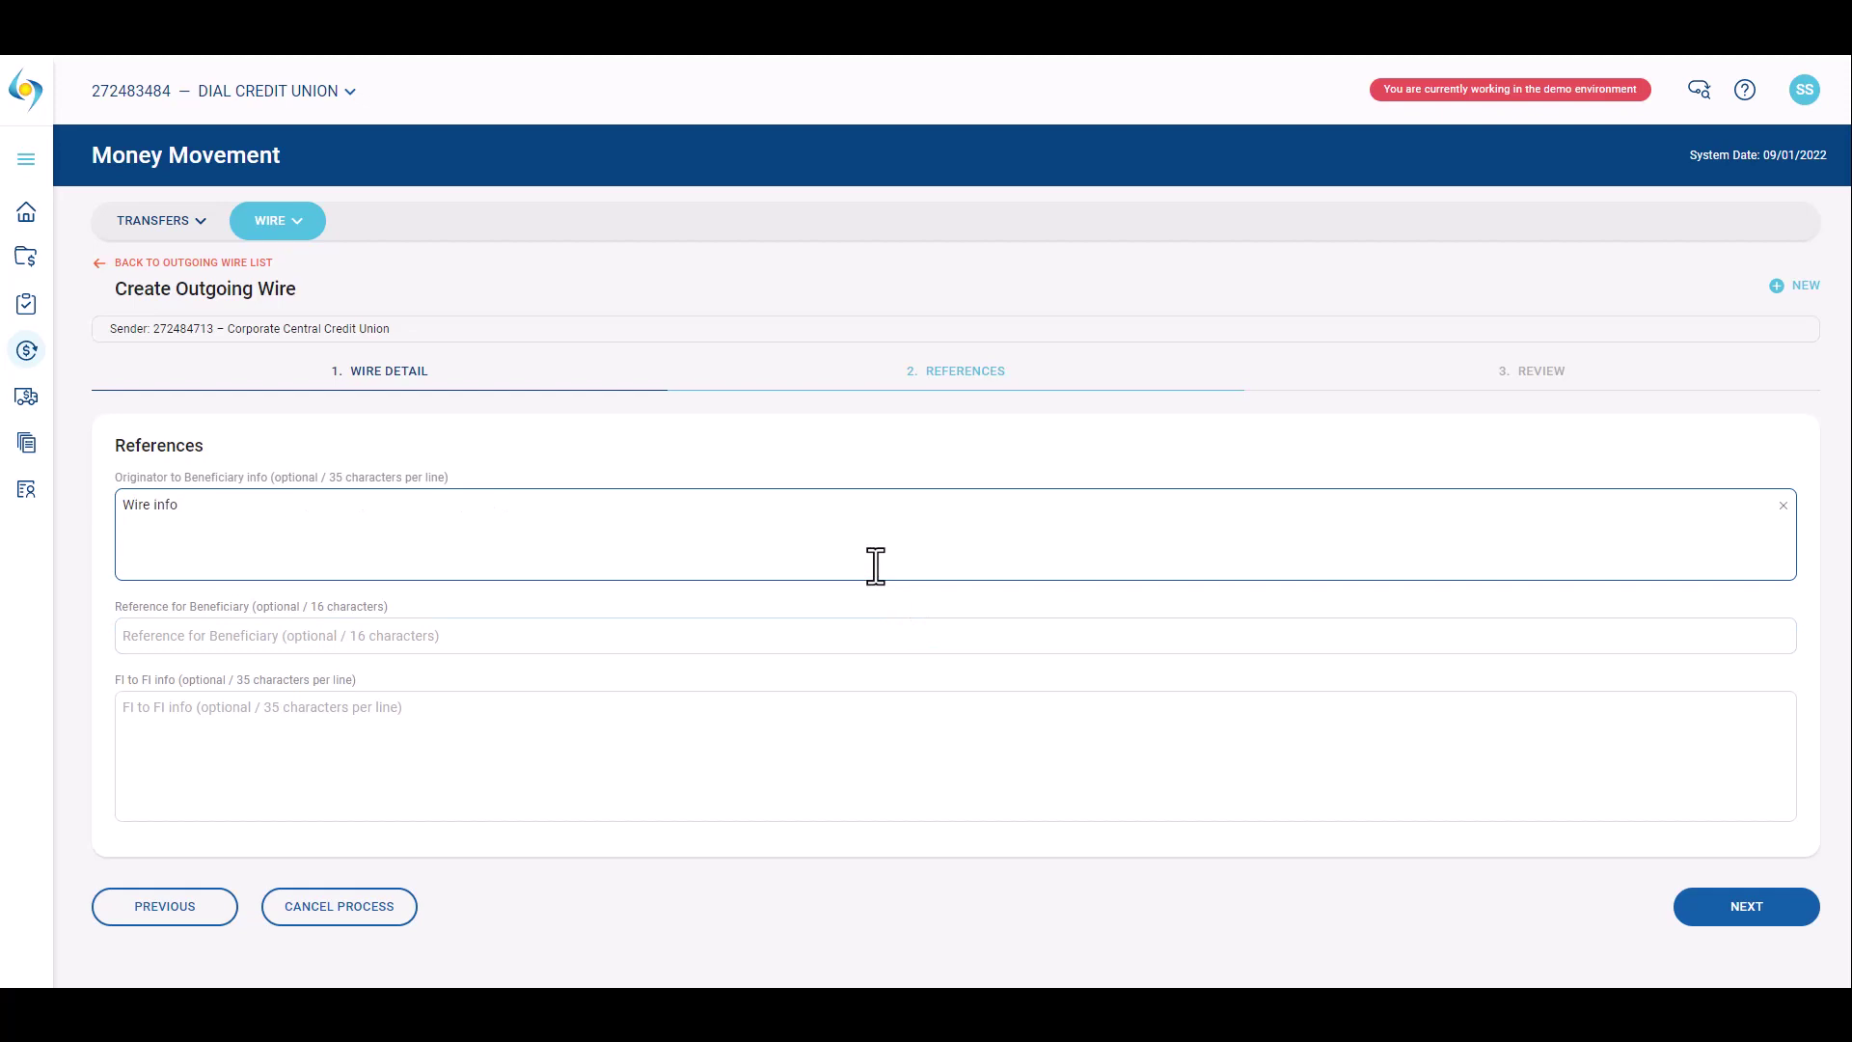
pyautogui.click(1791, 909)
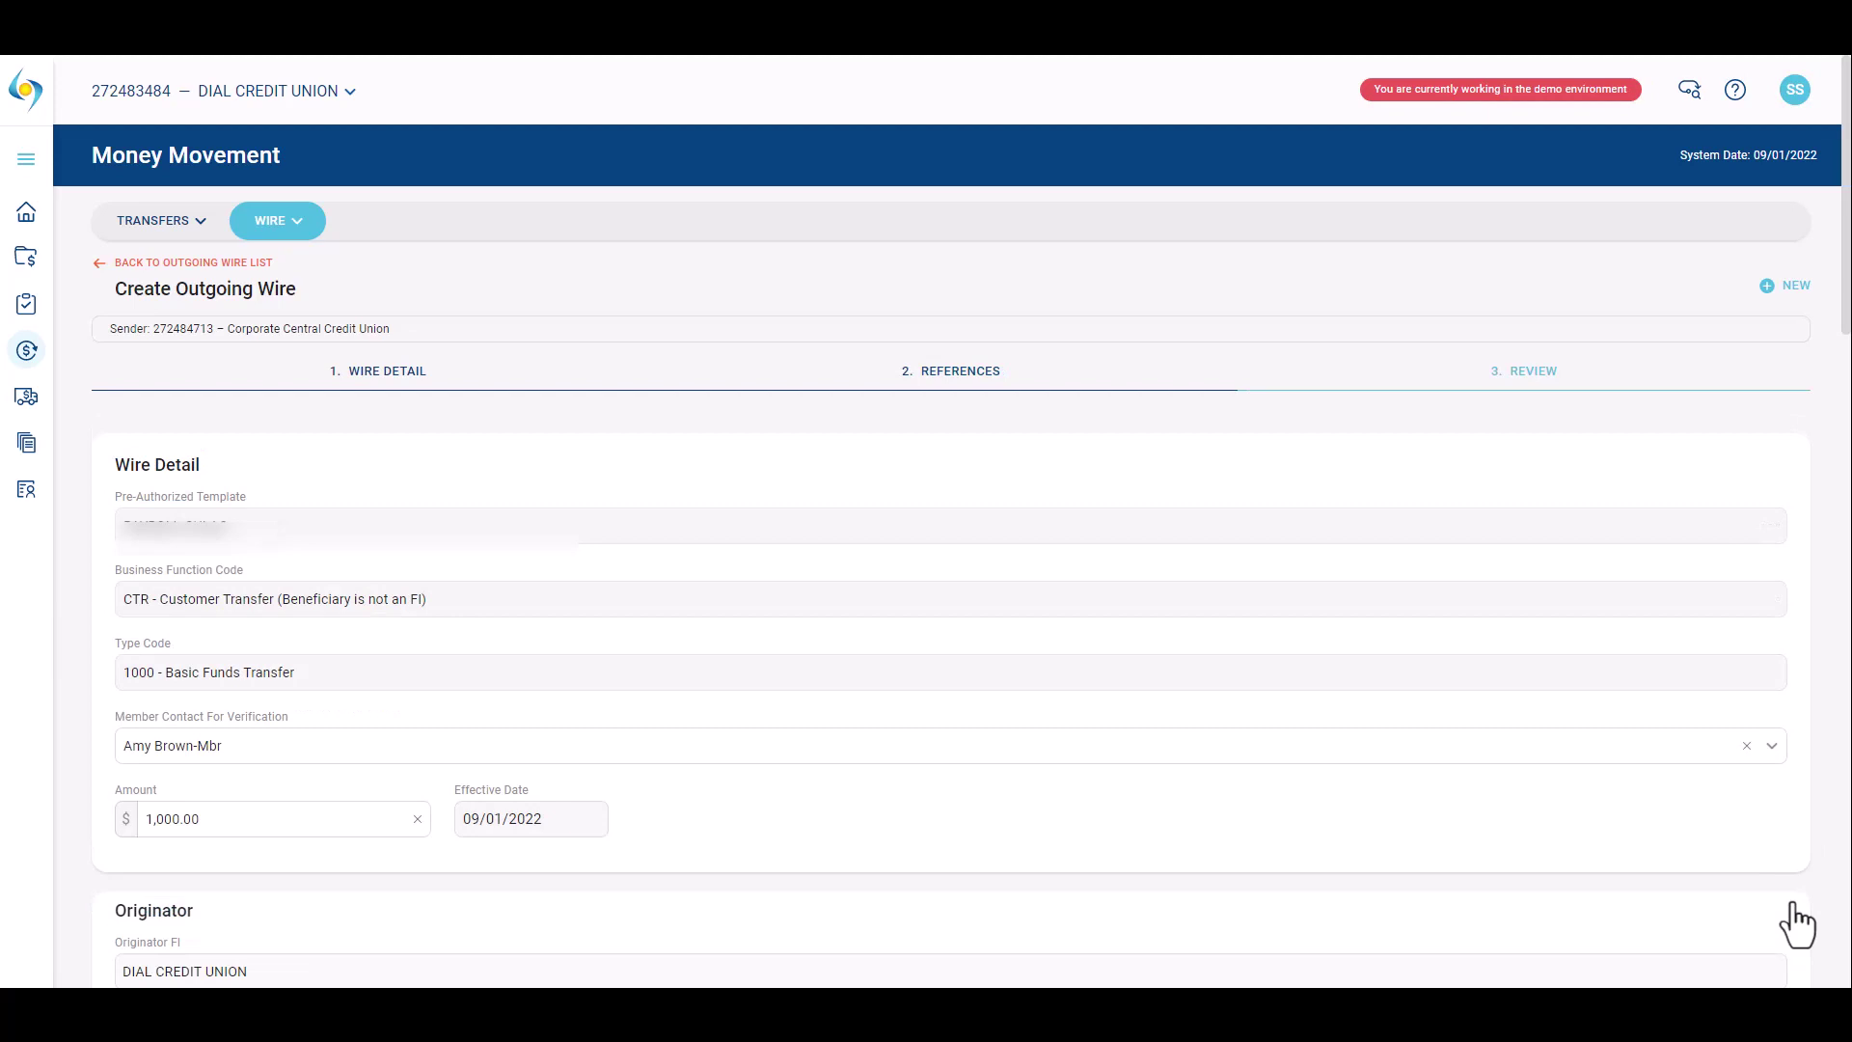
pyautogui.scroll(-15, 1772, 893)
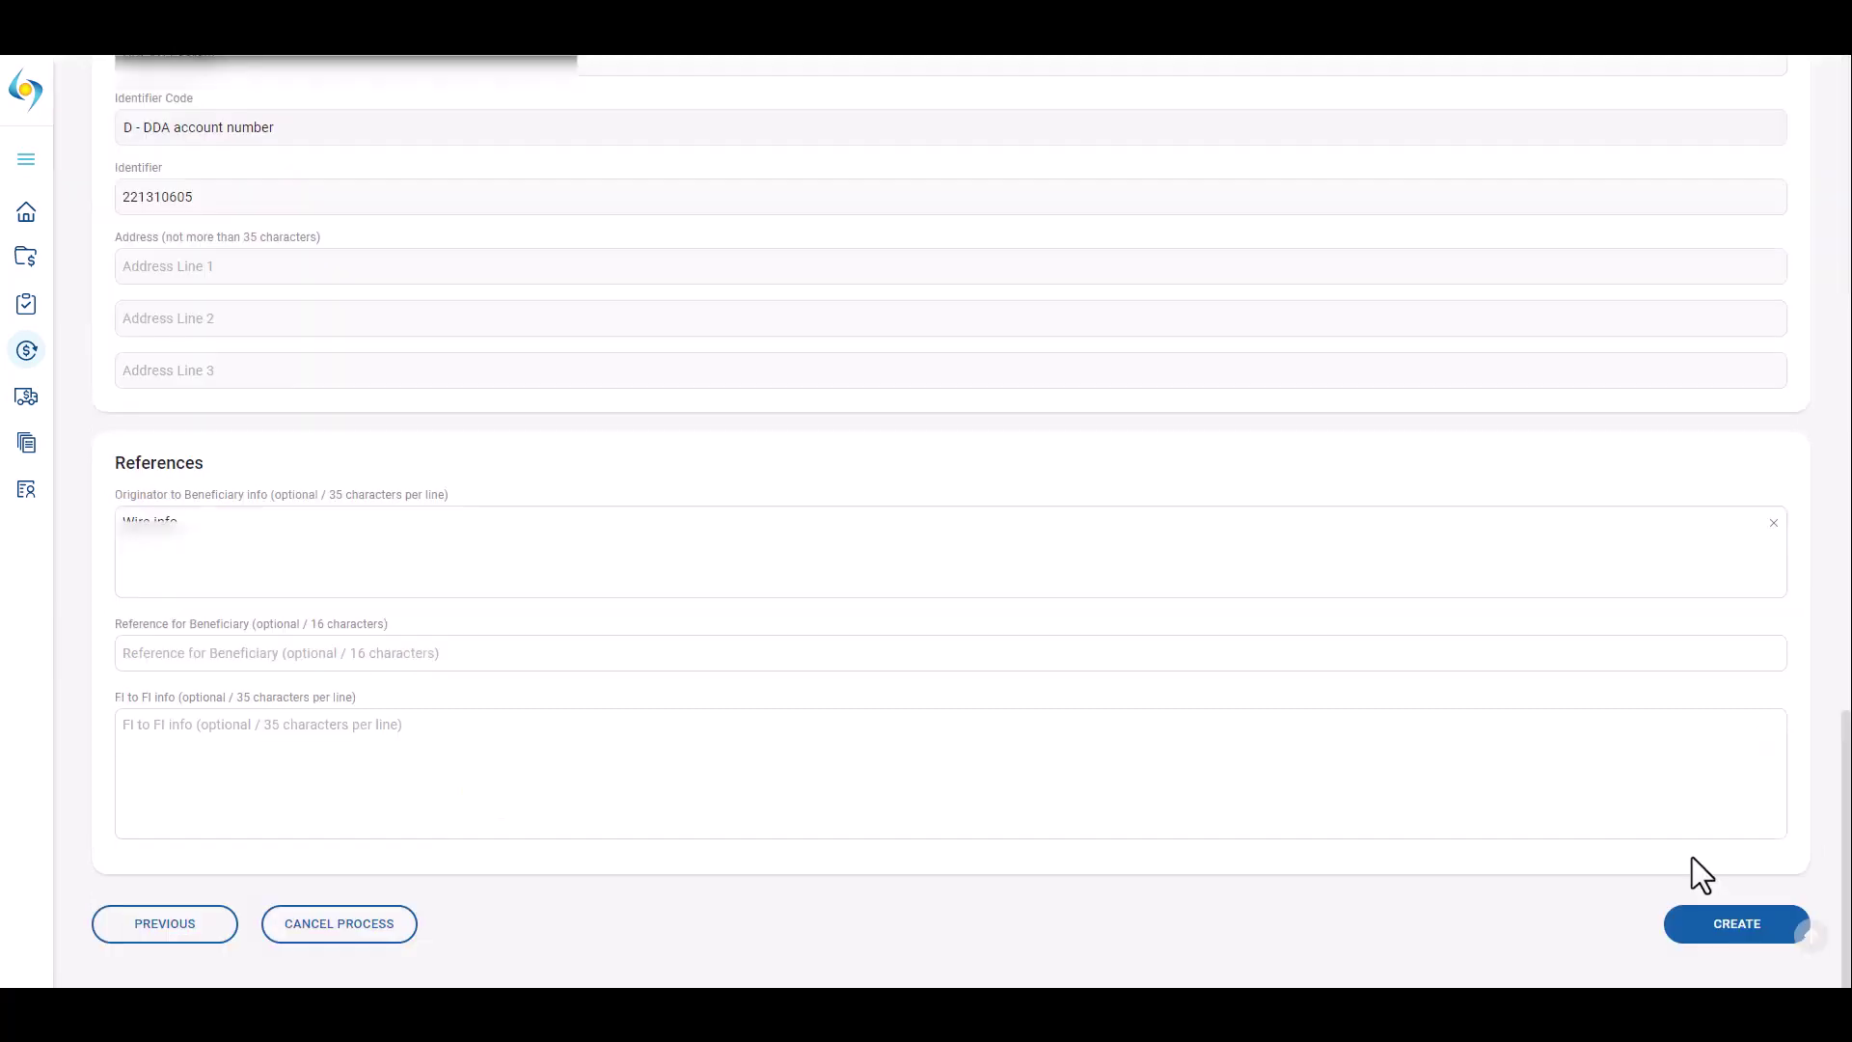
pyautogui.click(1734, 924)
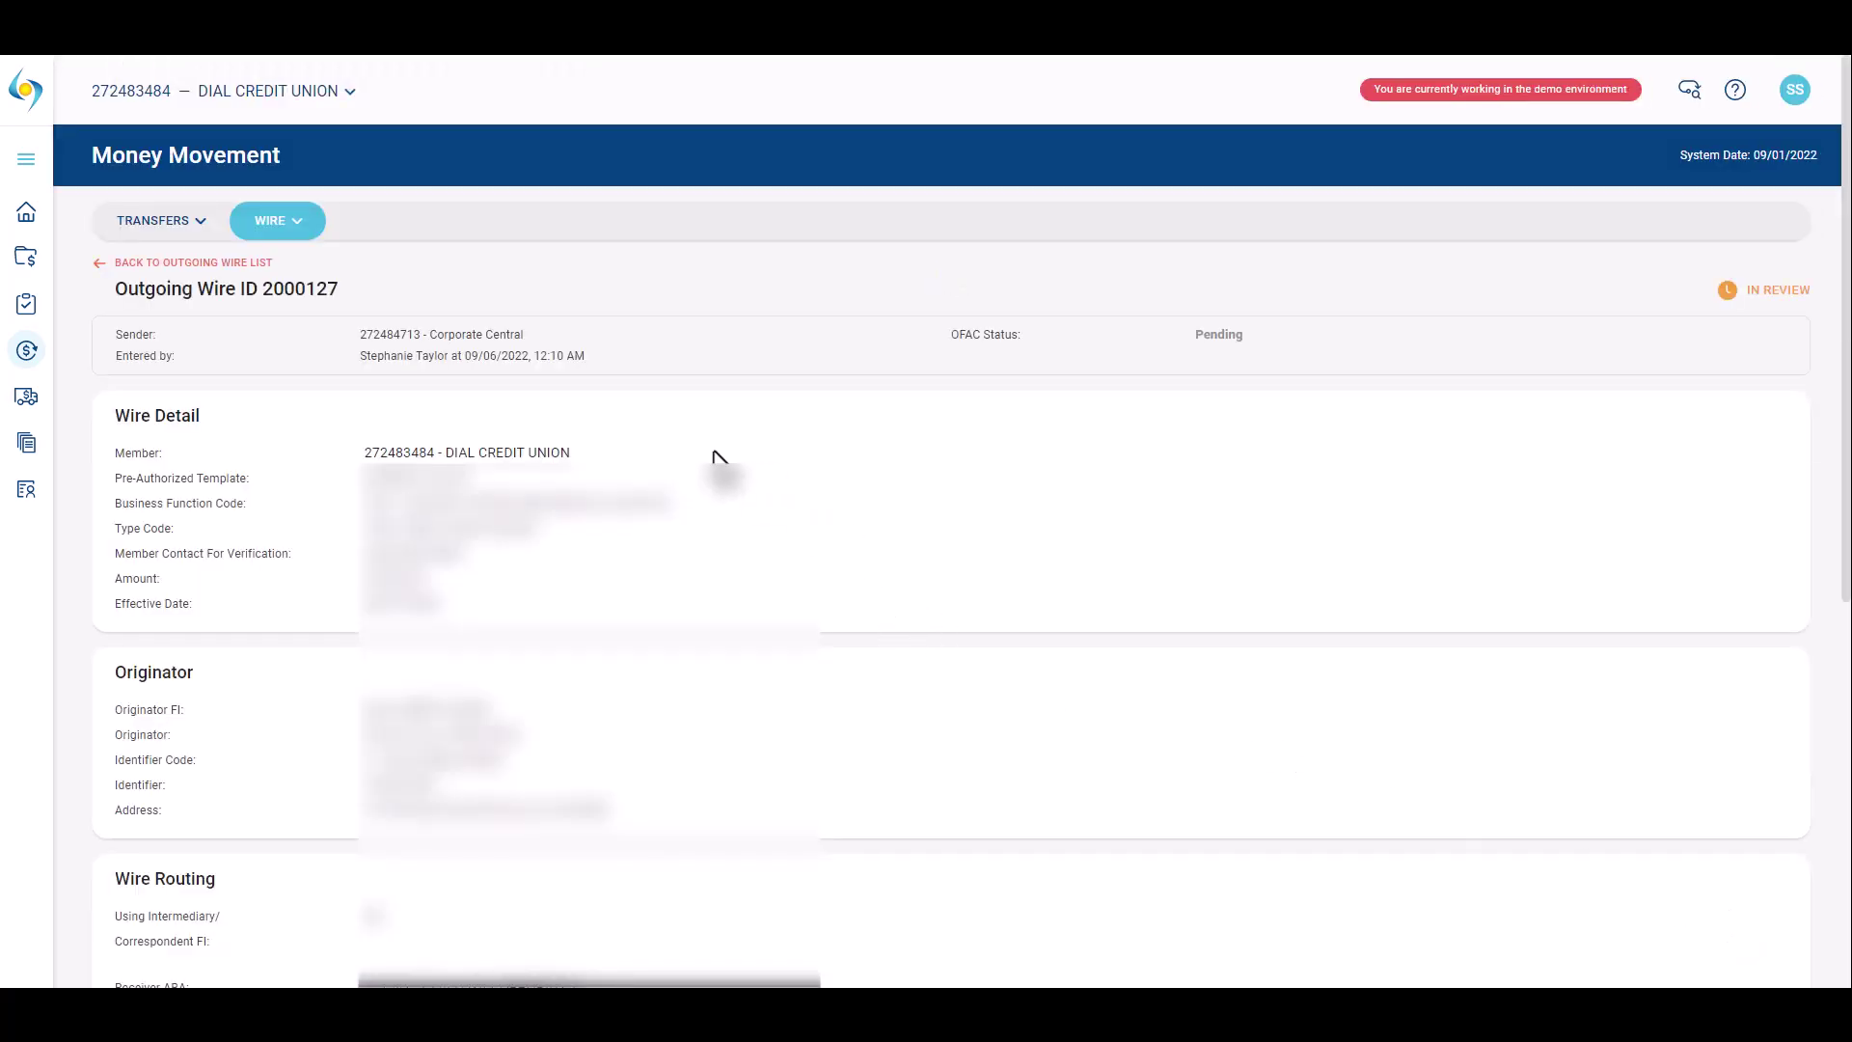
pyautogui.click(187, 264)
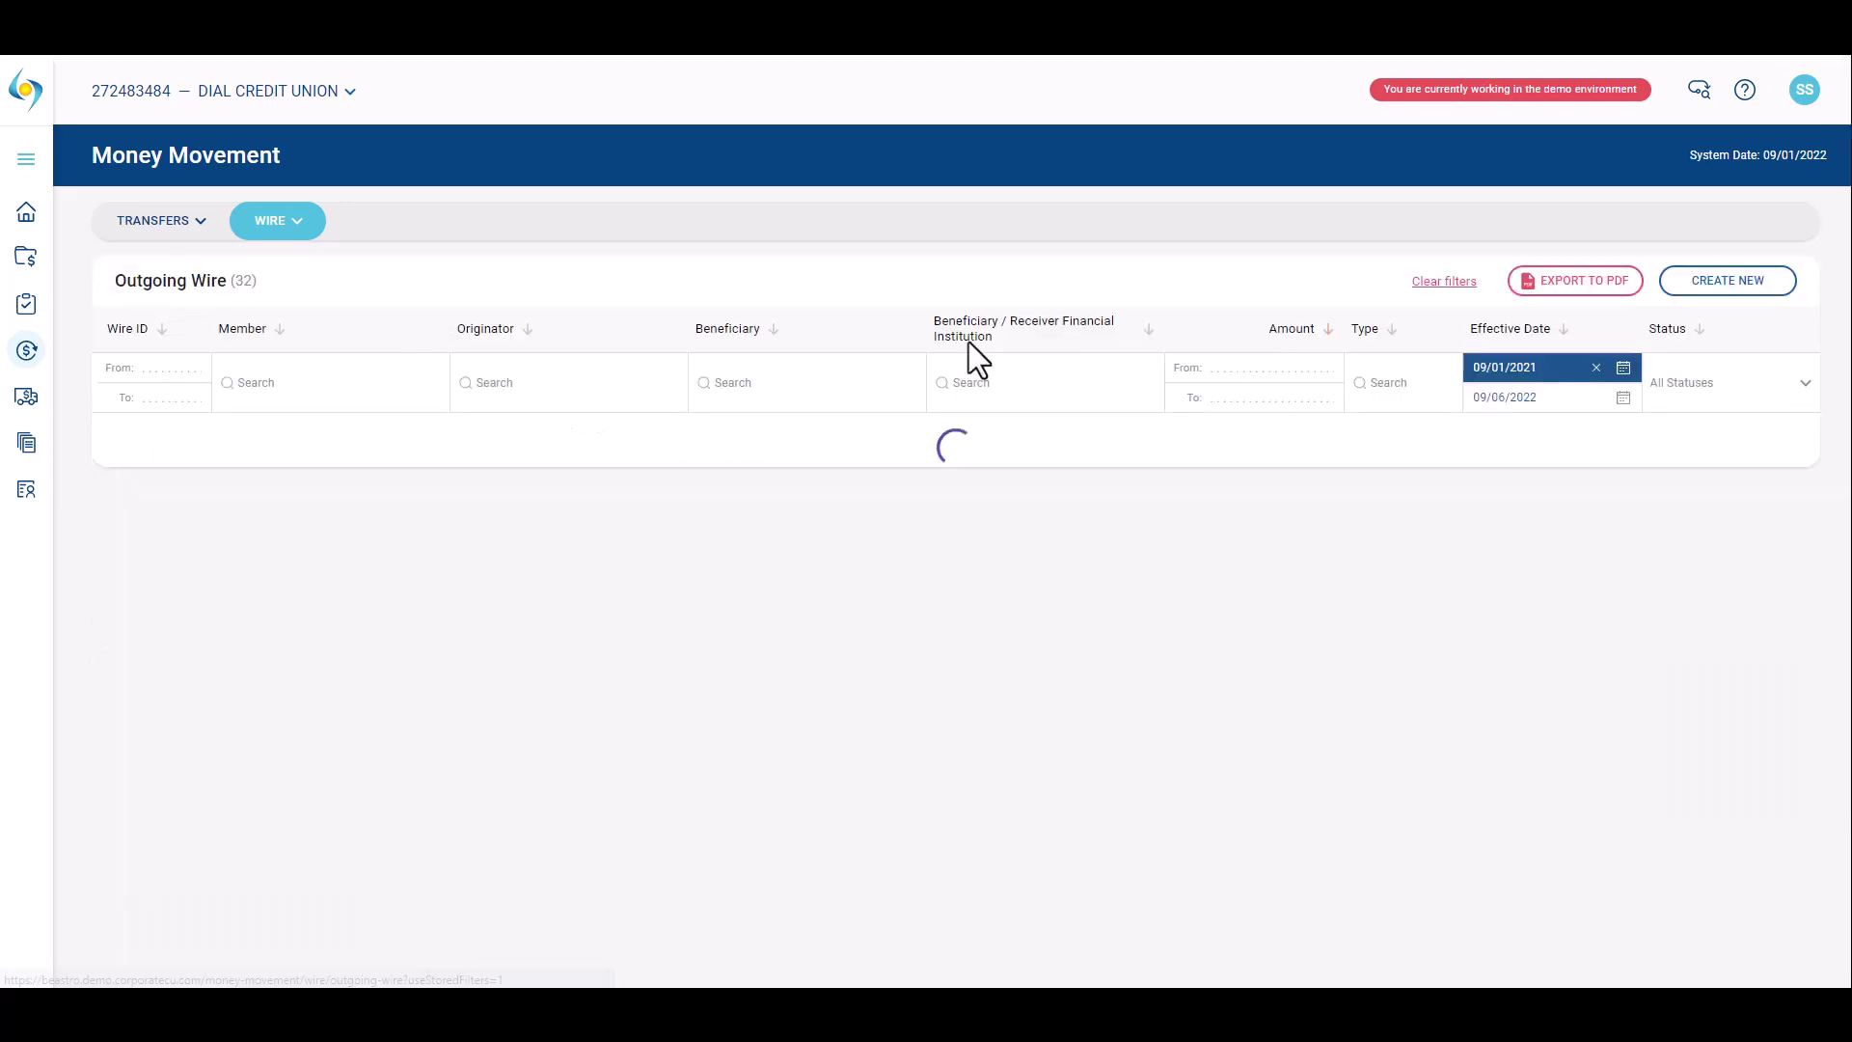
# Start a new wire with business function BTR - Bank Transfer and type code 1000.
pyautogui.click(1699, 286)
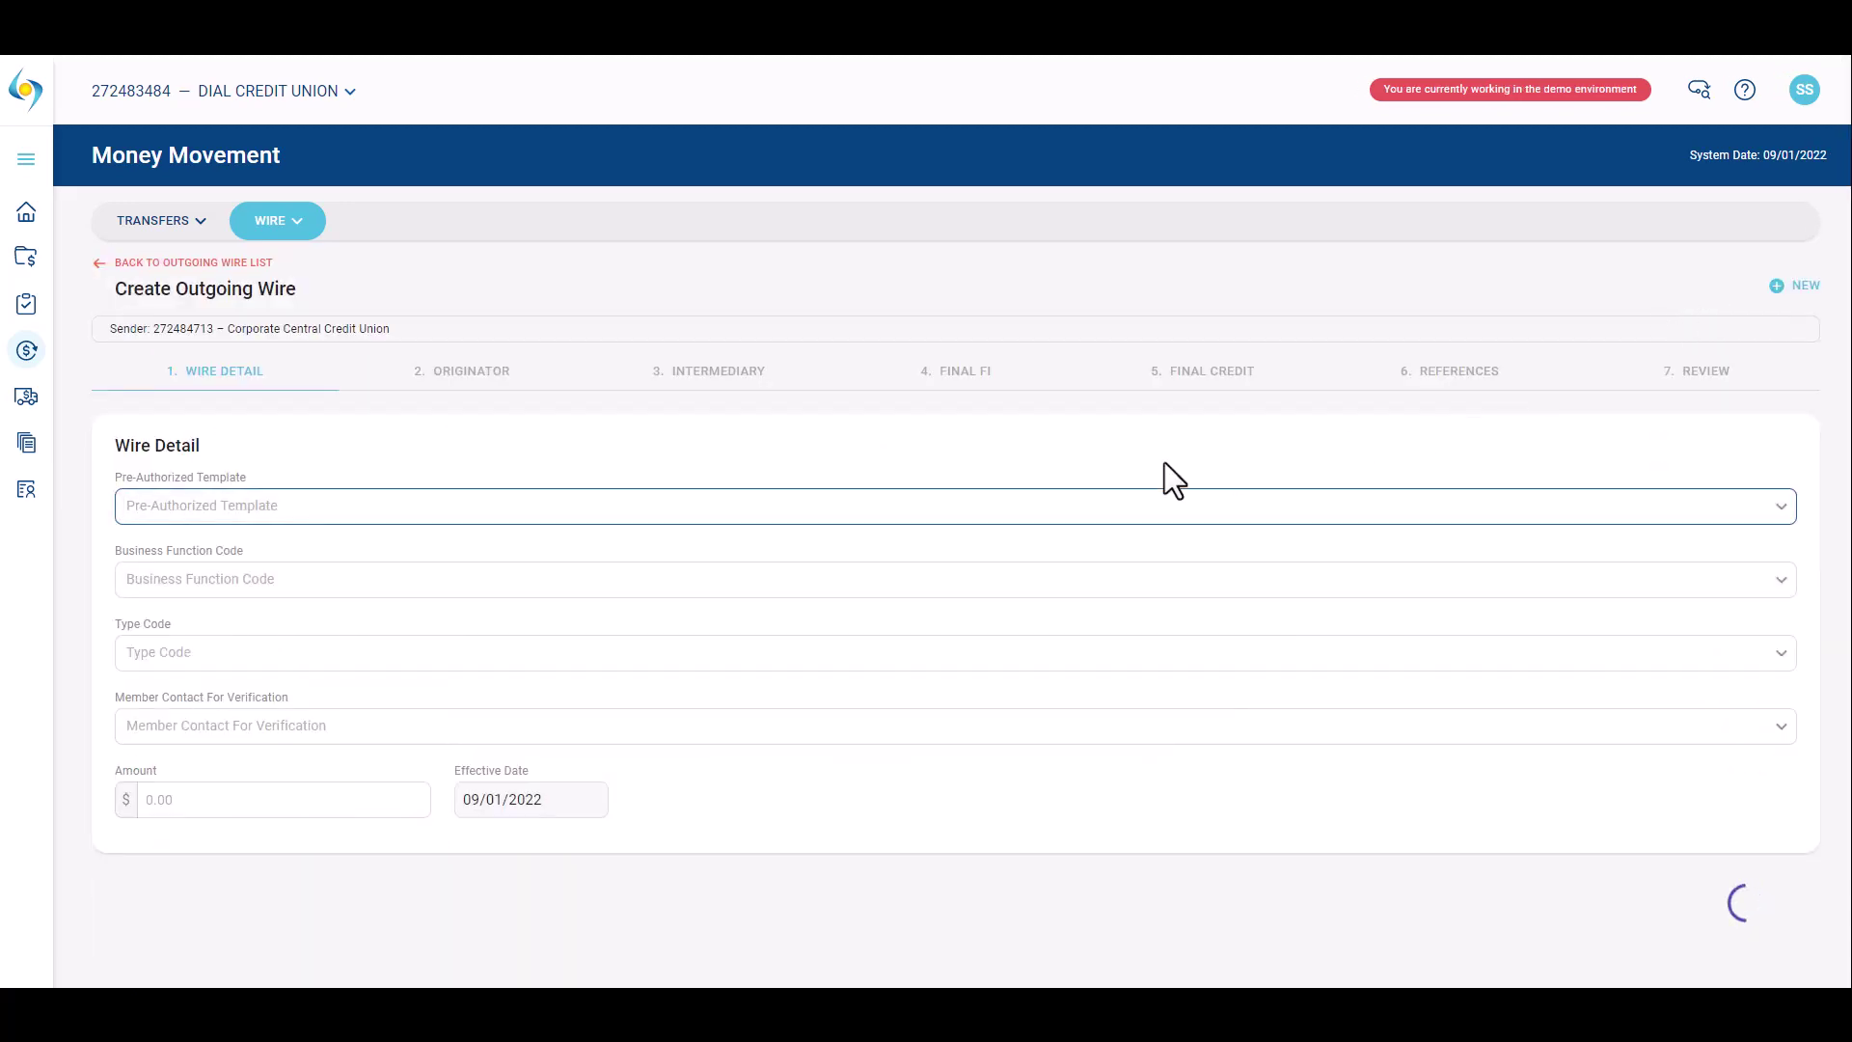
pyautogui.click(763, 584)
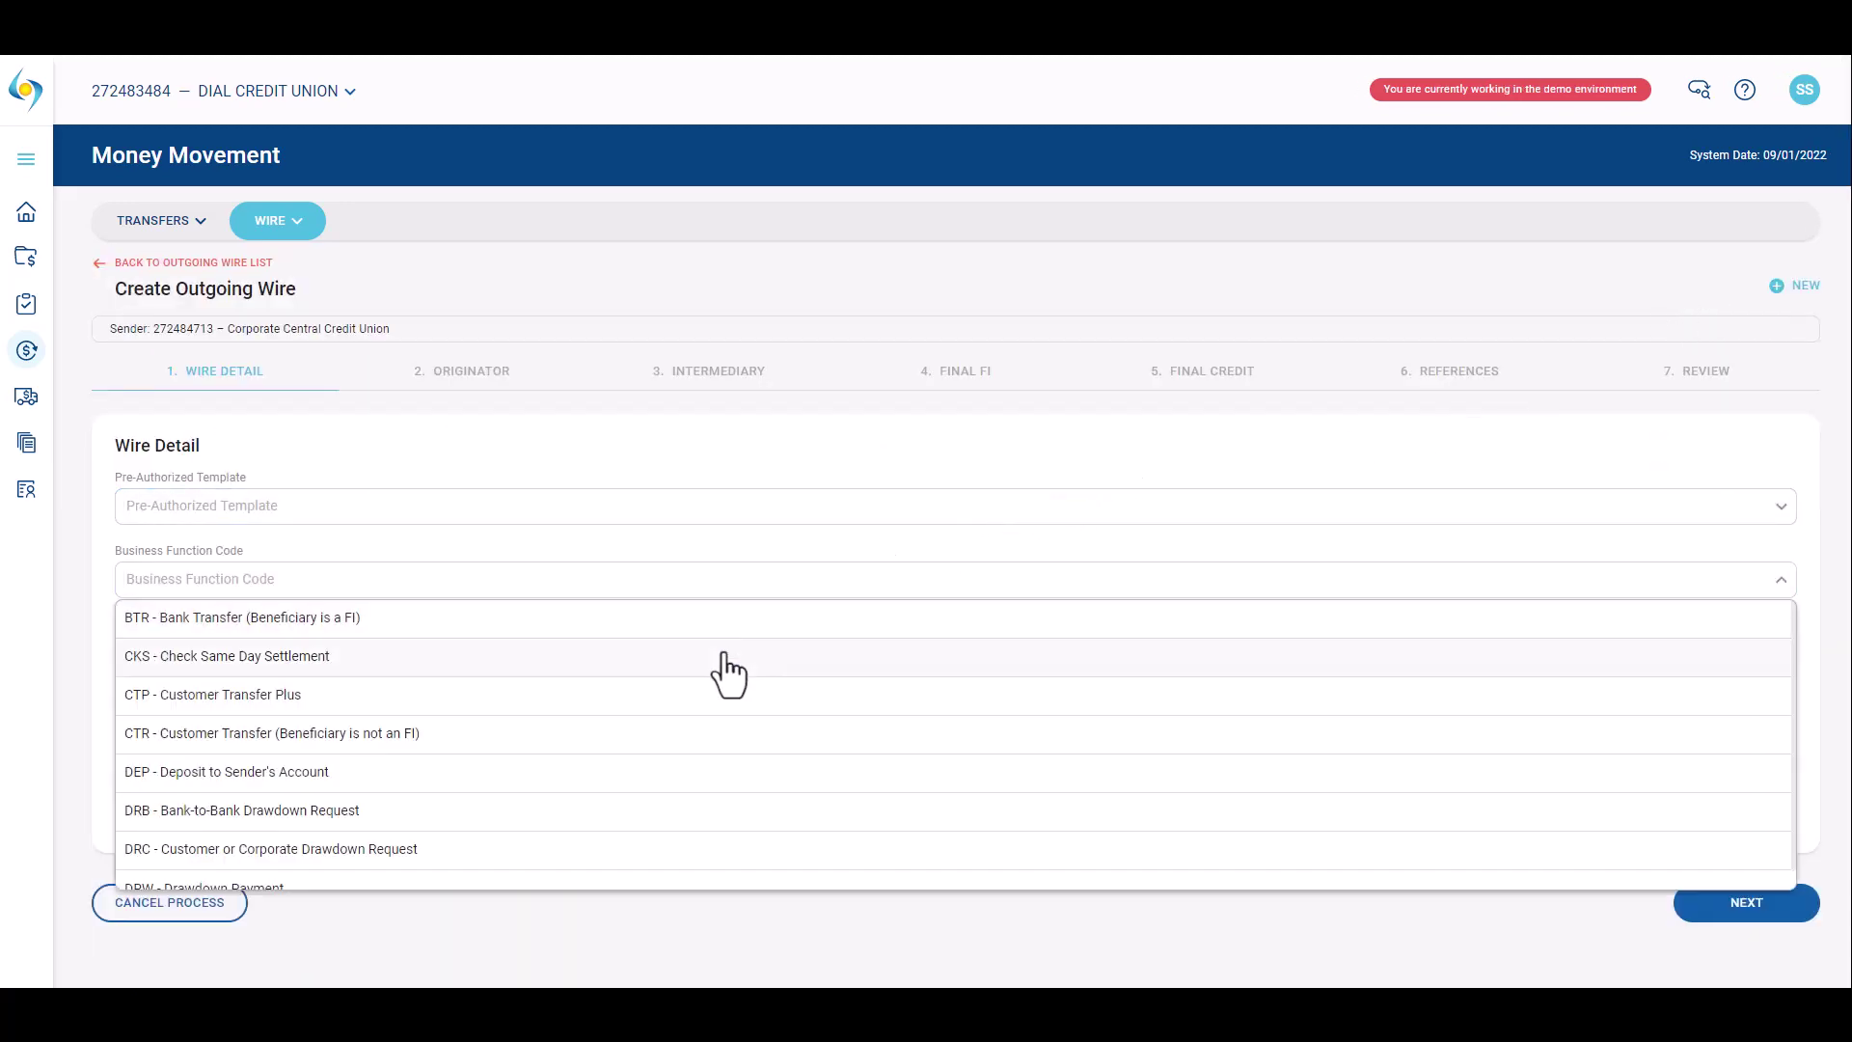
pyautogui.click(716, 622)
pyautogui.click(624, 659)
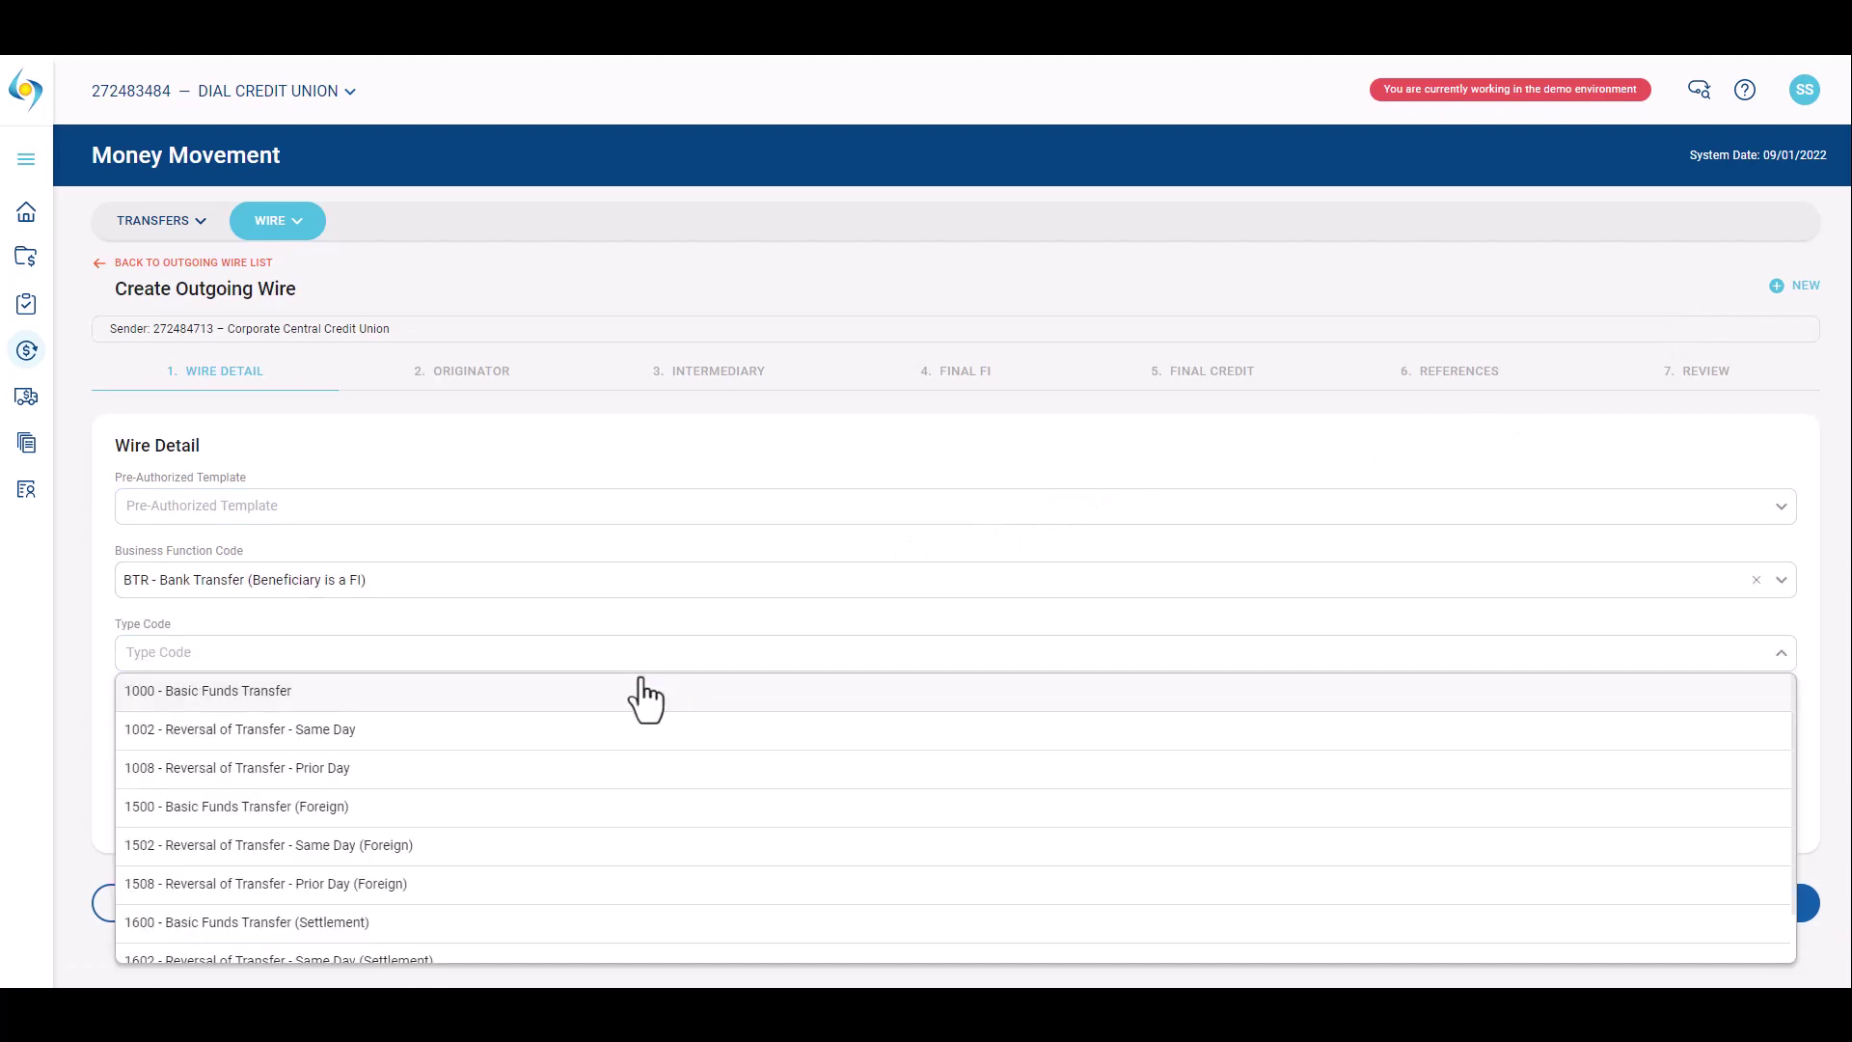
pyautogui.click(621, 702)
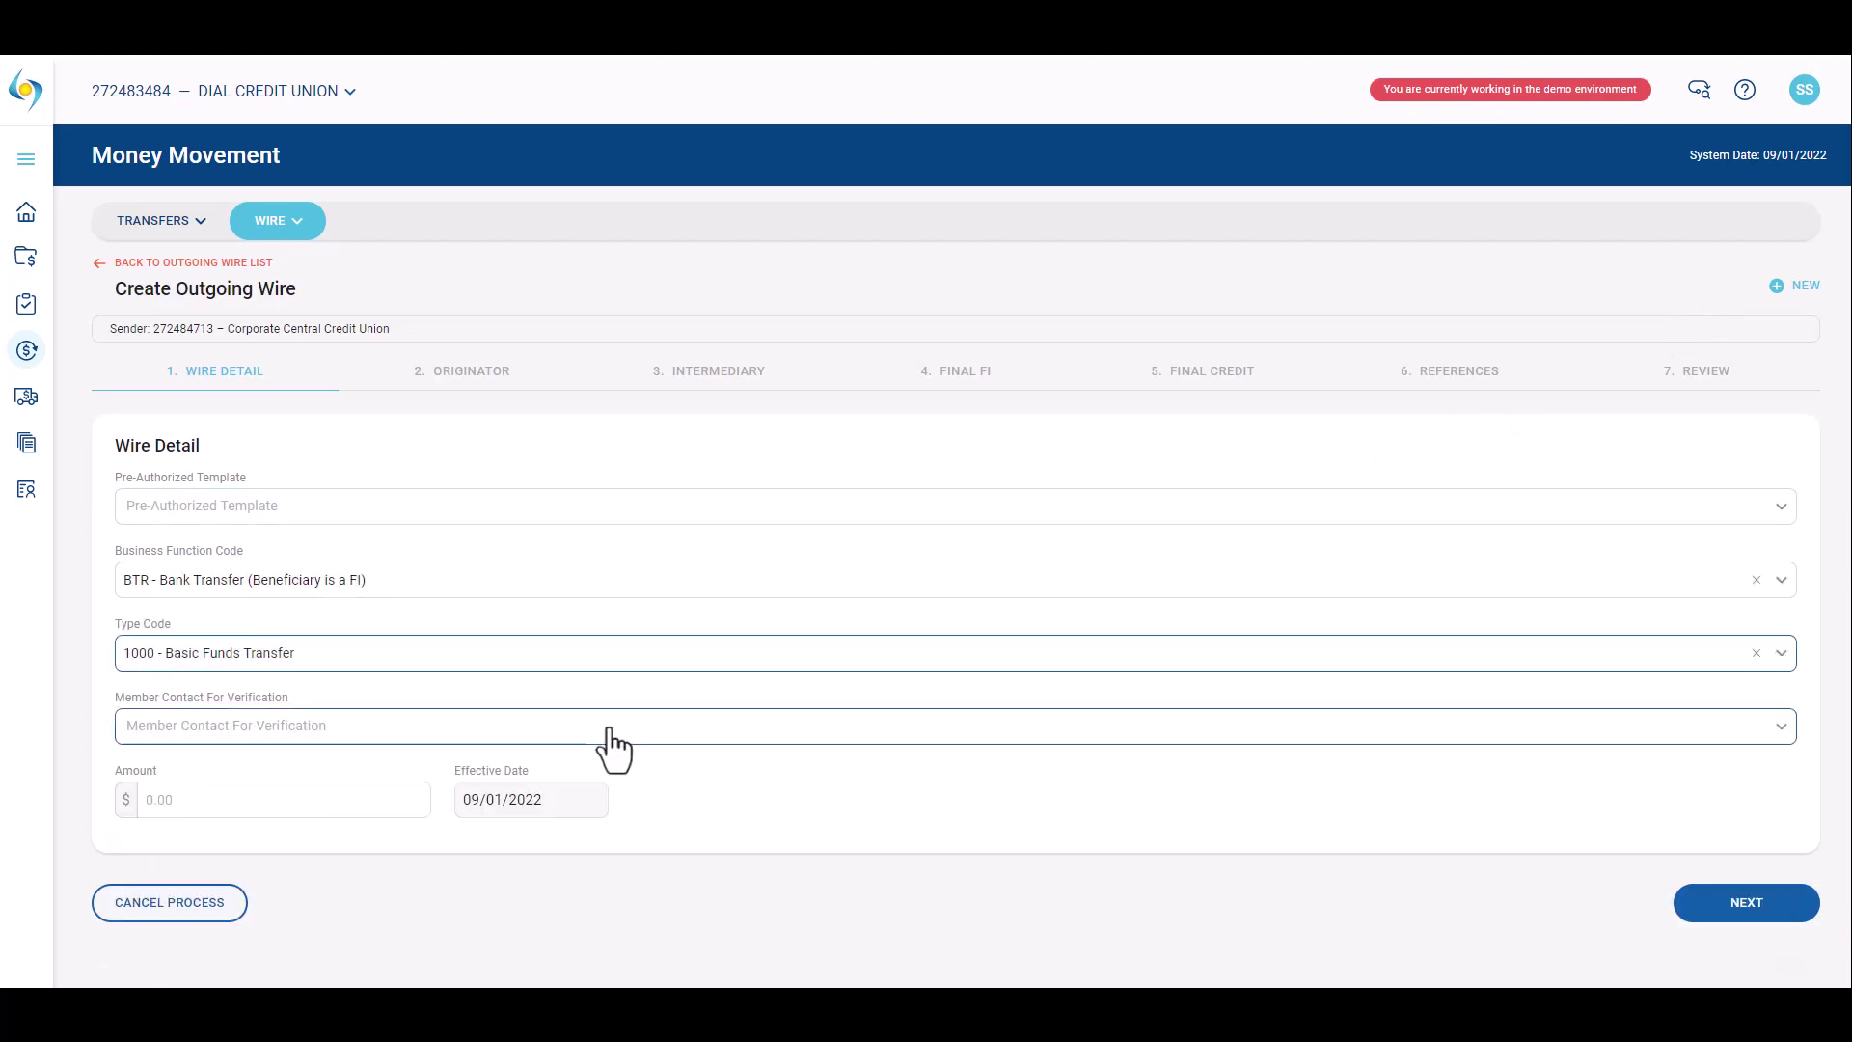
# Pick the verification member contact, enter 1000 as the amount, and continue.
pyautogui.click(613, 748)
pyautogui.click(554, 799)
pyautogui.click(396, 801)
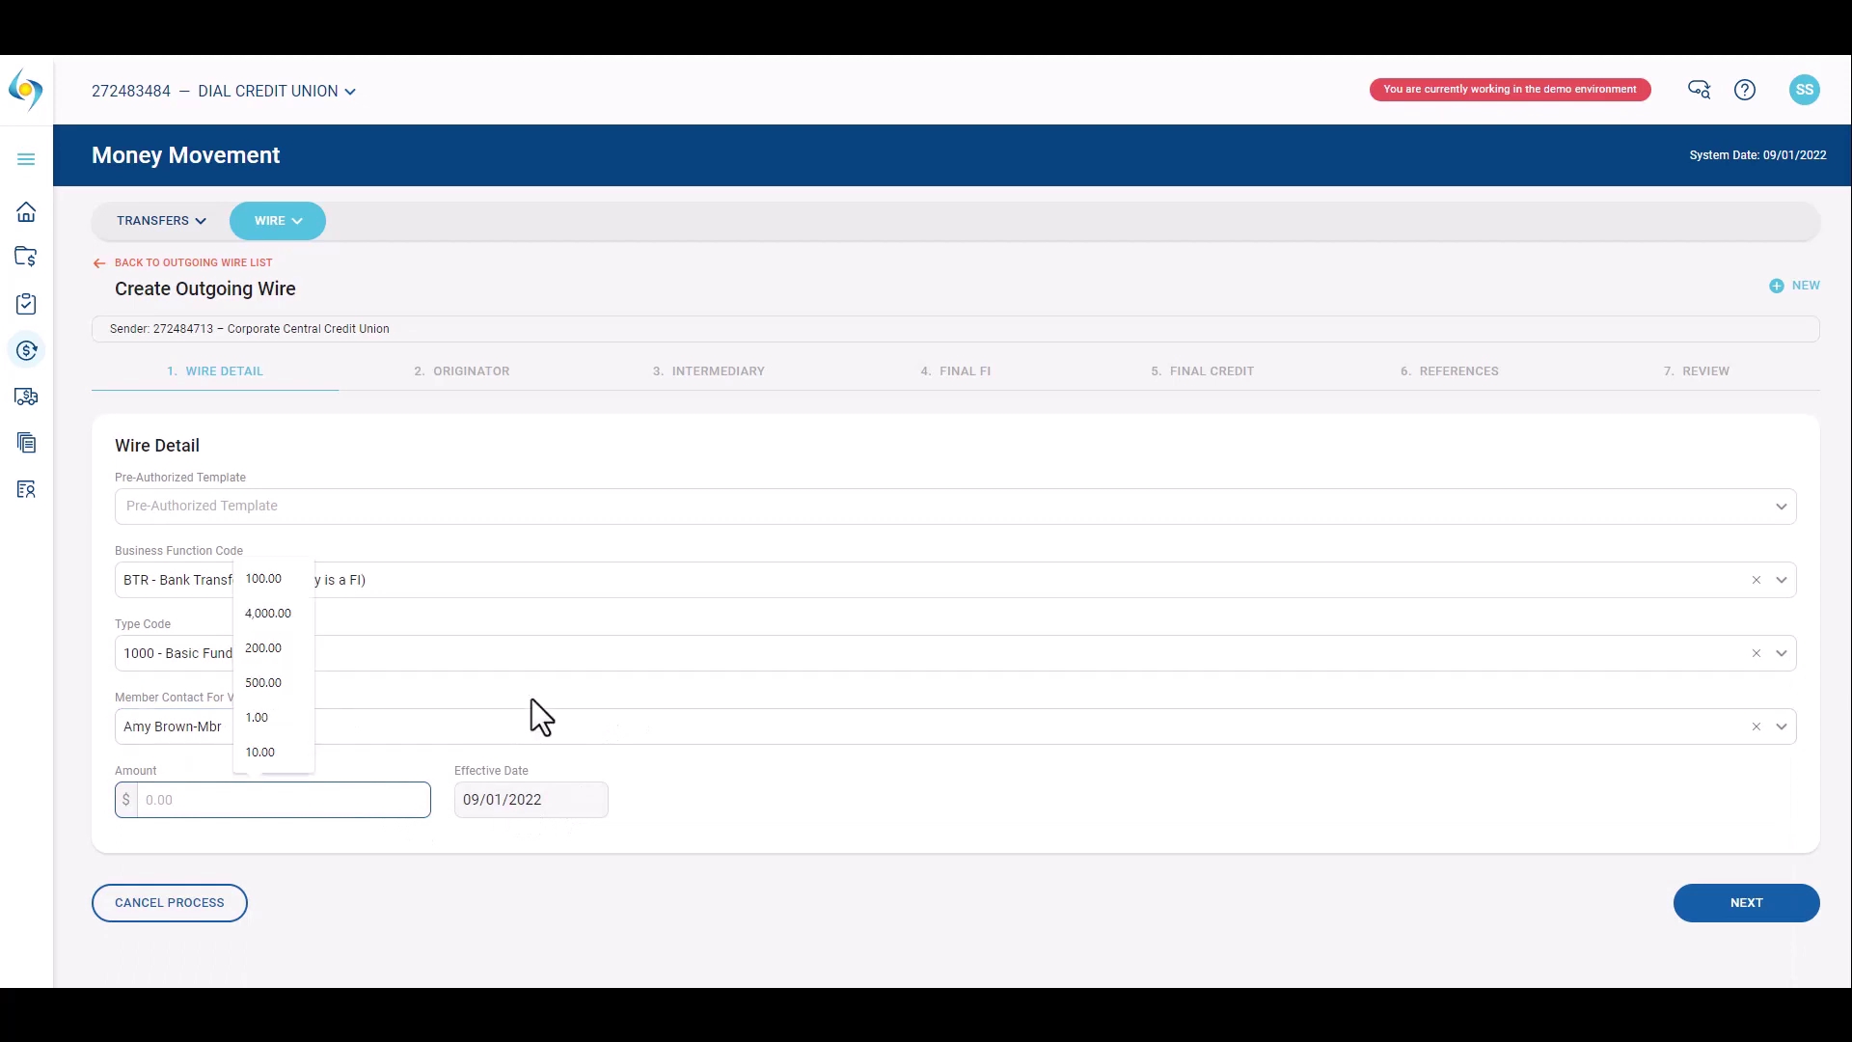
pyautogui.write('1000')
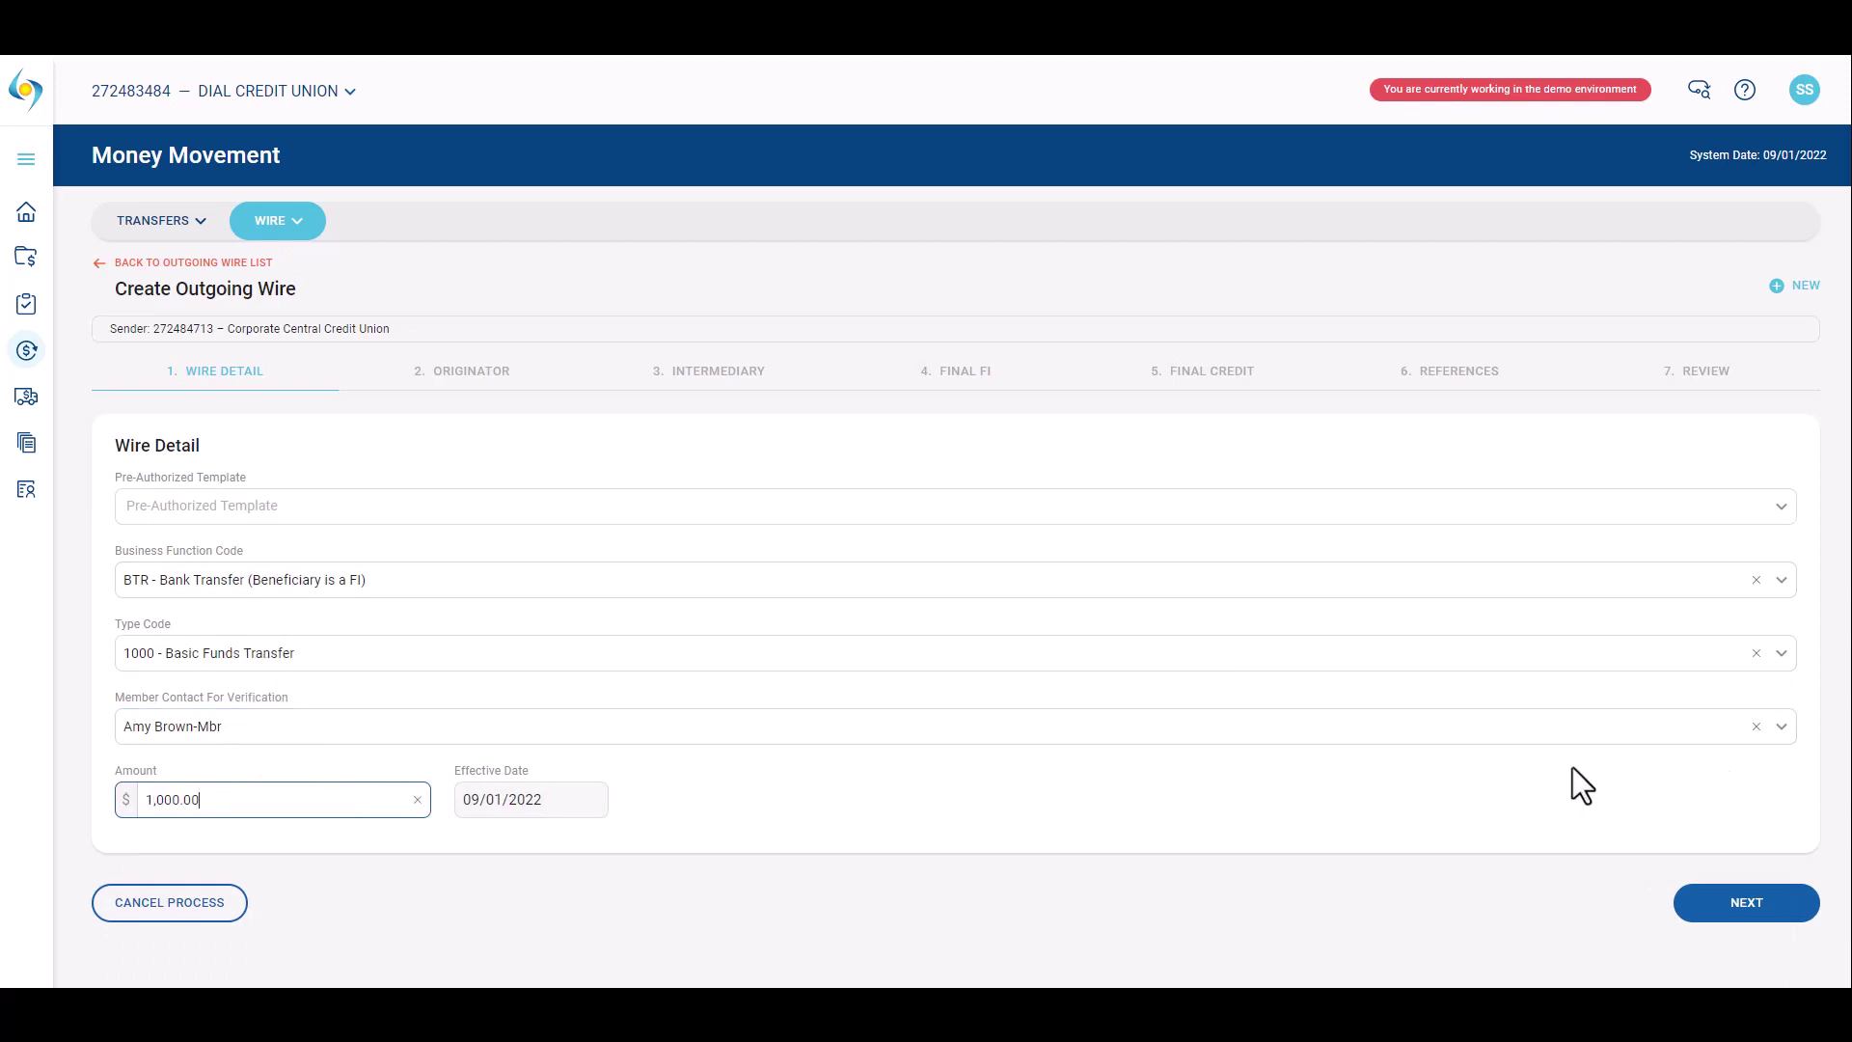
pyautogui.click(1714, 903)
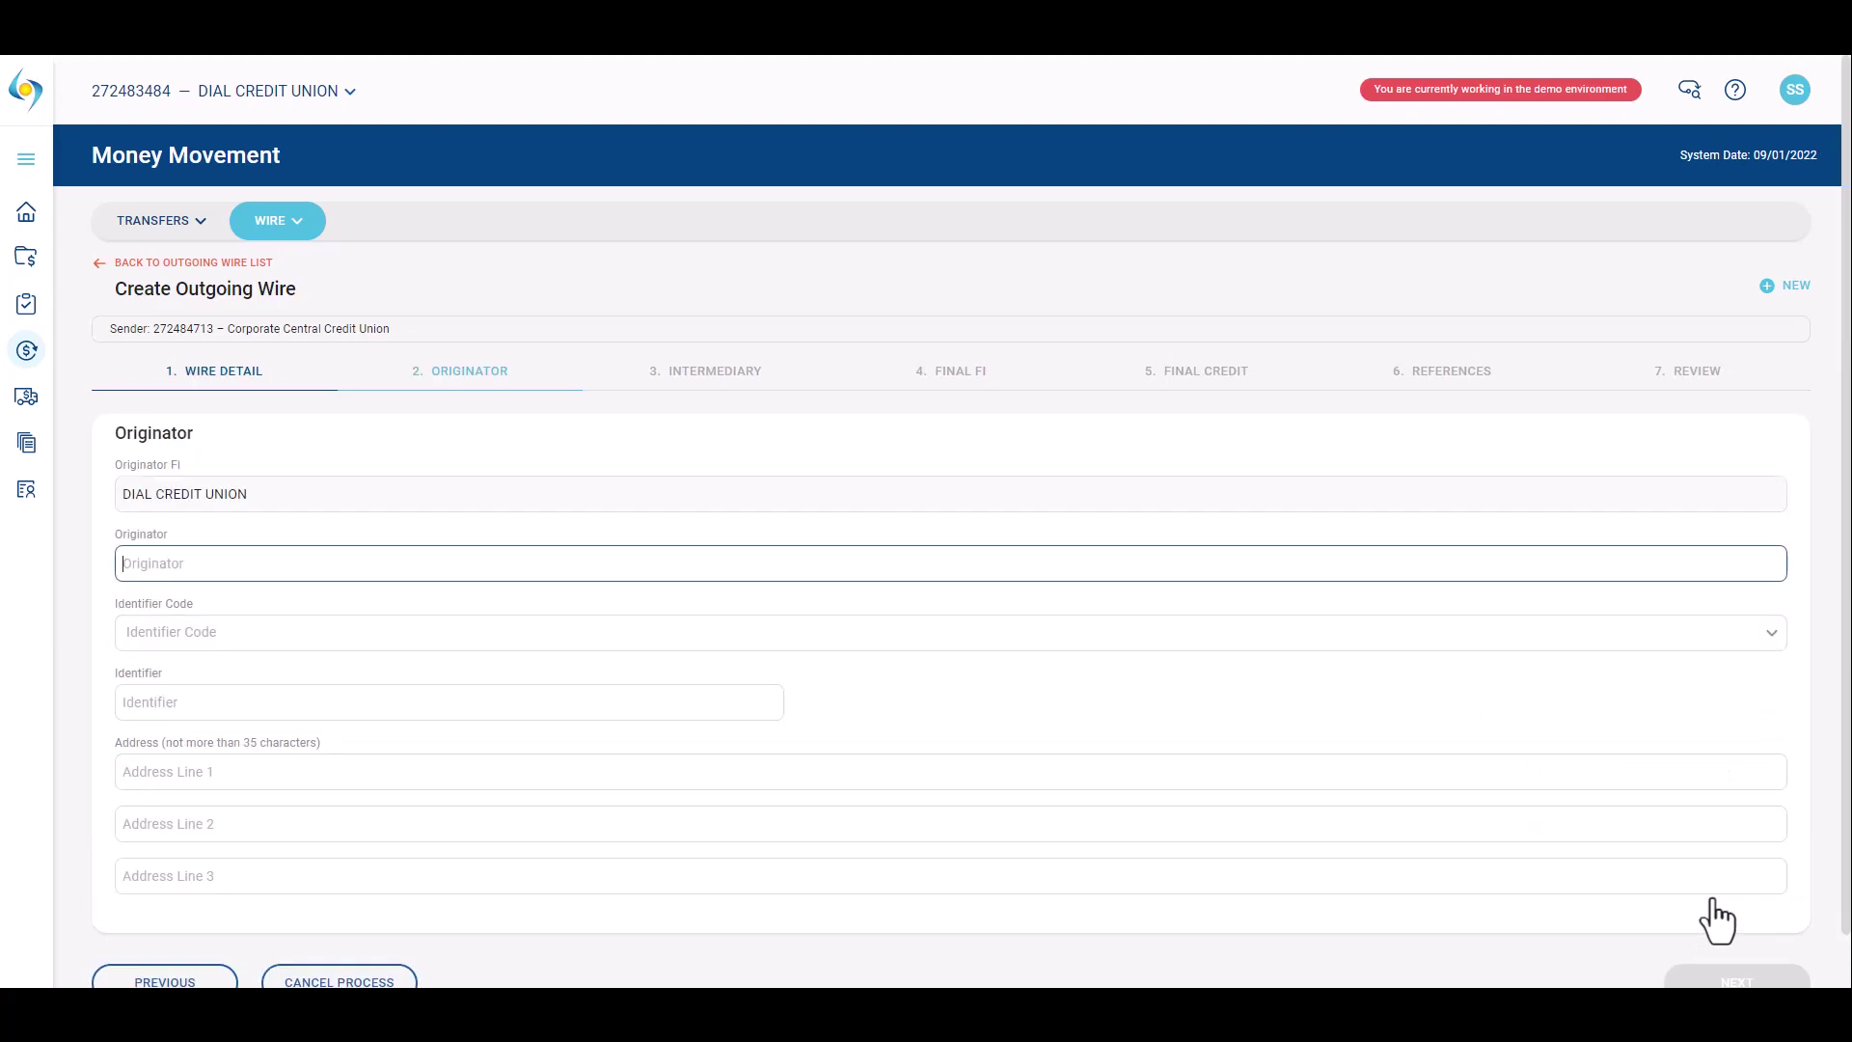
# Enter originator 'The Sender' with a D - DDA account number identifier from suggestions.
pyautogui.click(656, 562)
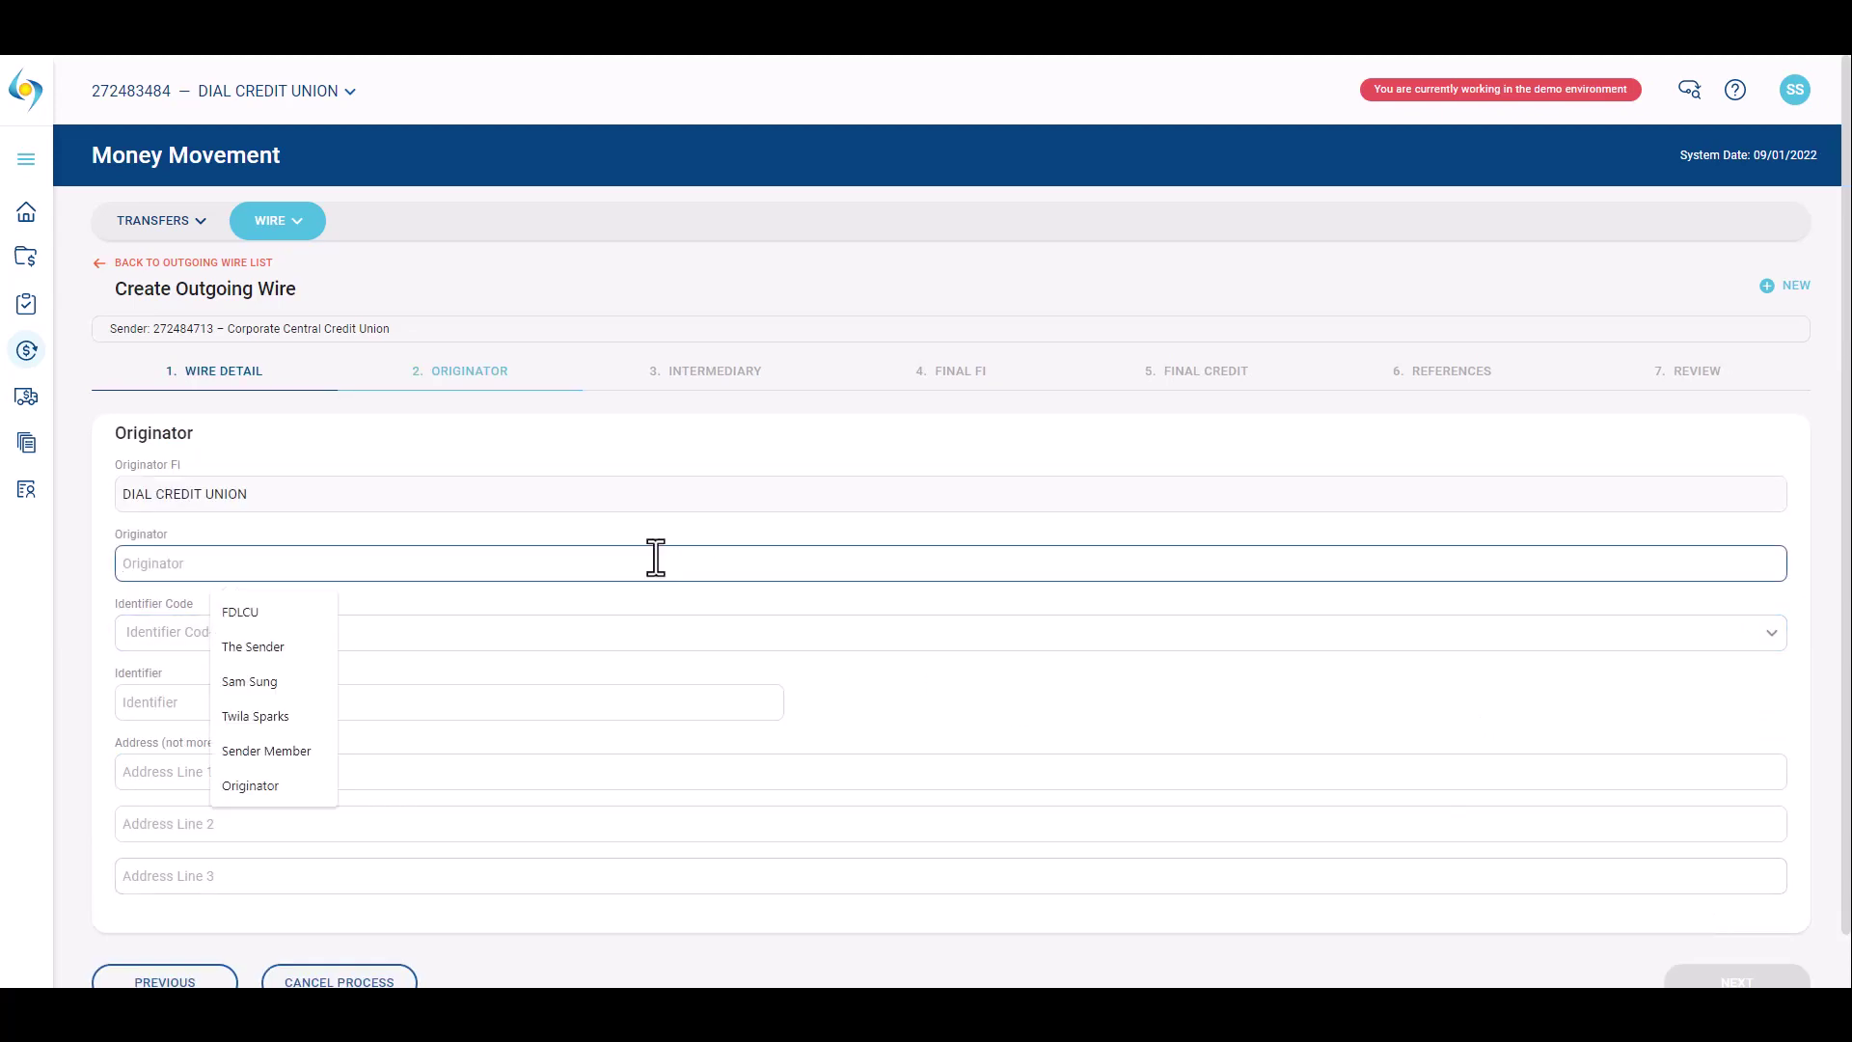
pyautogui.write('The Sender')
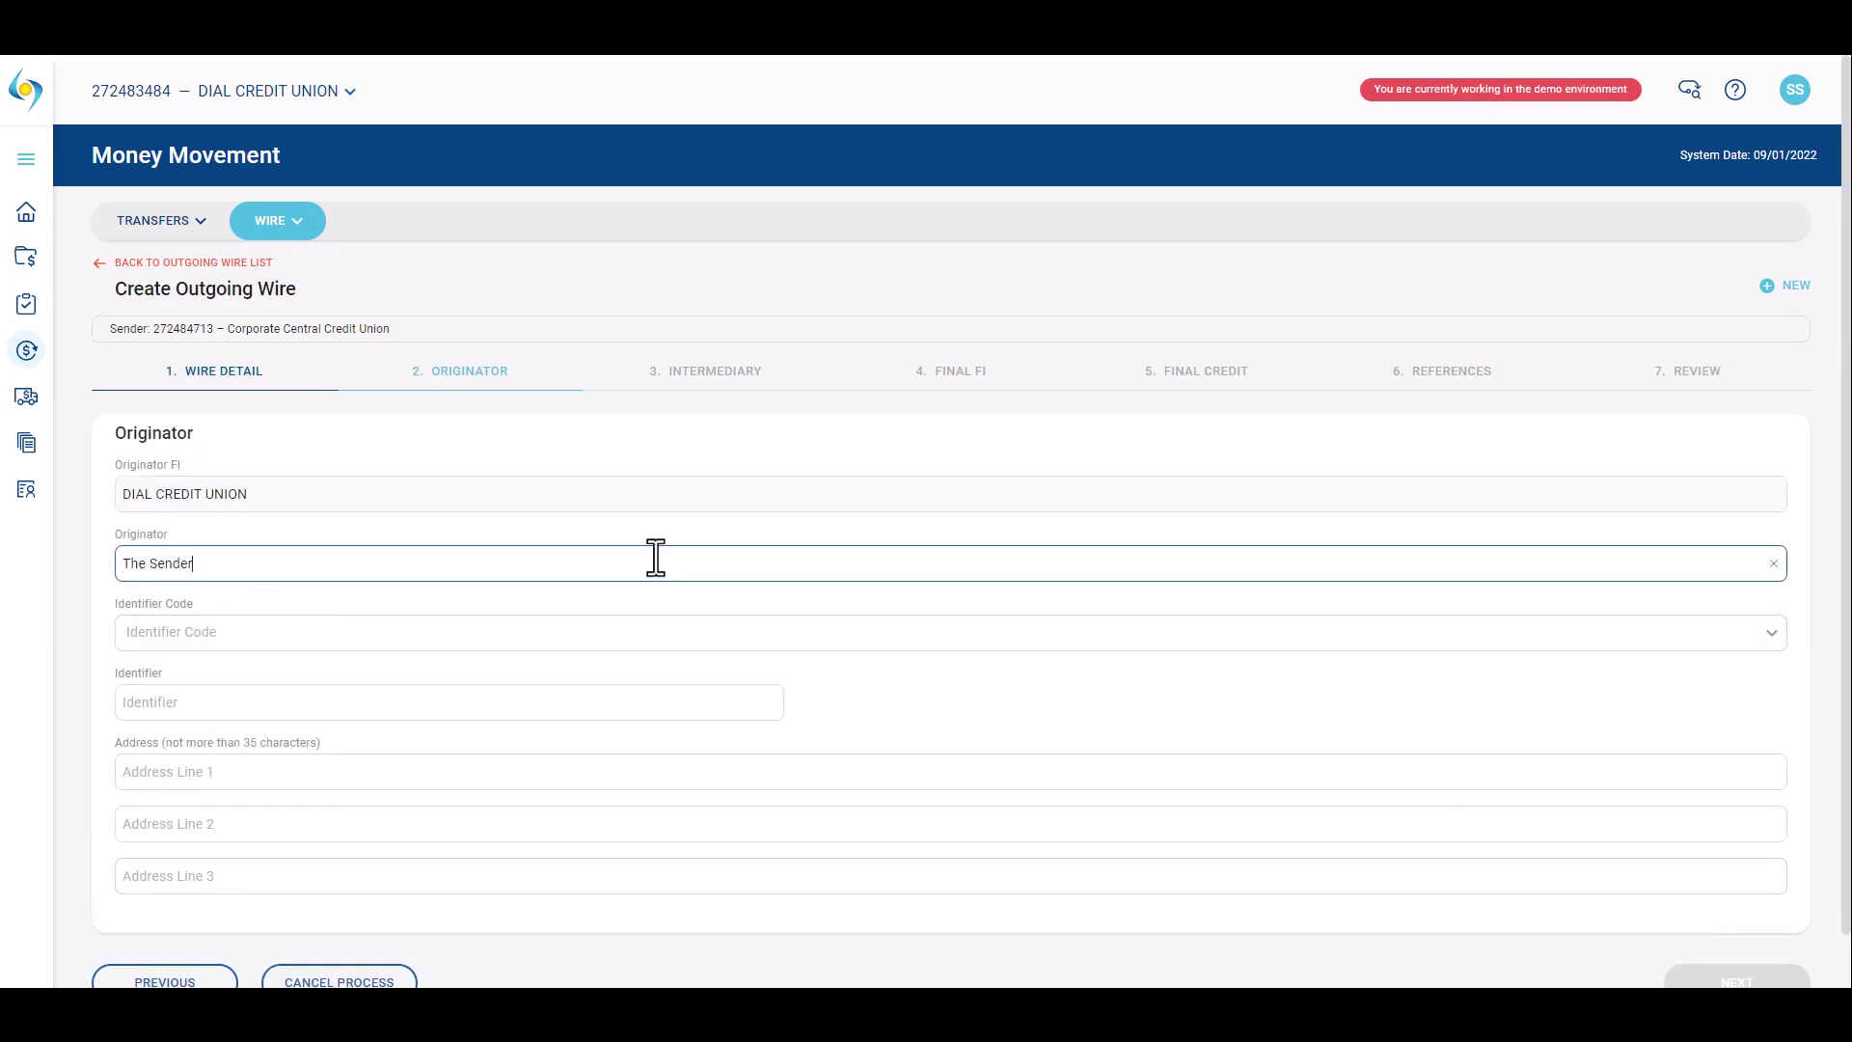
pyautogui.click(577, 637)
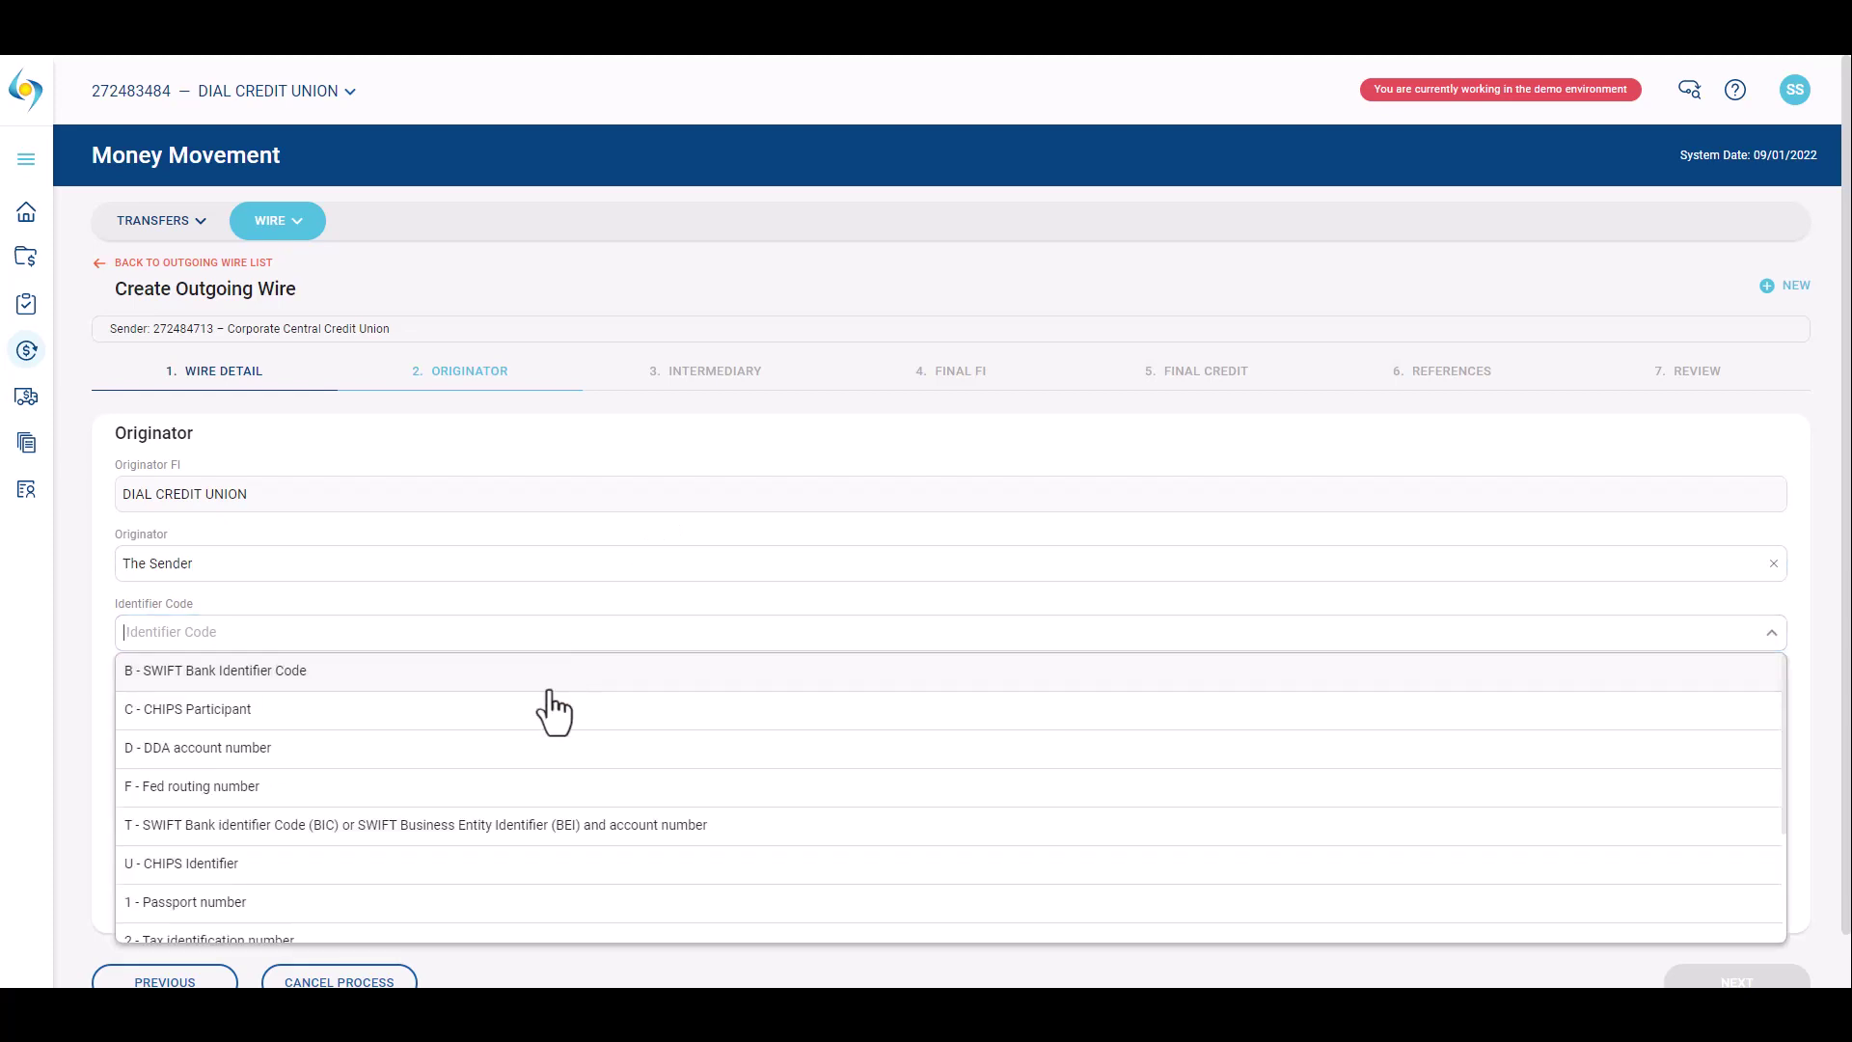
pyautogui.click(530, 757)
pyautogui.click(451, 703)
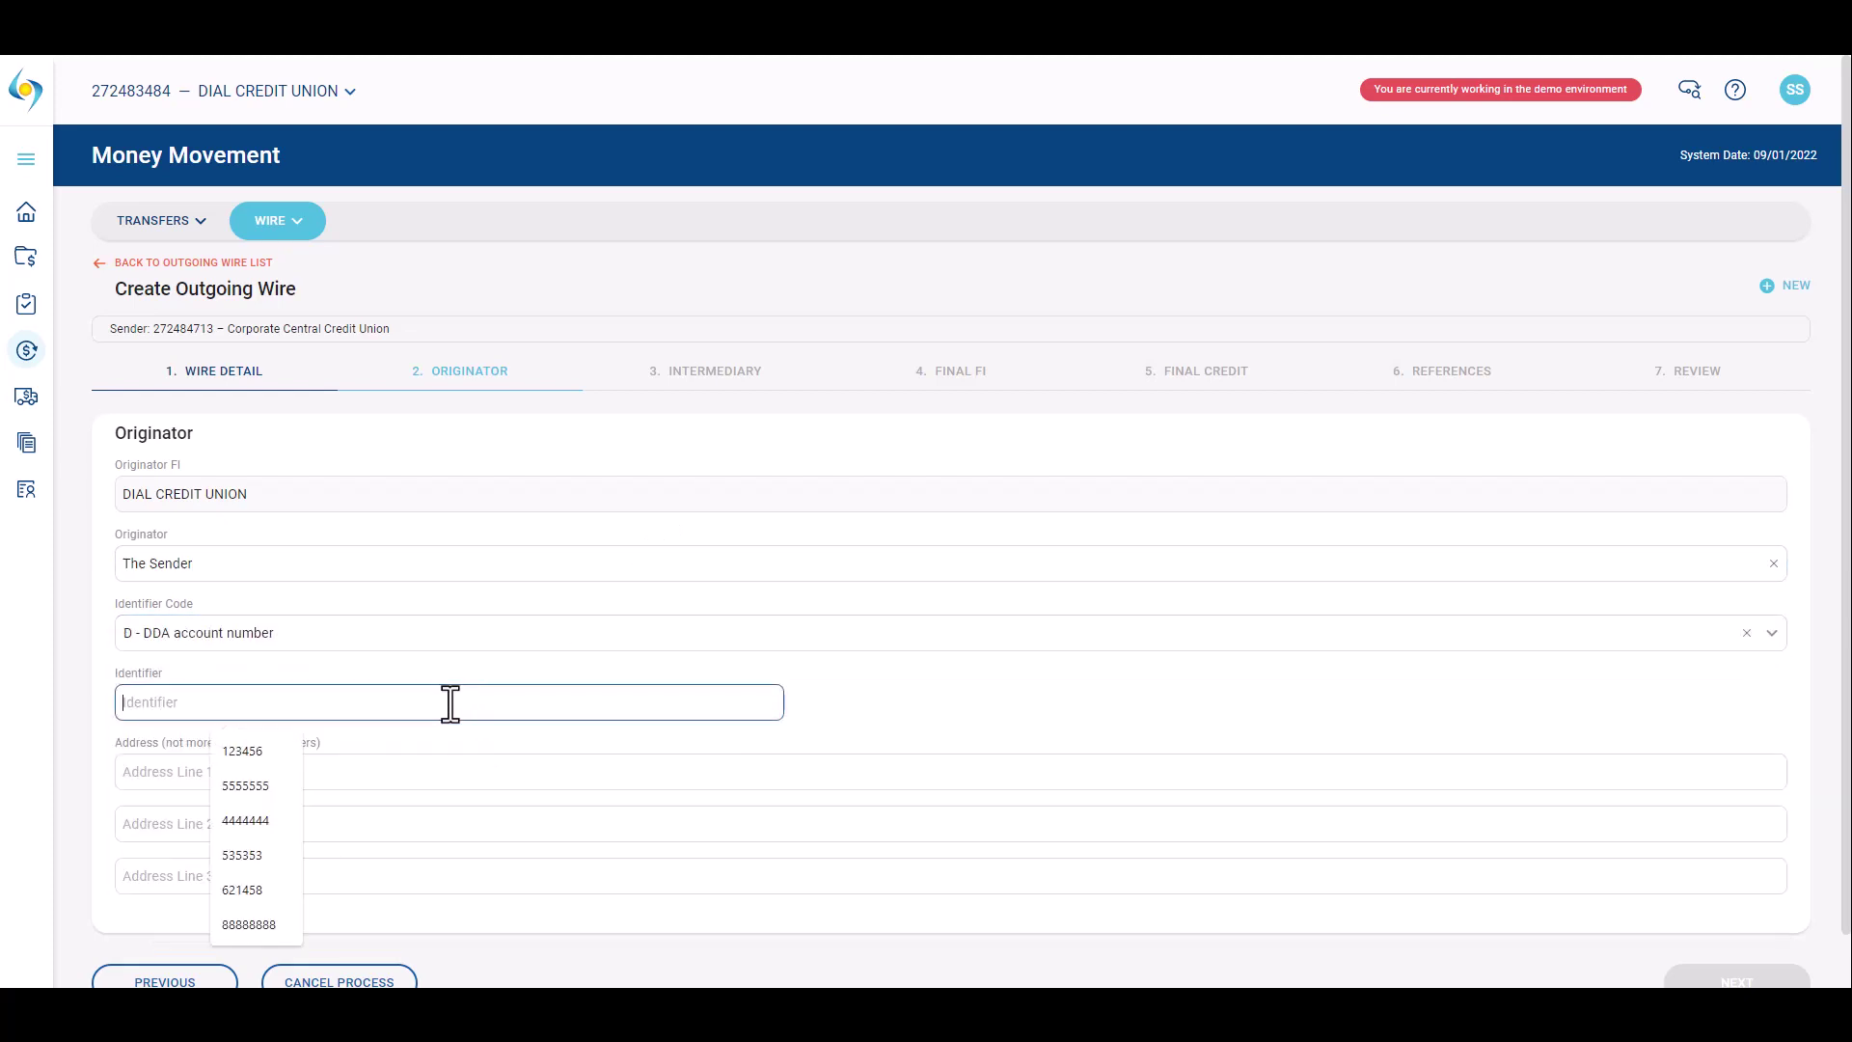
pyautogui.click(253, 822)
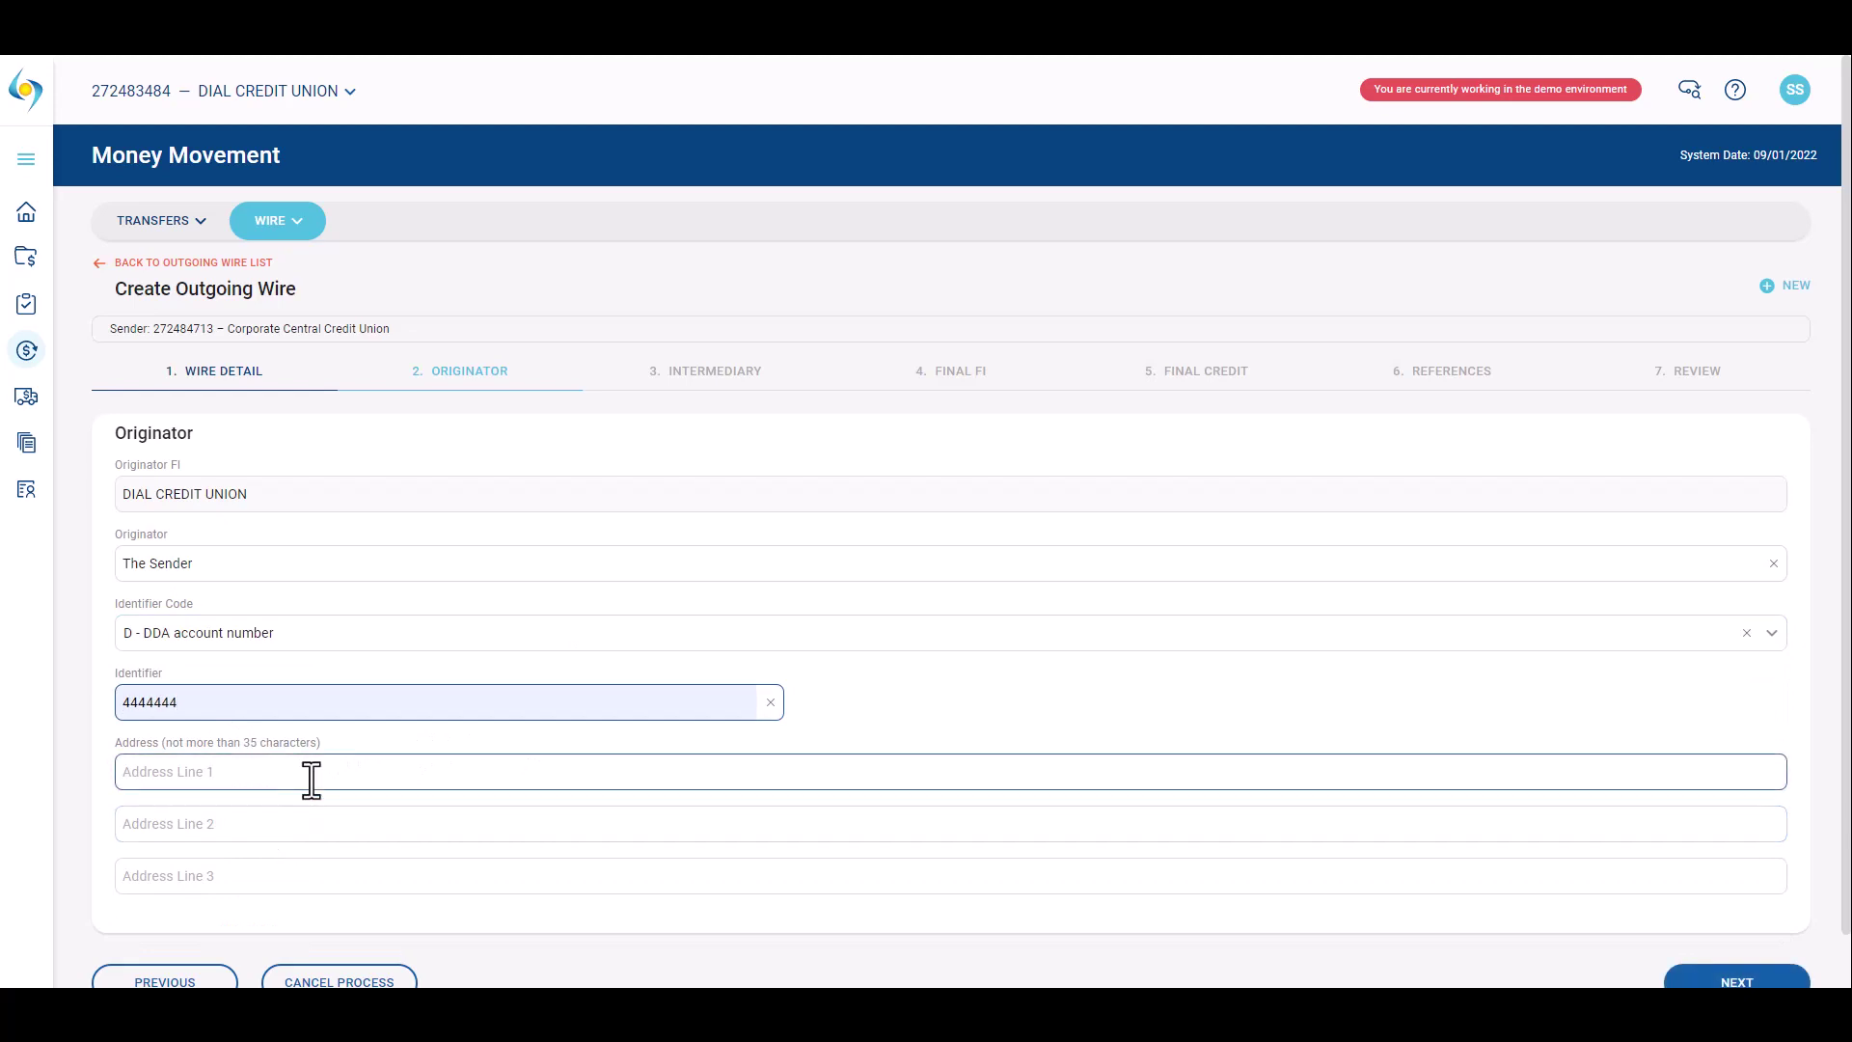
pyautogui.click(1703, 980)
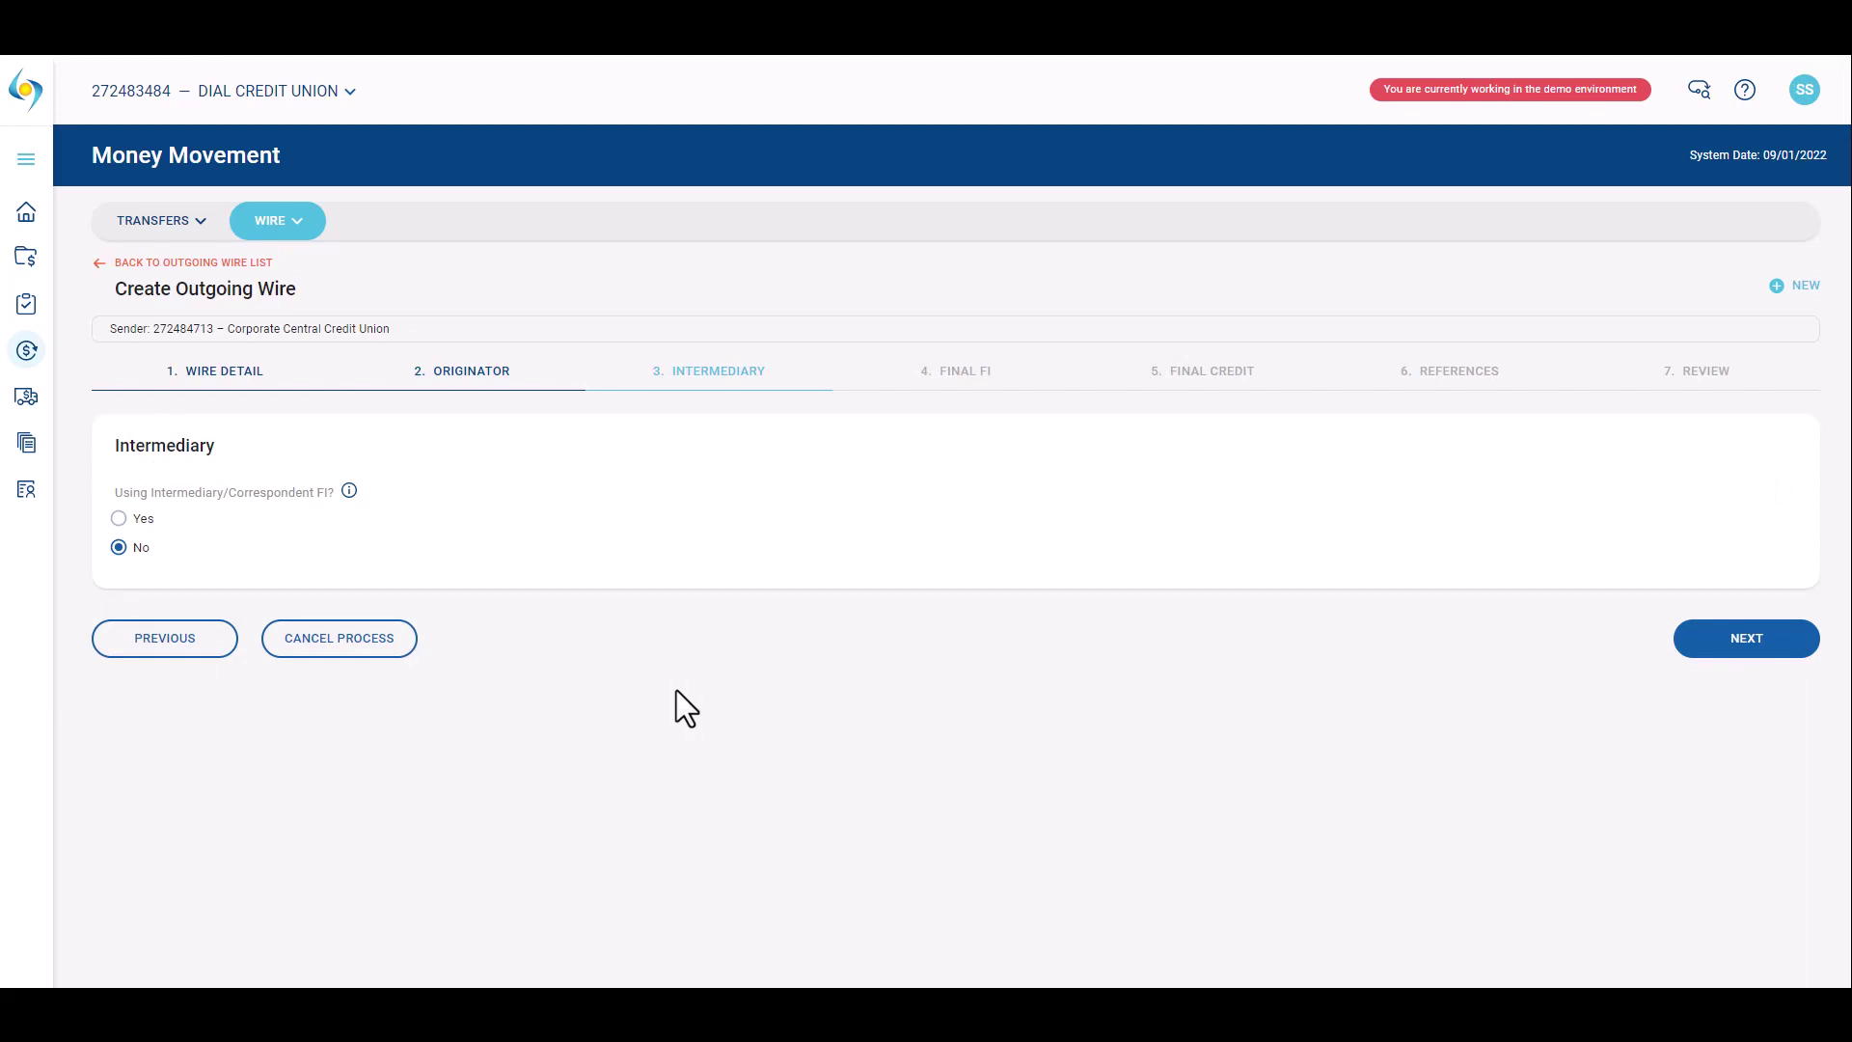
# Add intermediary Corporate Central Credit Union with ABA and Fed routing number 275082866.
pyautogui.click(120, 521)
pyautogui.click(201, 633)
pyautogui.write('275082866')
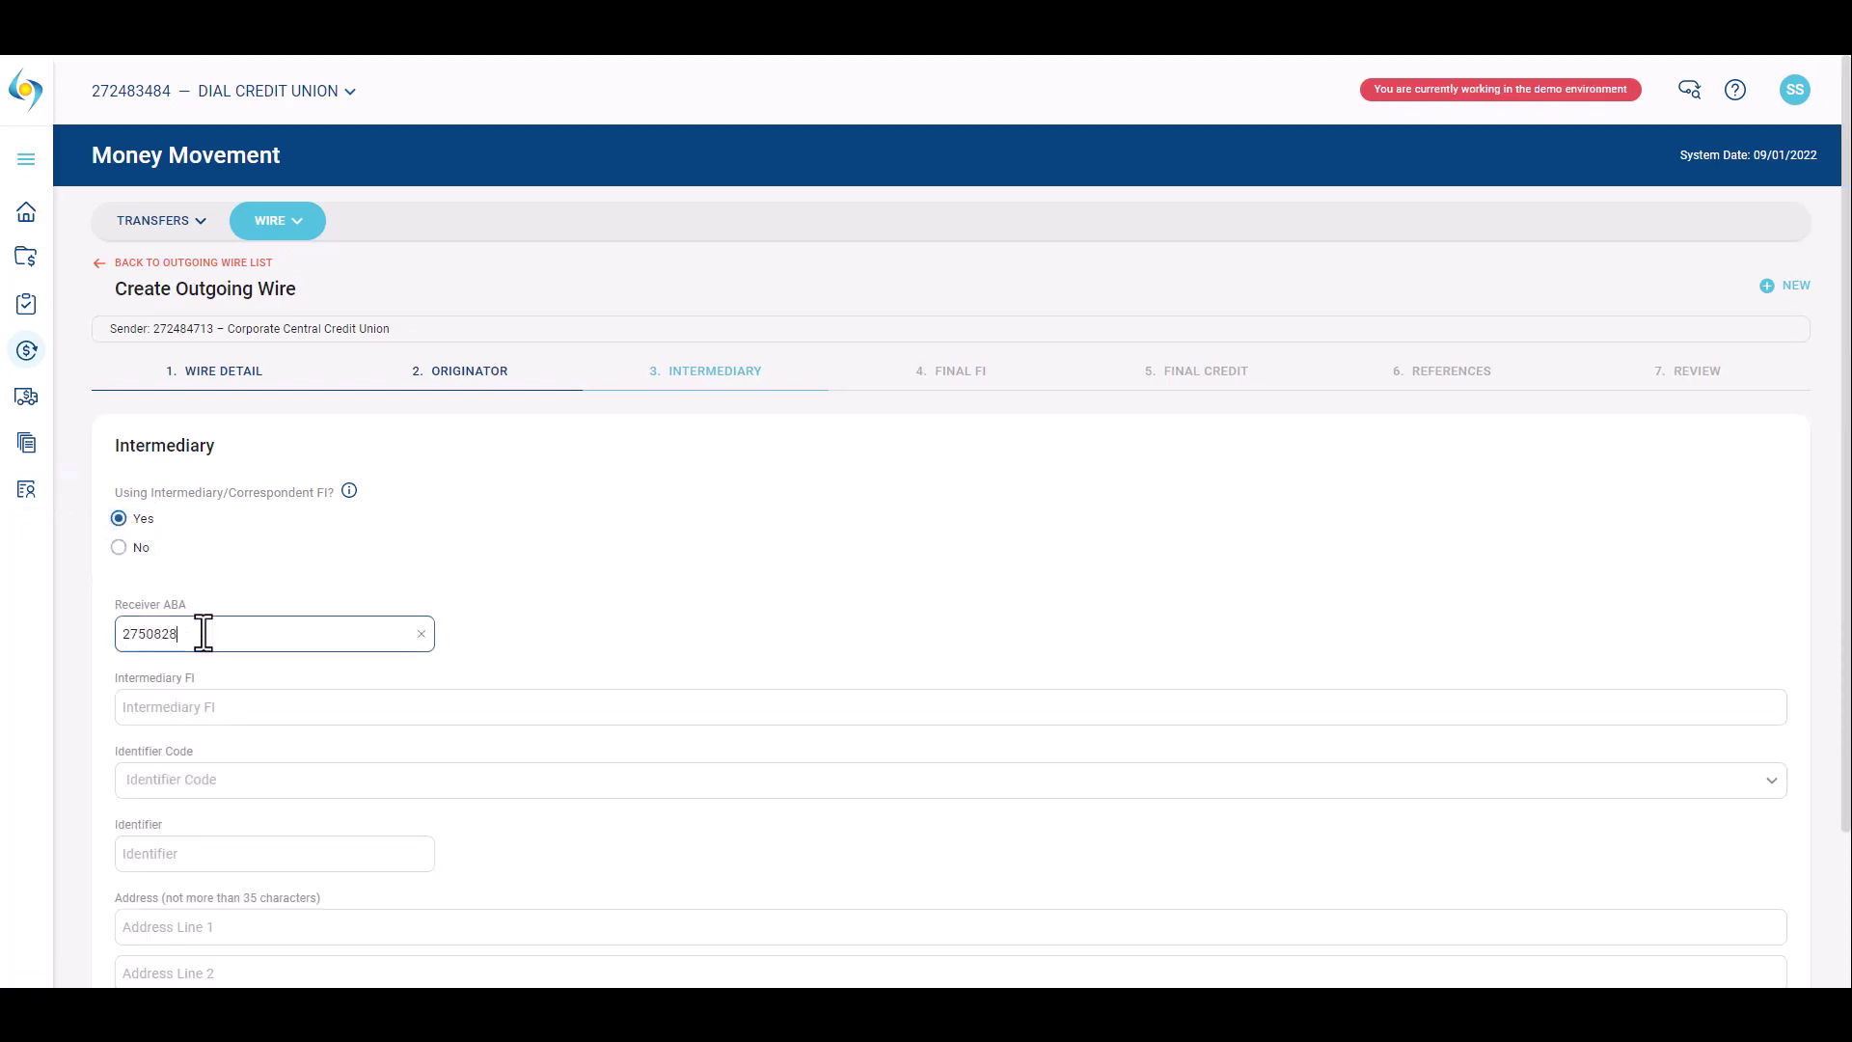
pyautogui.click(242, 708)
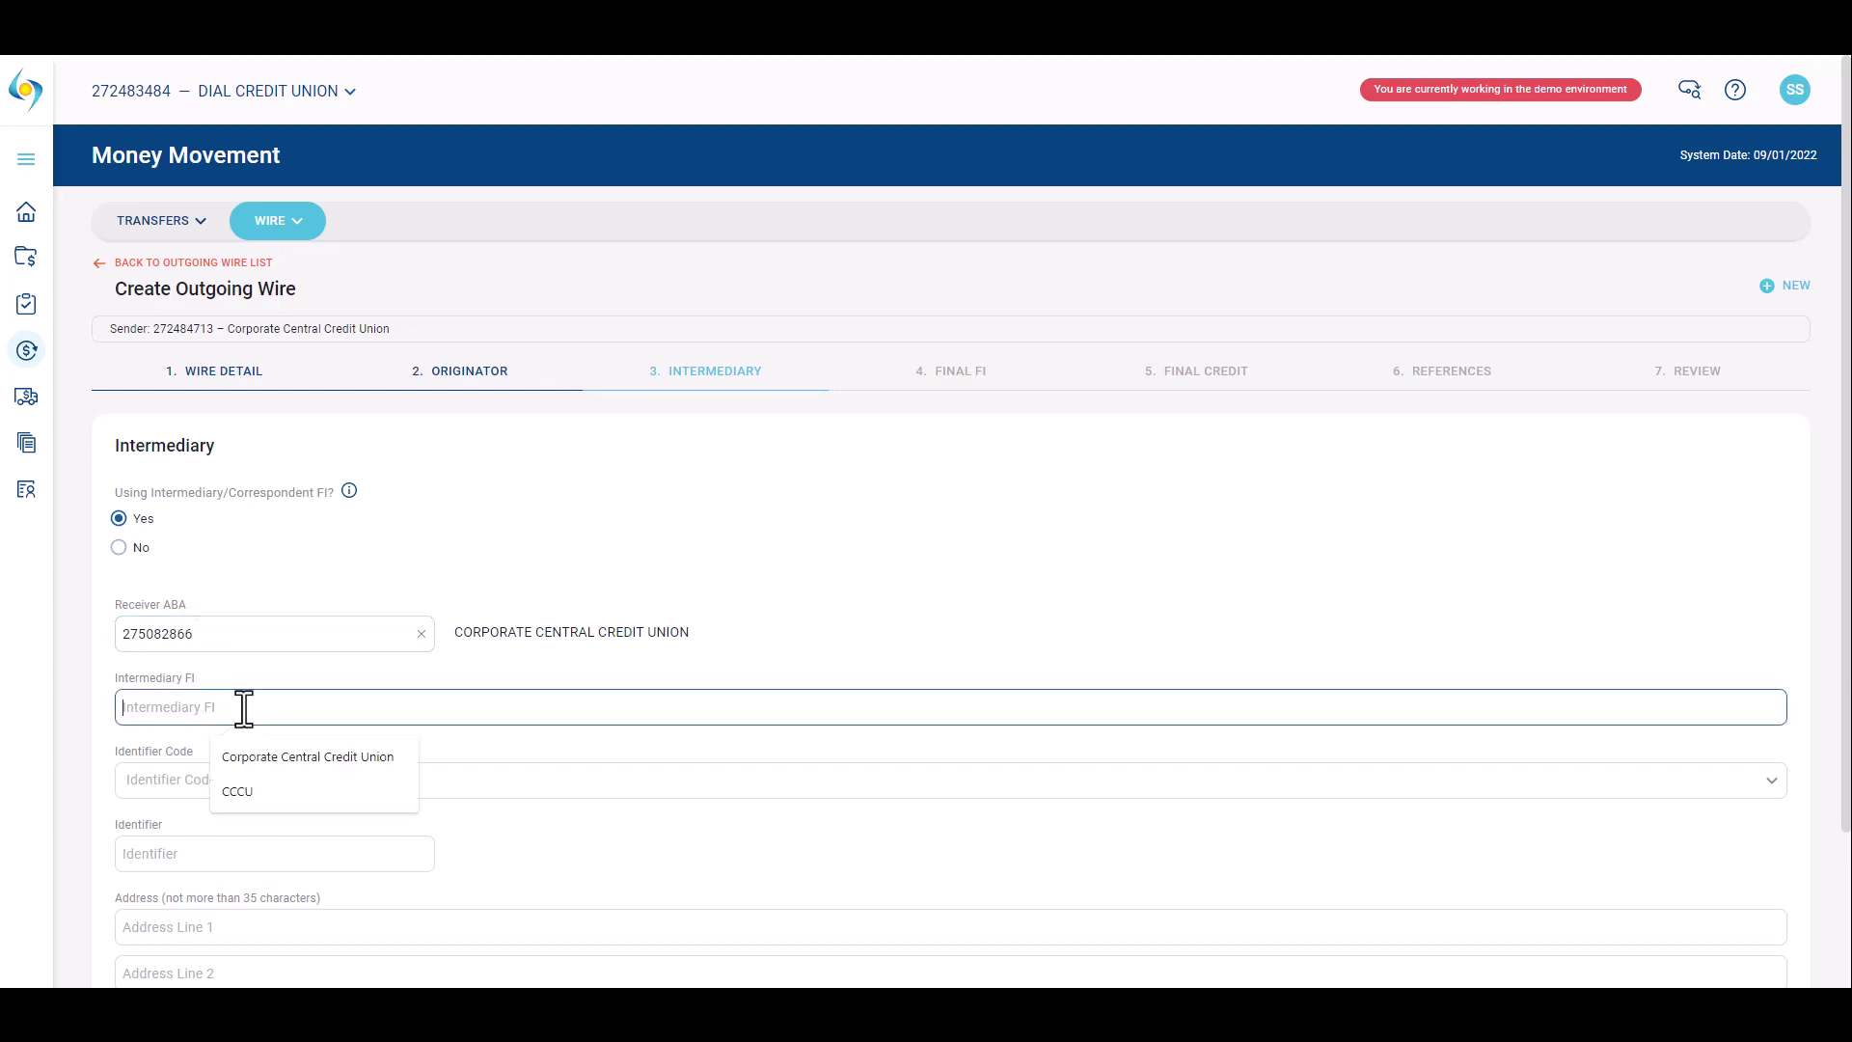
pyautogui.click(253, 752)
pyautogui.click(248, 779)
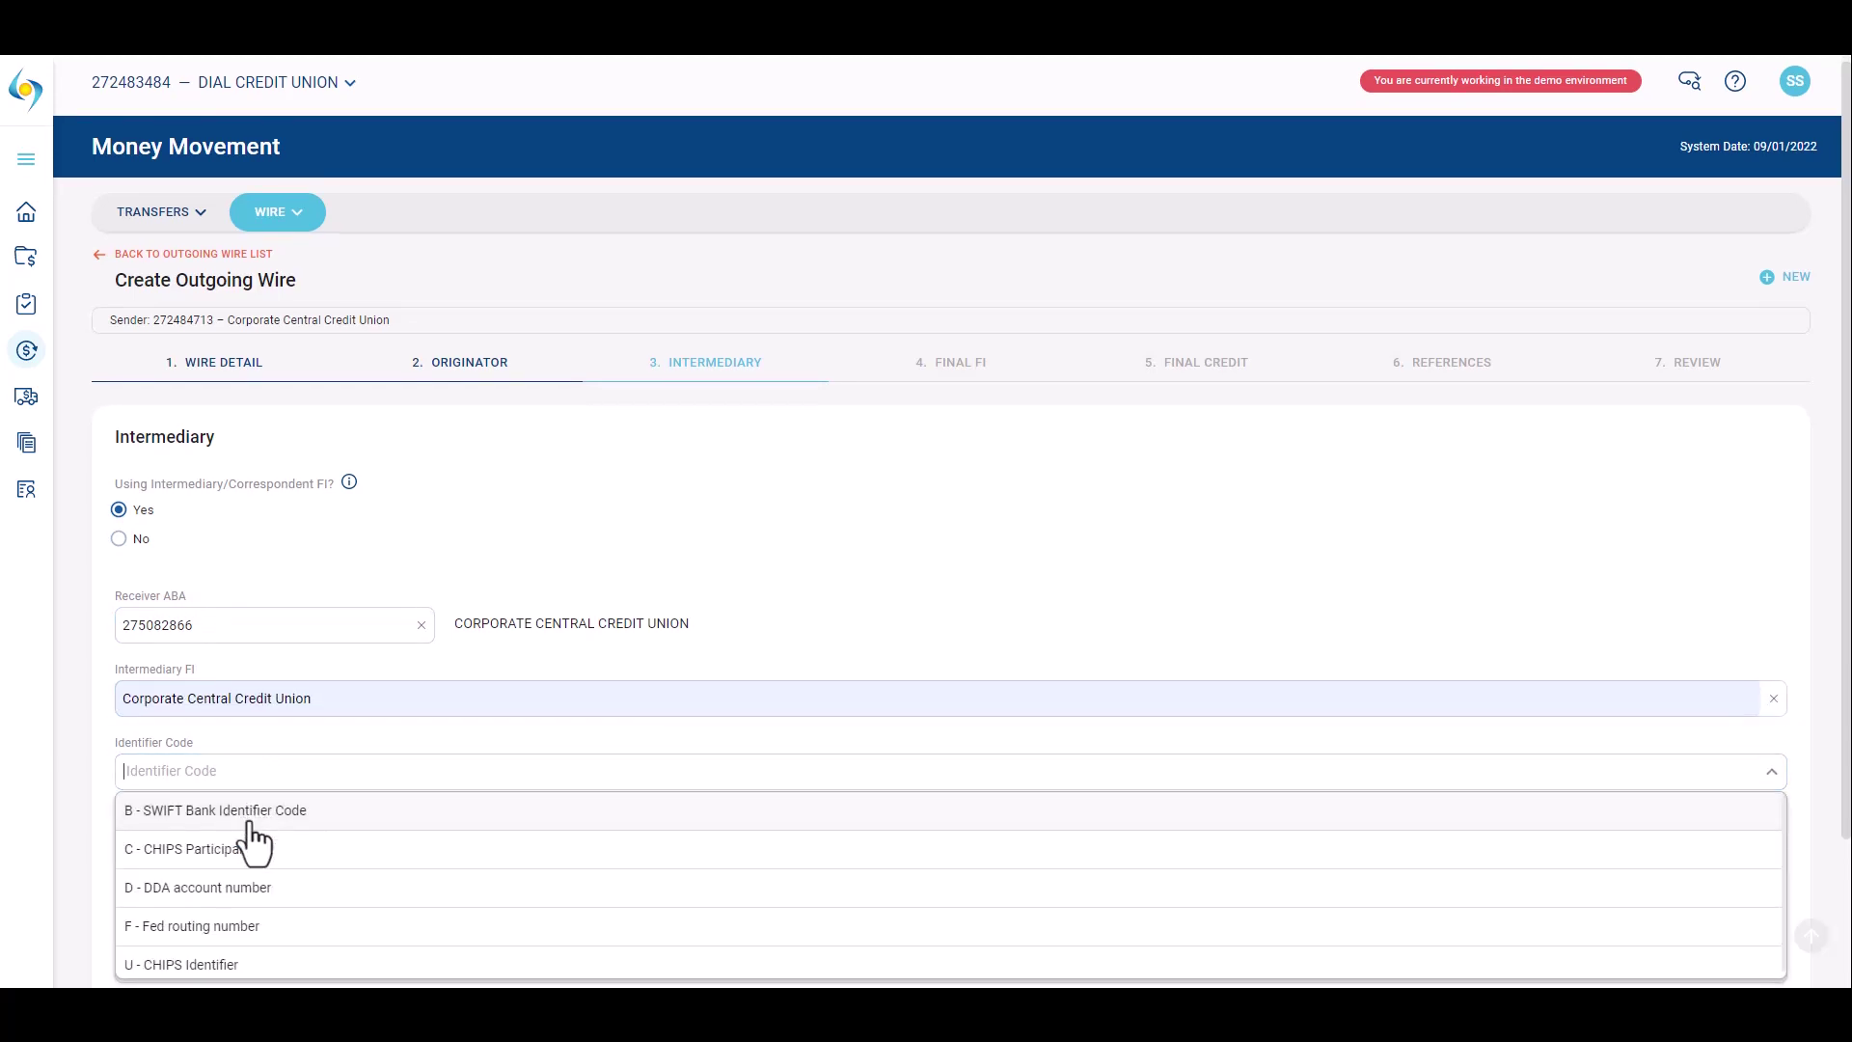
pyautogui.click(236, 927)
pyautogui.click(219, 846)
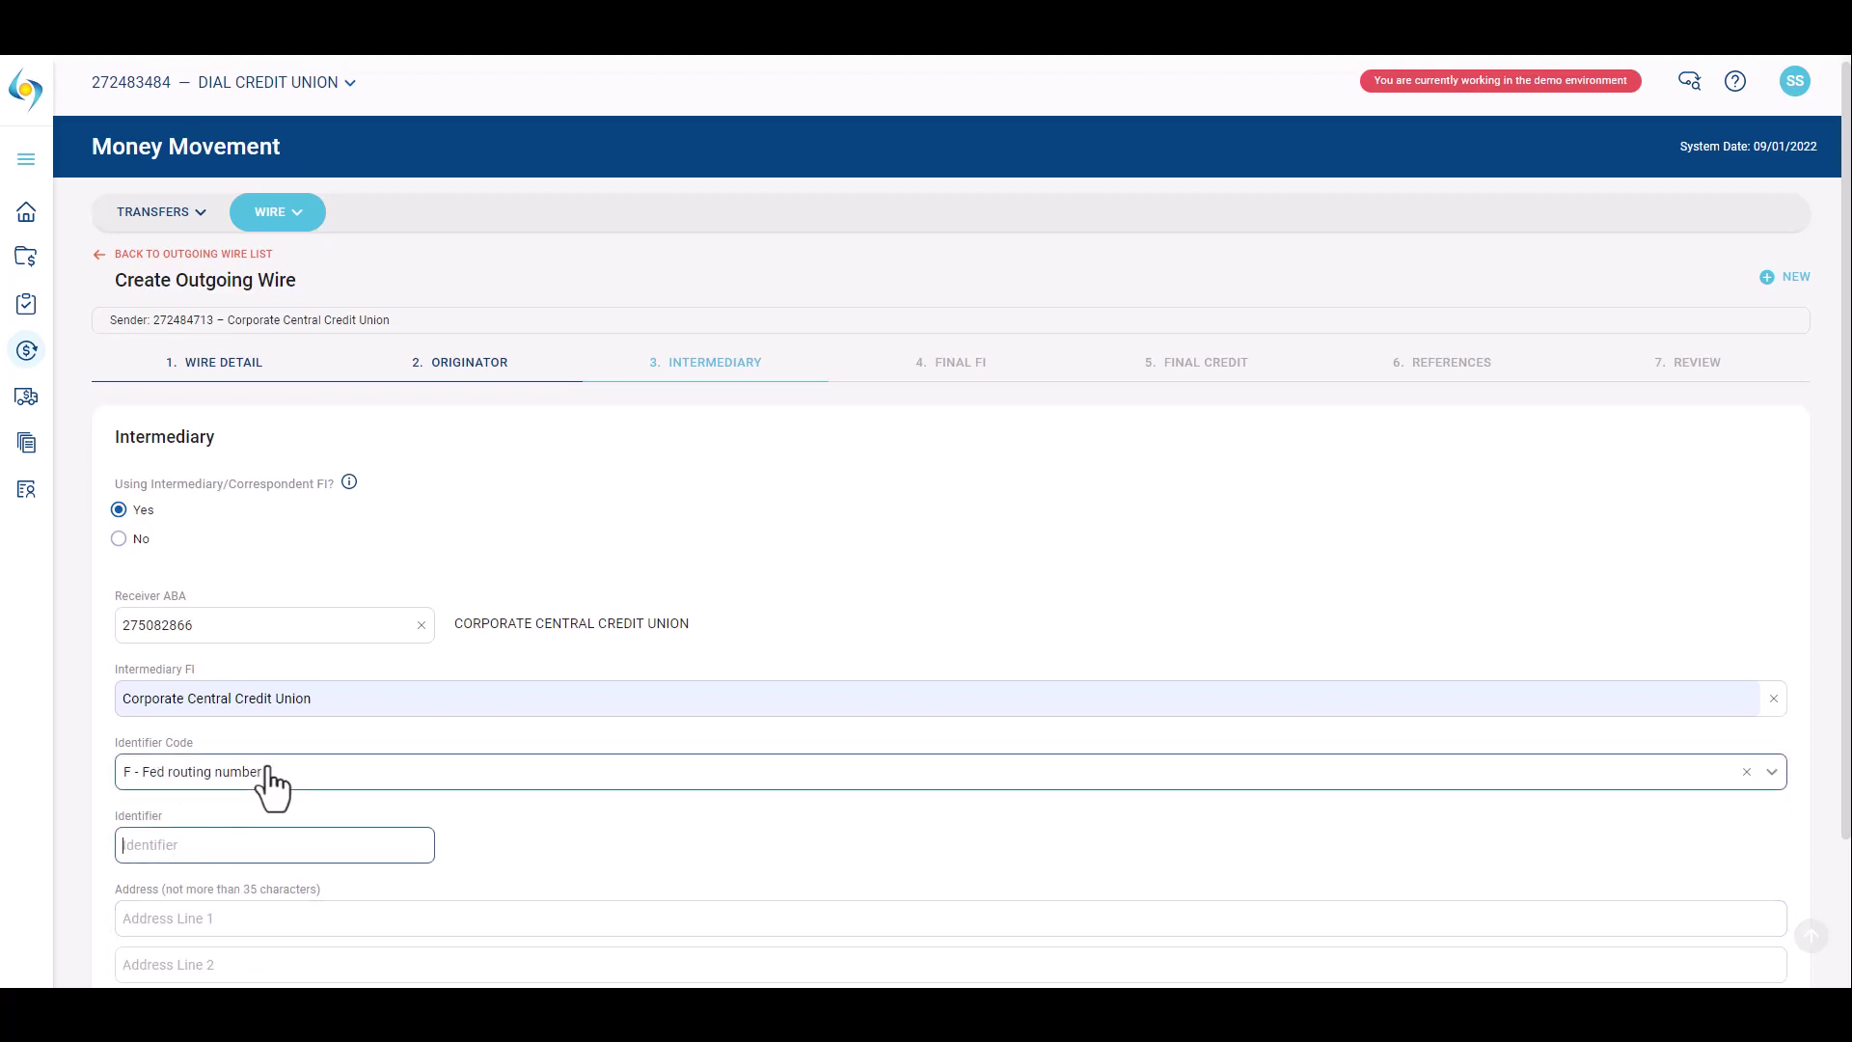
pyautogui.write('275082866')
pyautogui.scroll(-2, 743, 907)
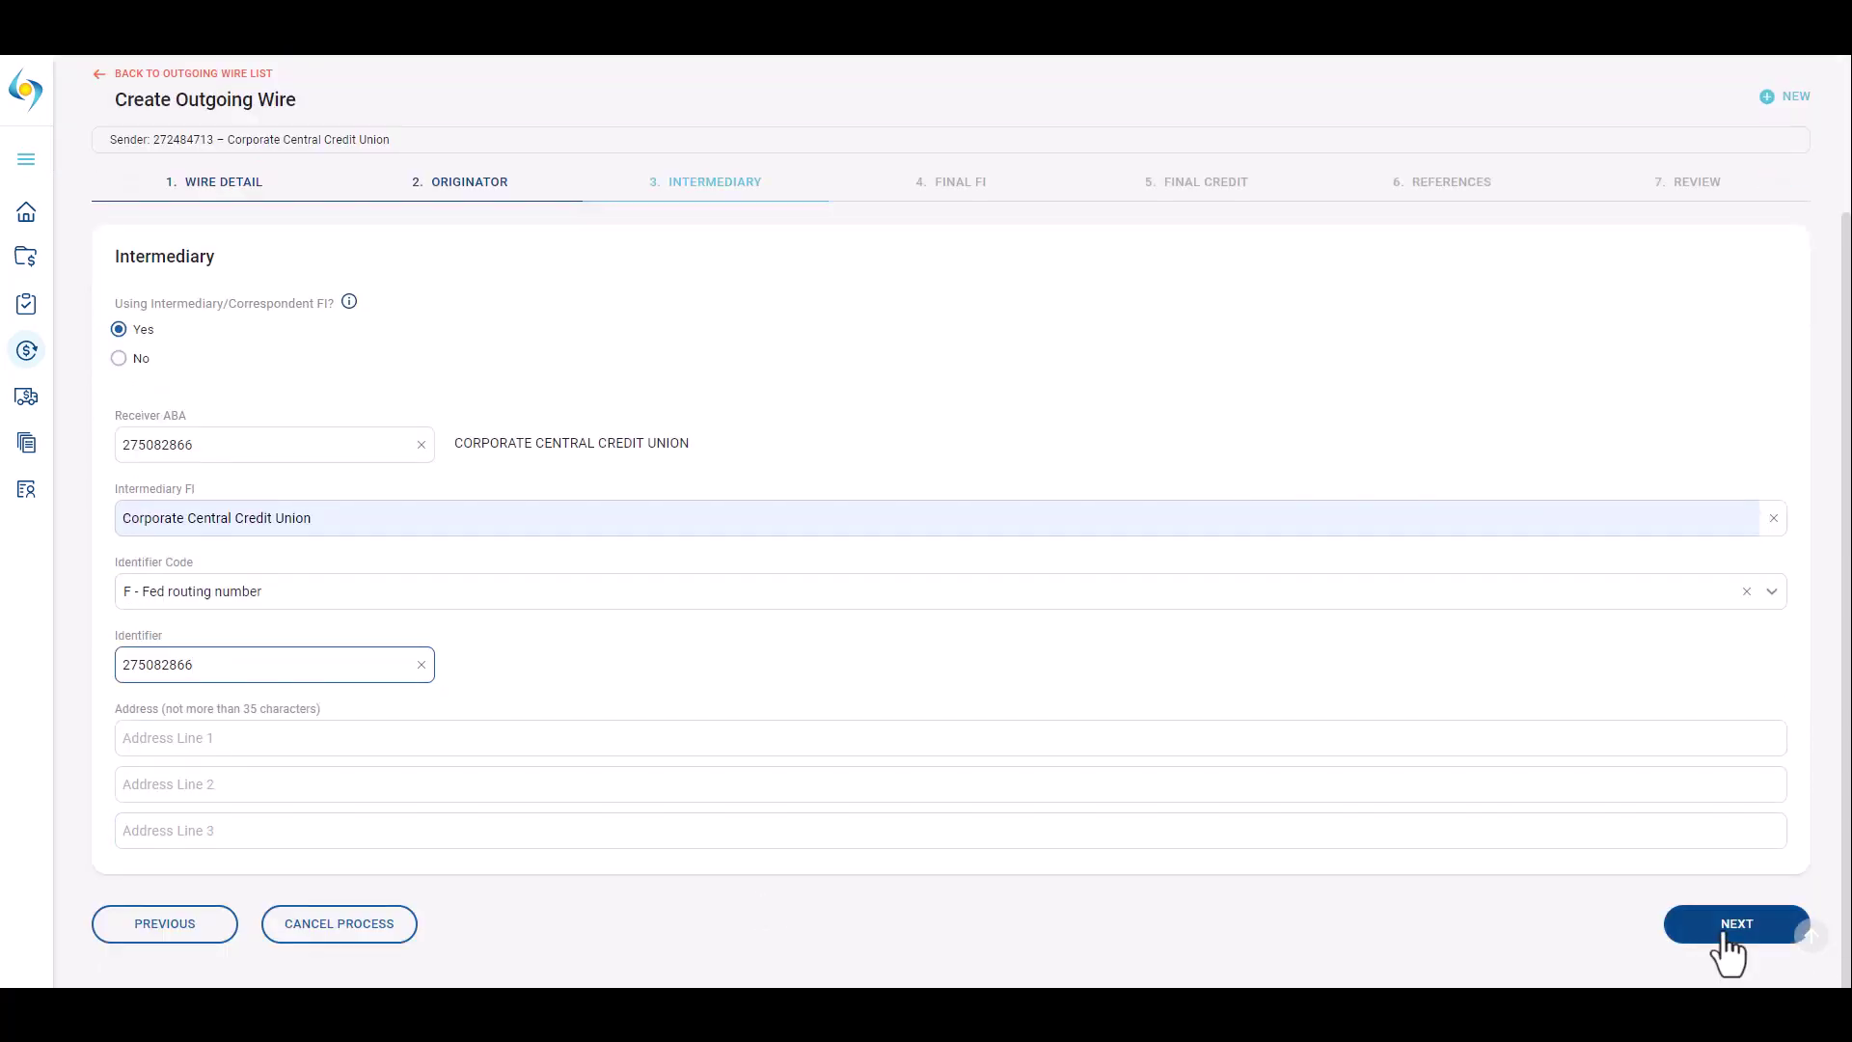
pyautogui.click(1721, 931)
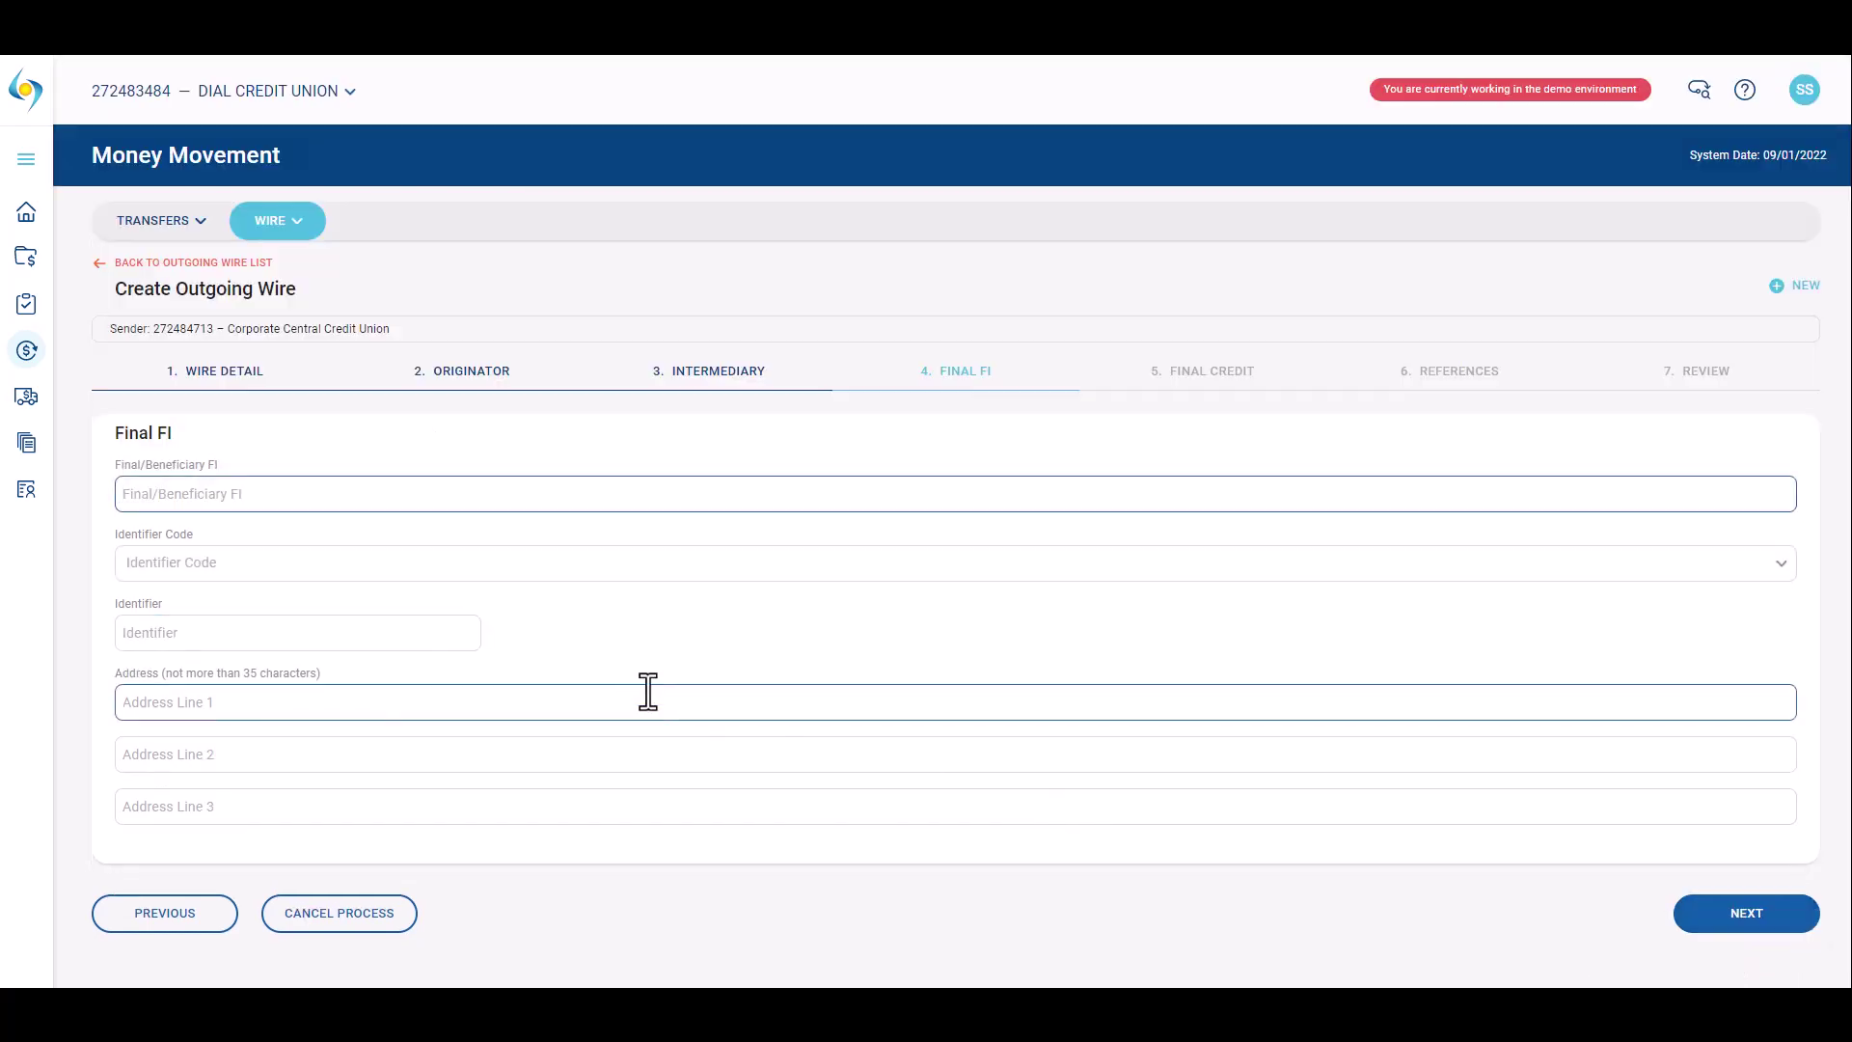
# Set ABC CU as beneficiary FI with a suggested D - DDA account identifier.
pyautogui.click(451, 493)
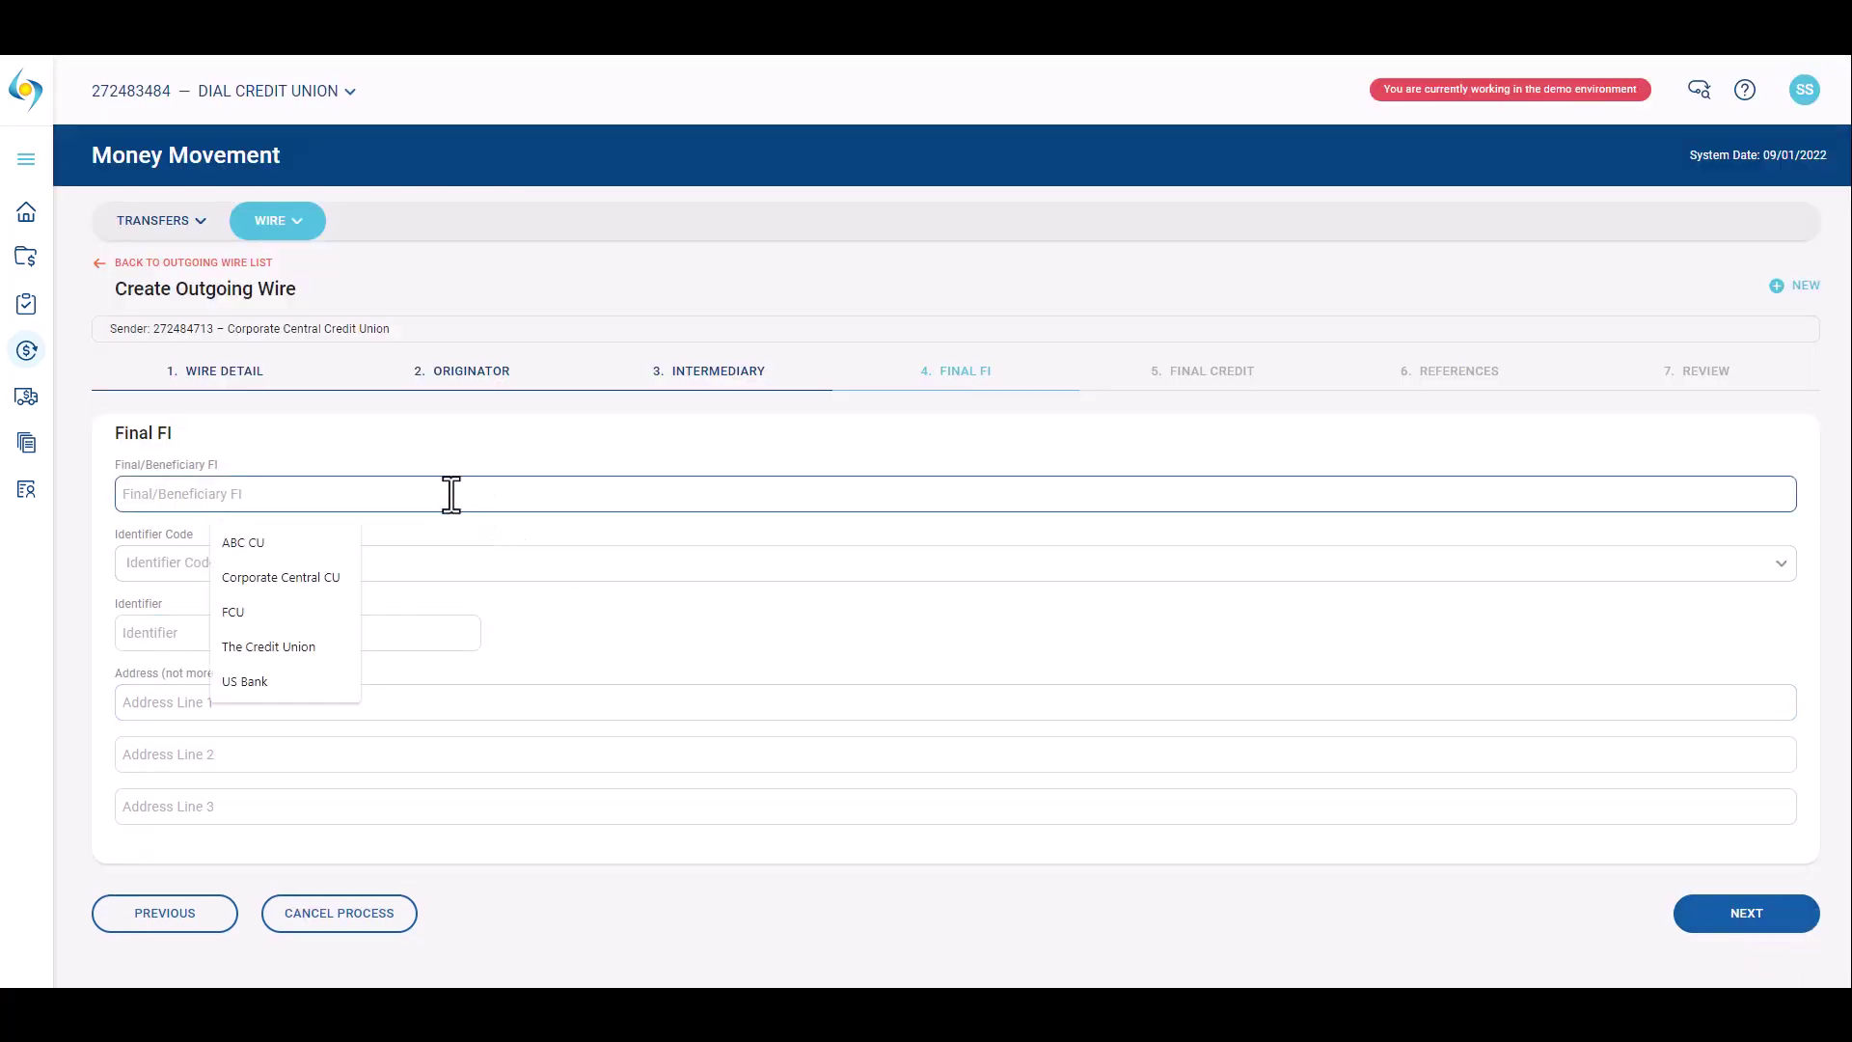
pyautogui.click(320, 548)
pyautogui.click(324, 573)
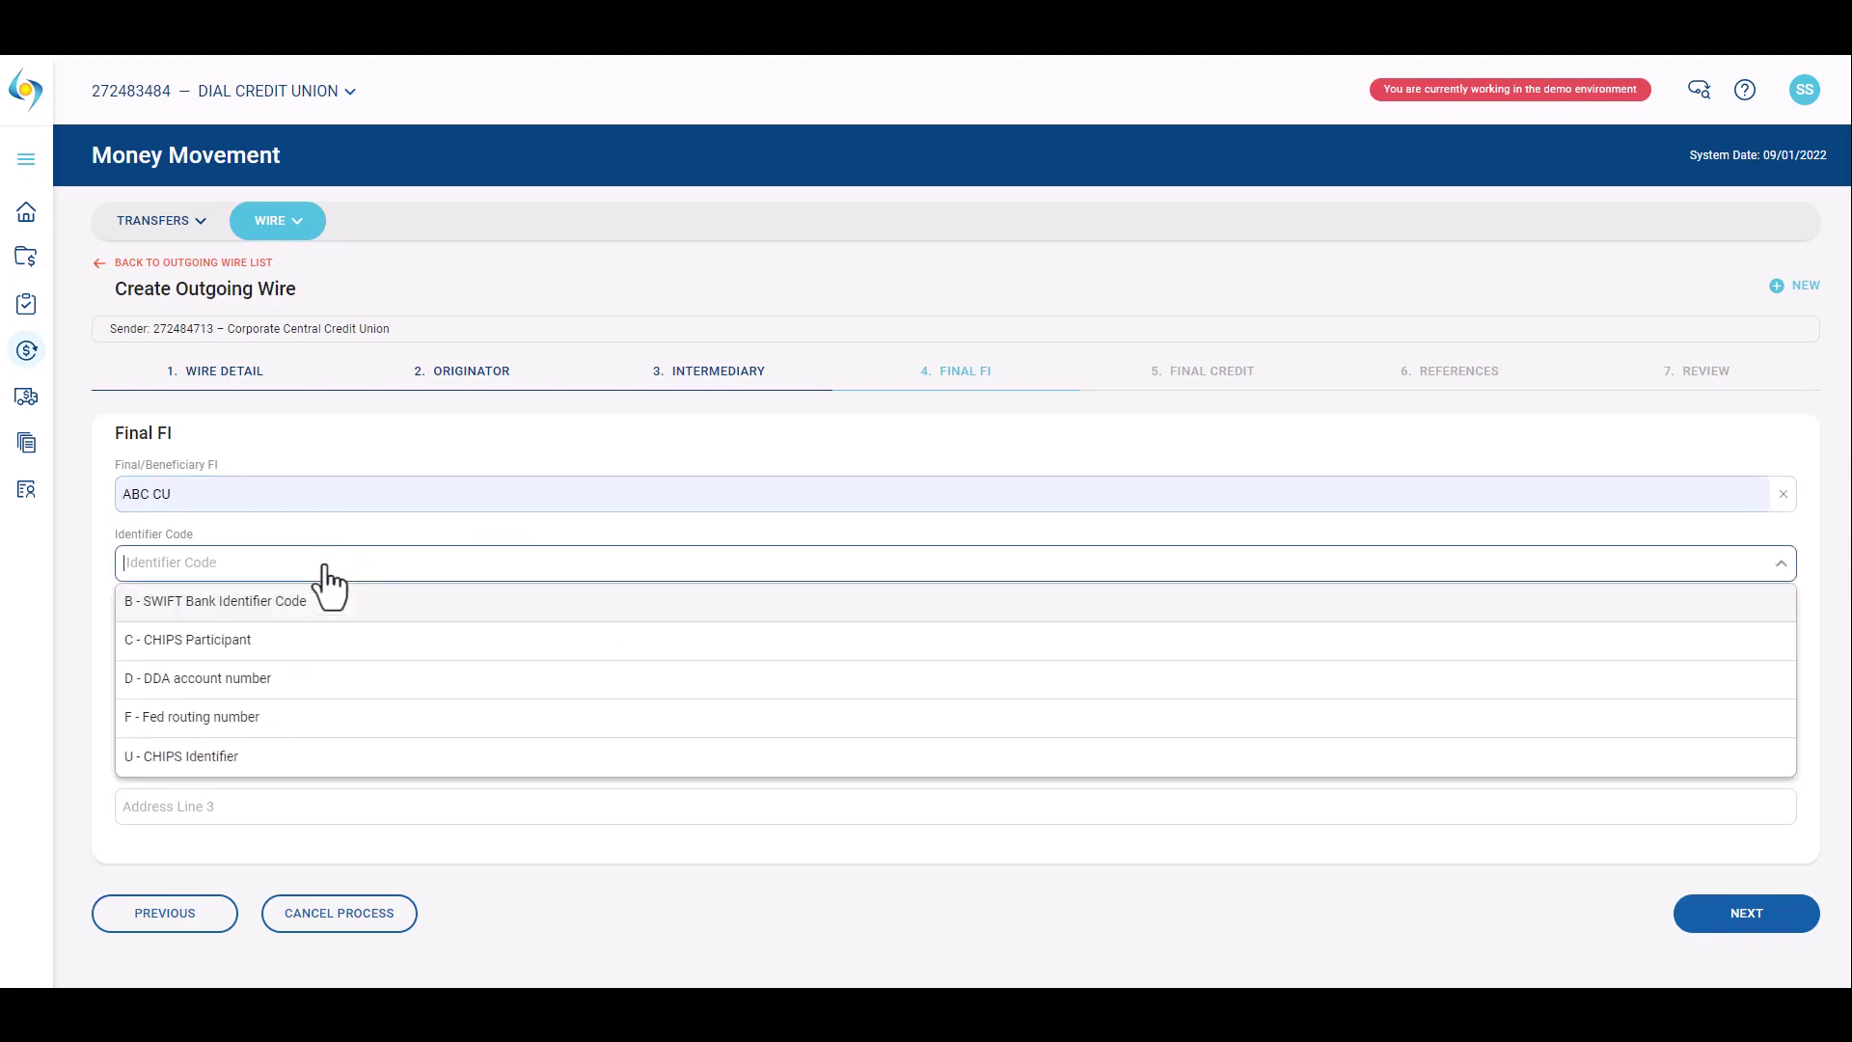
pyautogui.click(289, 680)
pyautogui.click(280, 635)
pyautogui.click(263, 681)
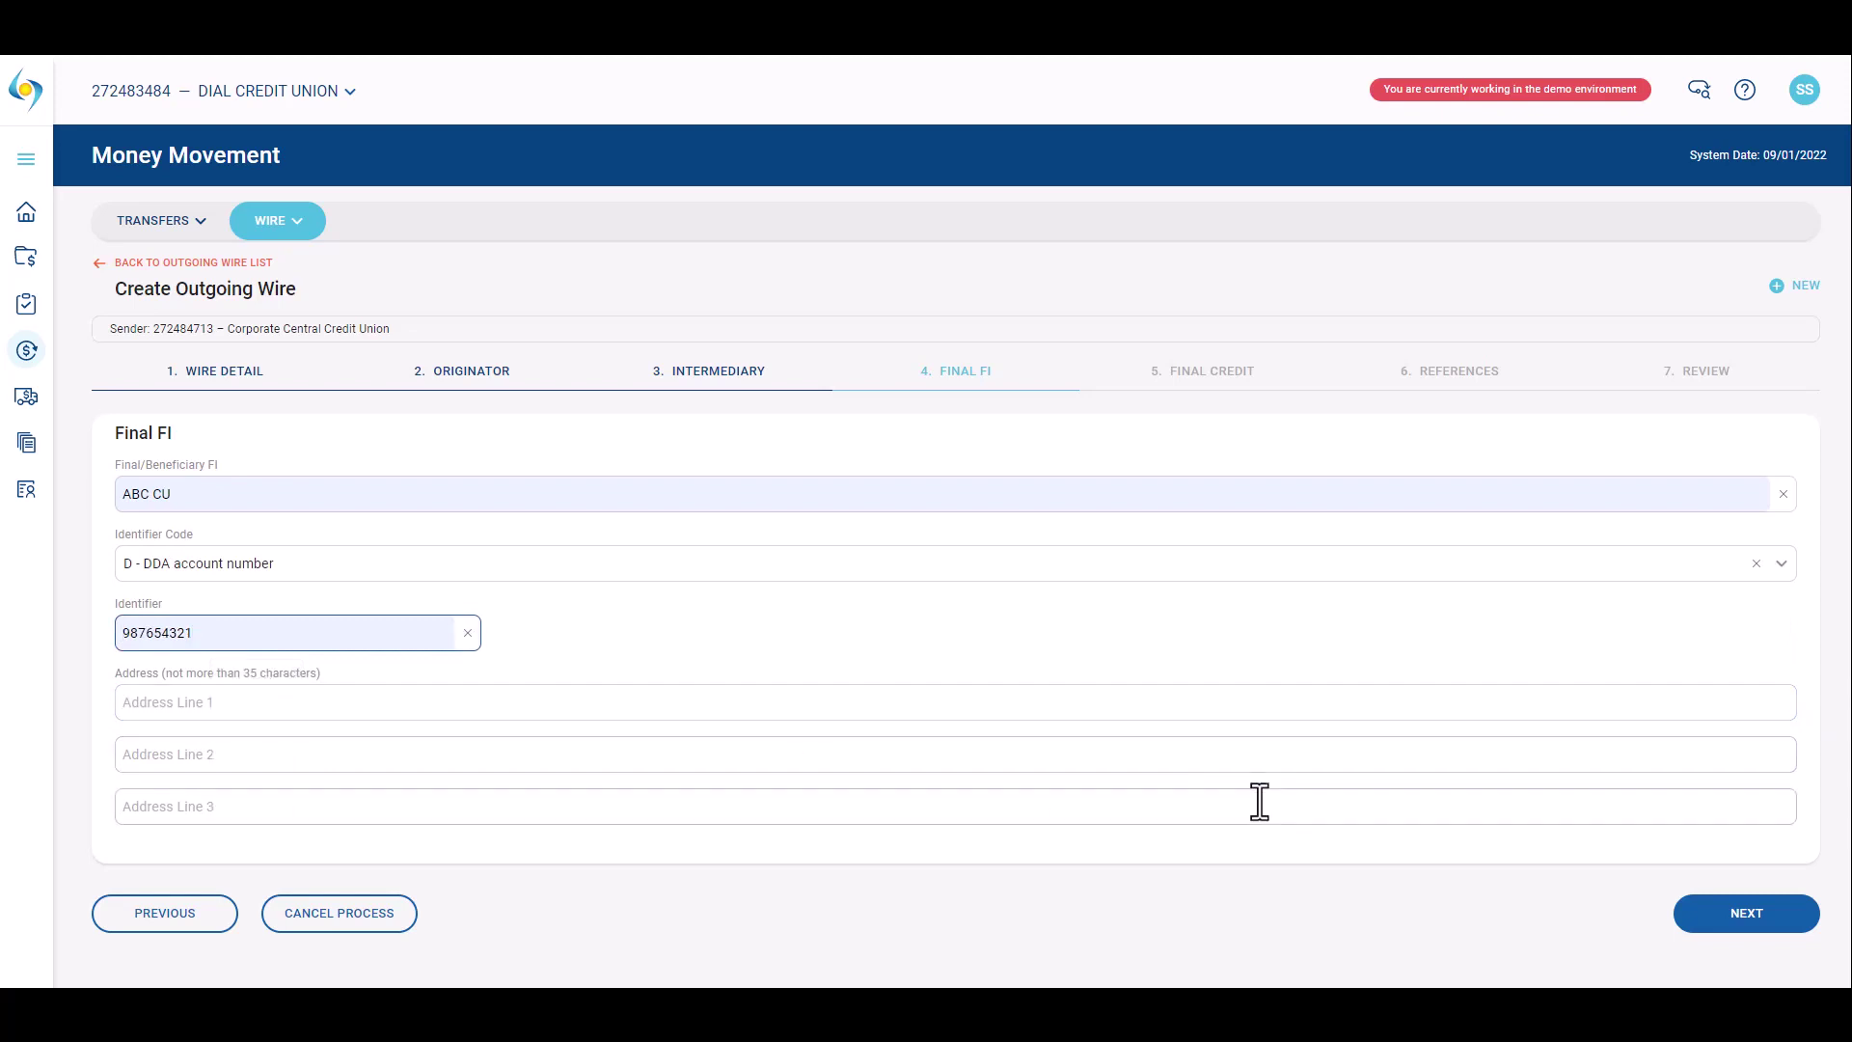
pyautogui.click(1757, 937)
# Set the final credit to The Beneficiary with a D - DDA account number identifier.
pyautogui.click(1700, 906)
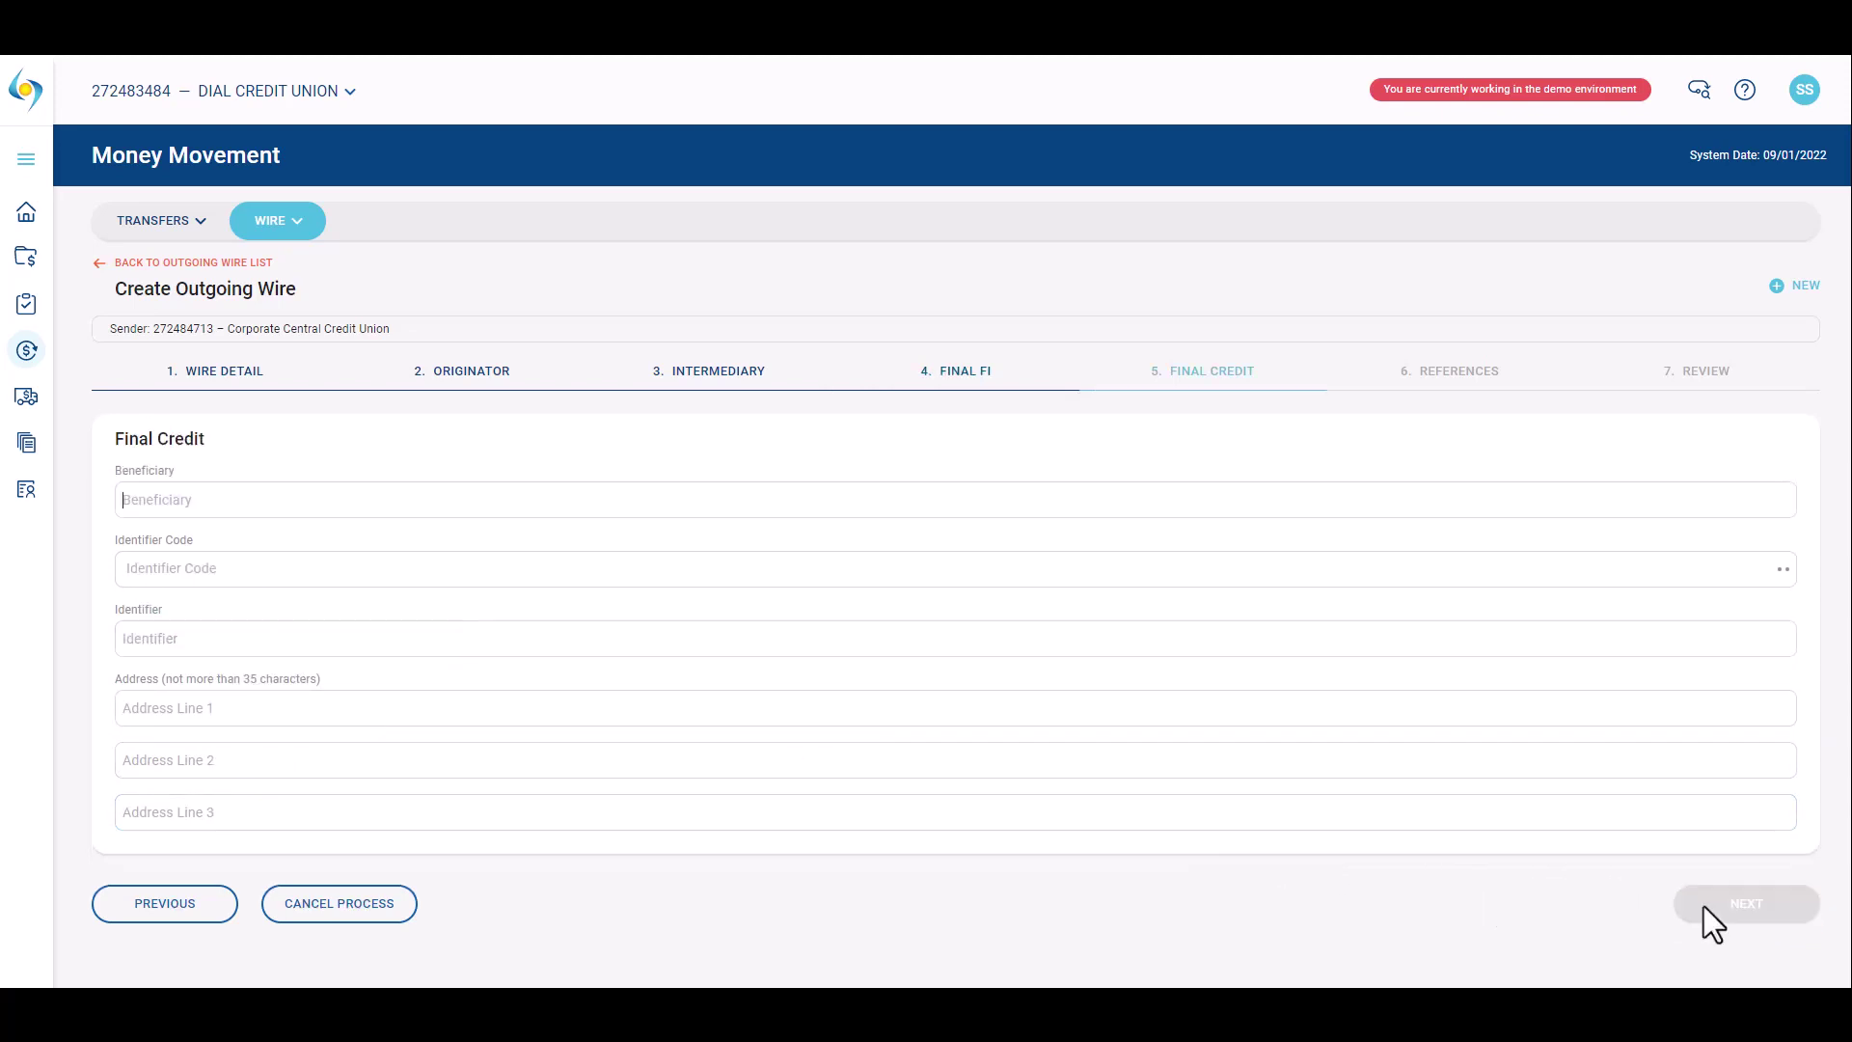
pyautogui.click(357, 502)
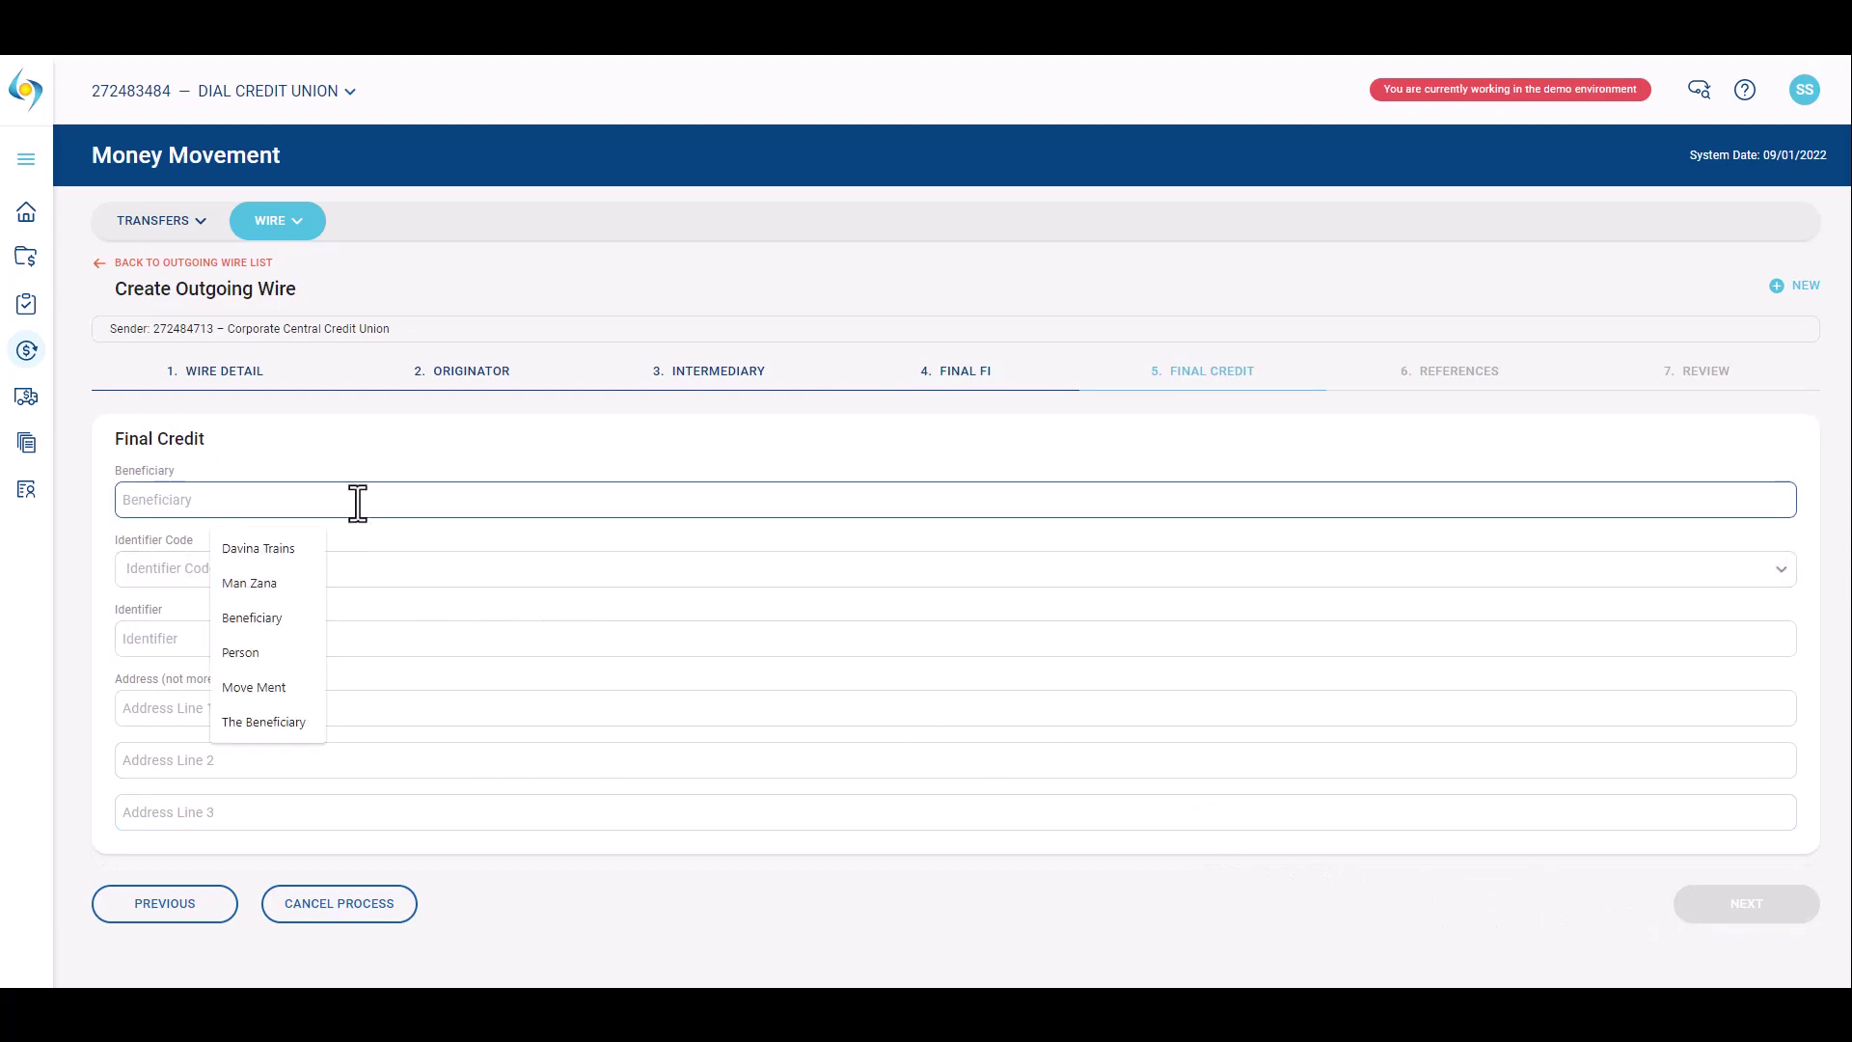
pyautogui.click(276, 723)
pyautogui.click(241, 574)
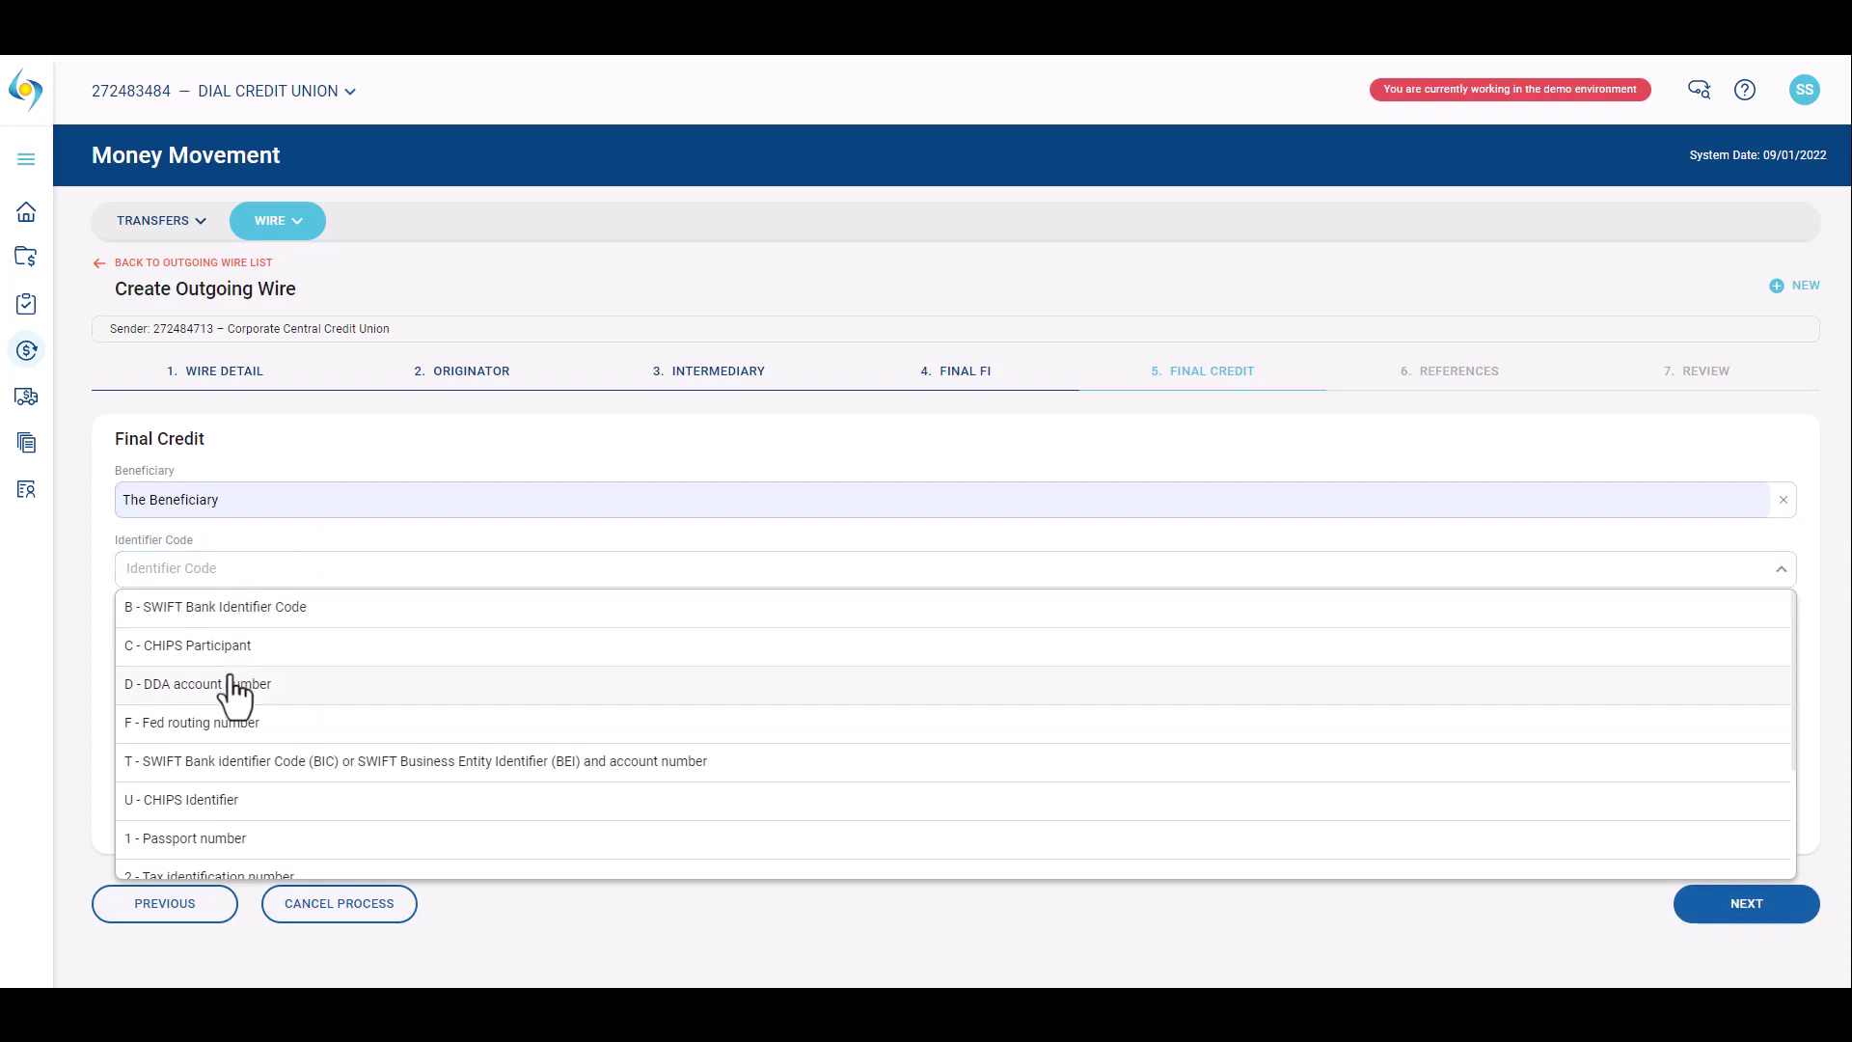
pyautogui.click(236, 680)
pyautogui.click(235, 641)
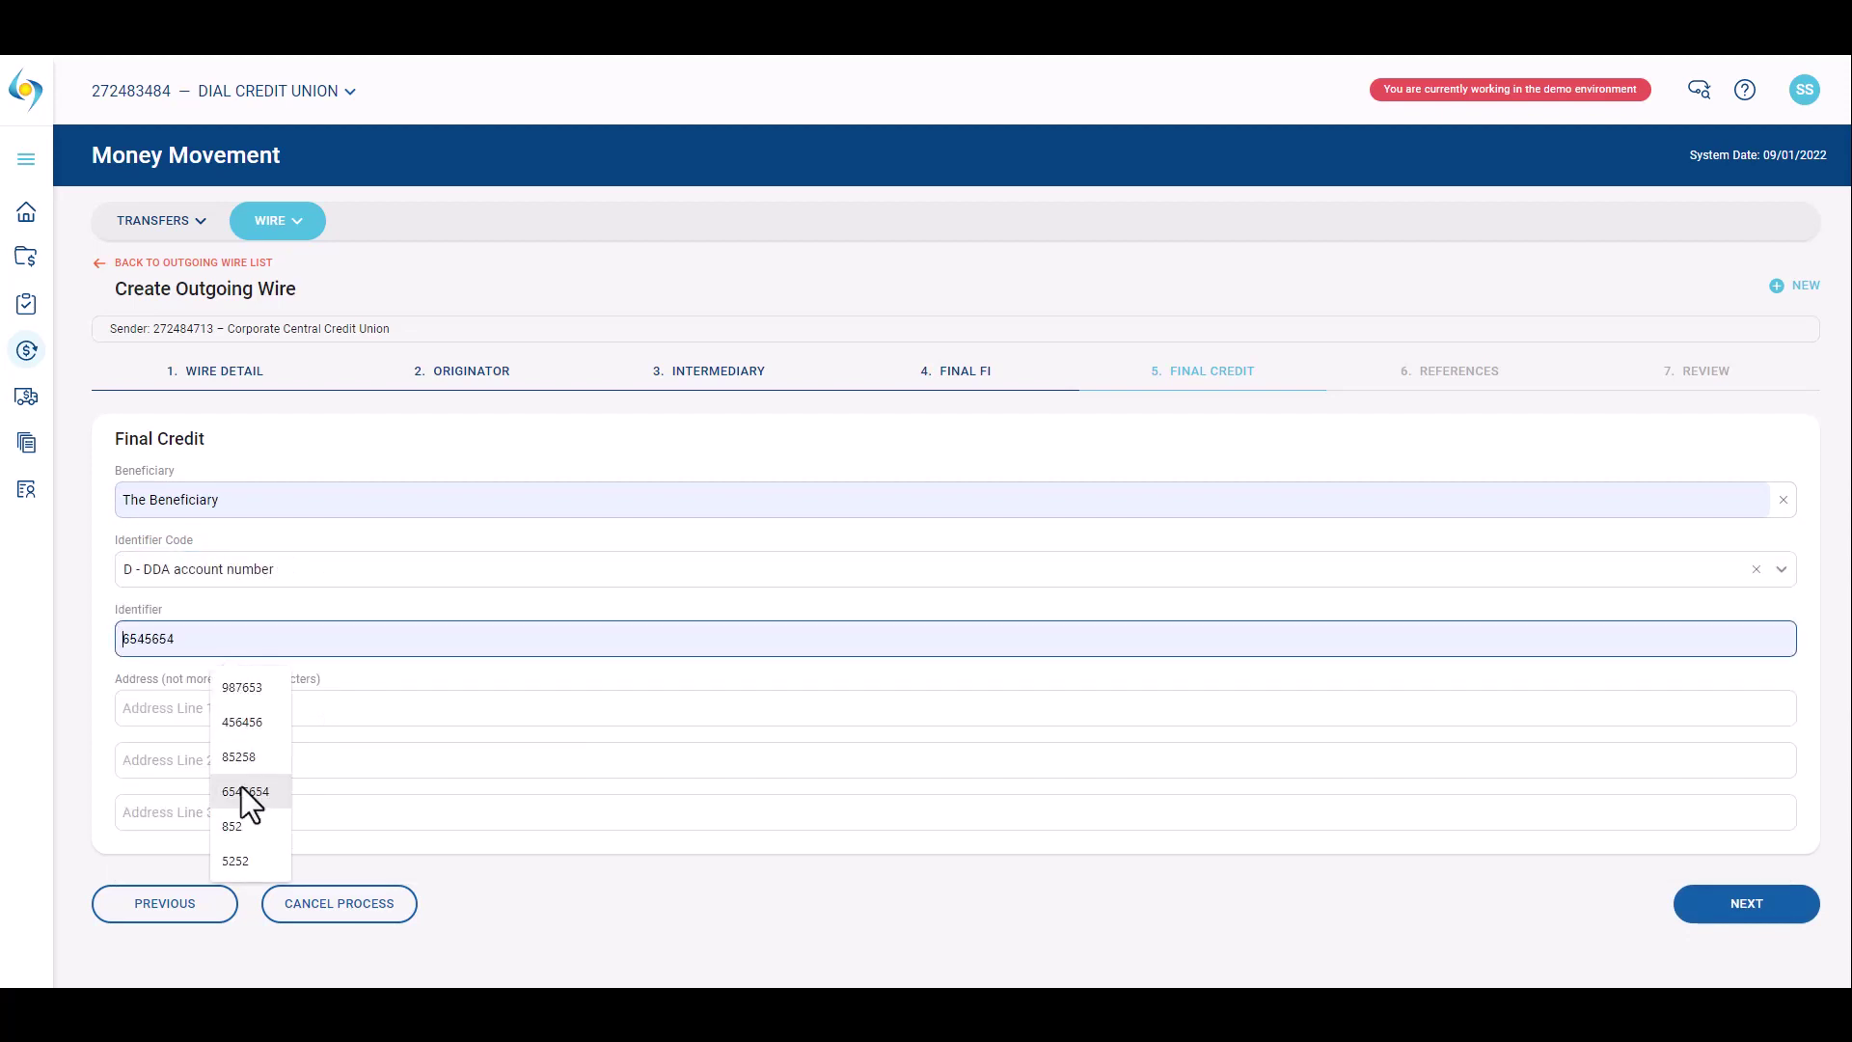
pyautogui.click(282, 783)
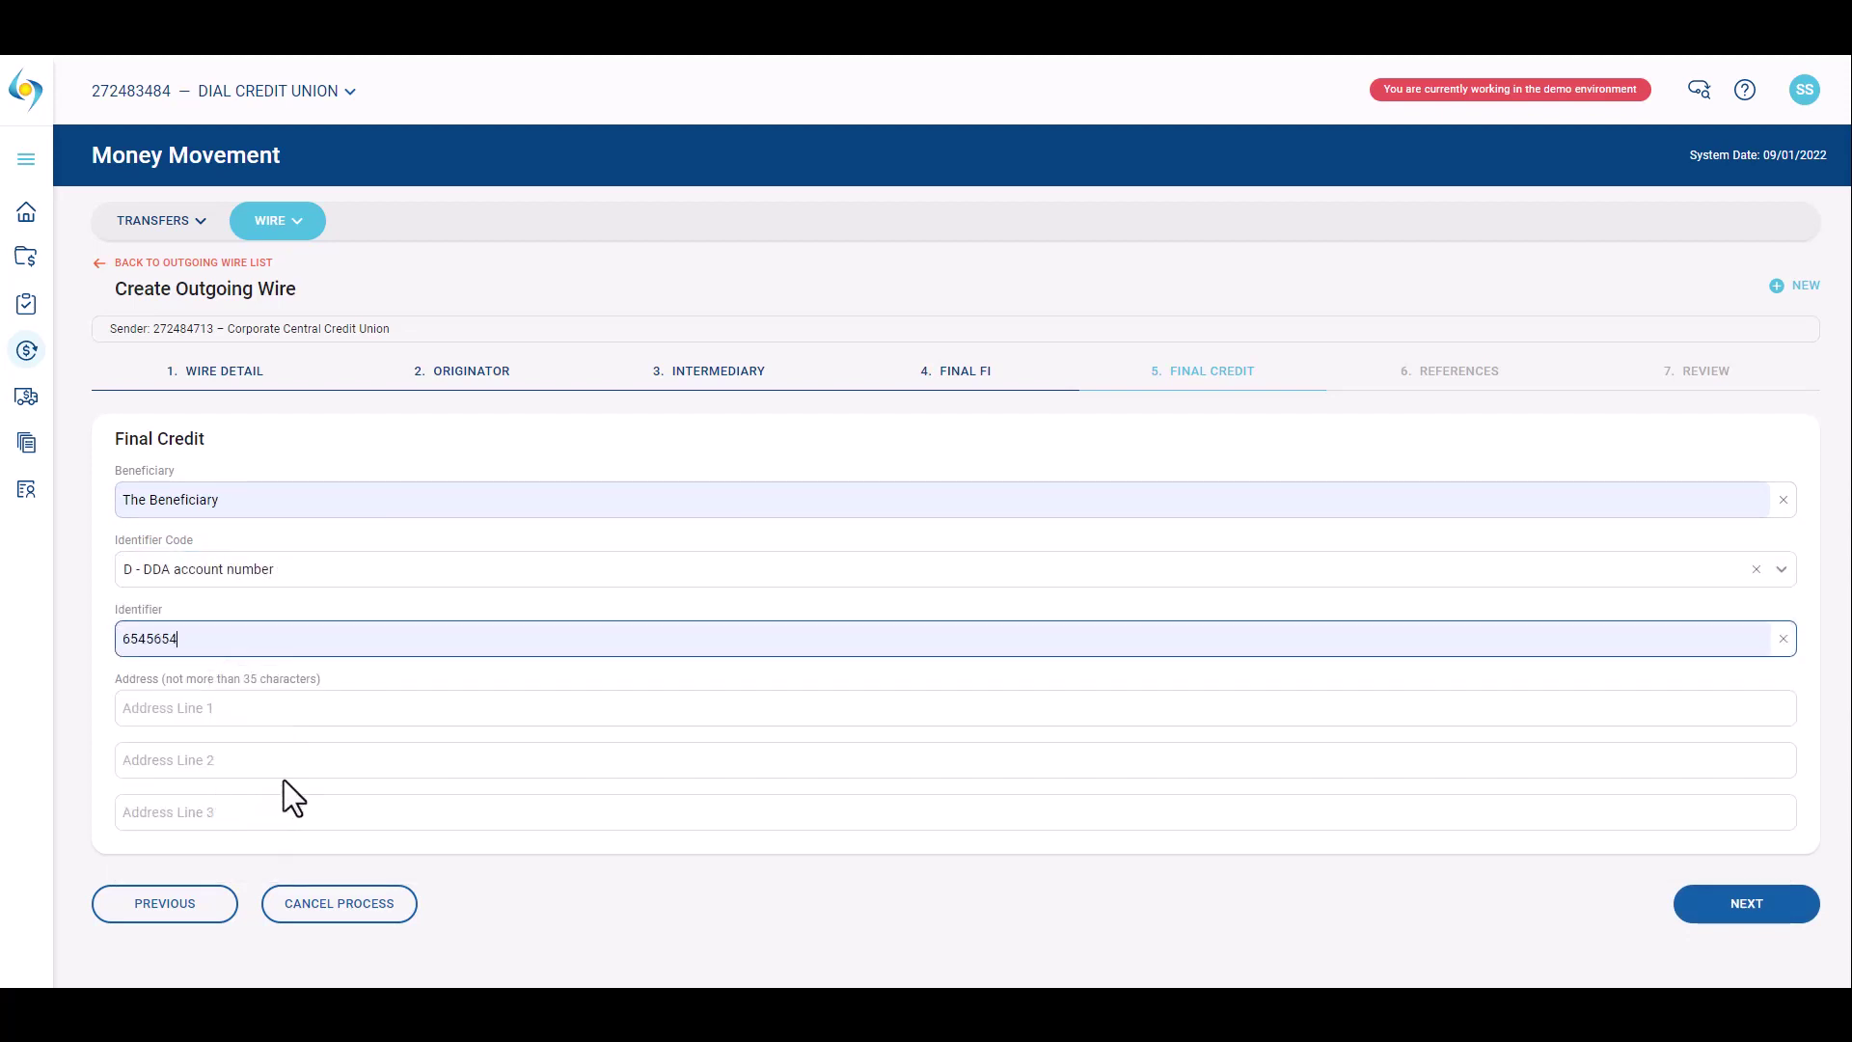
# Add the originator-to-beneficiary note 'More wire info'.
pyautogui.click(1745, 916)
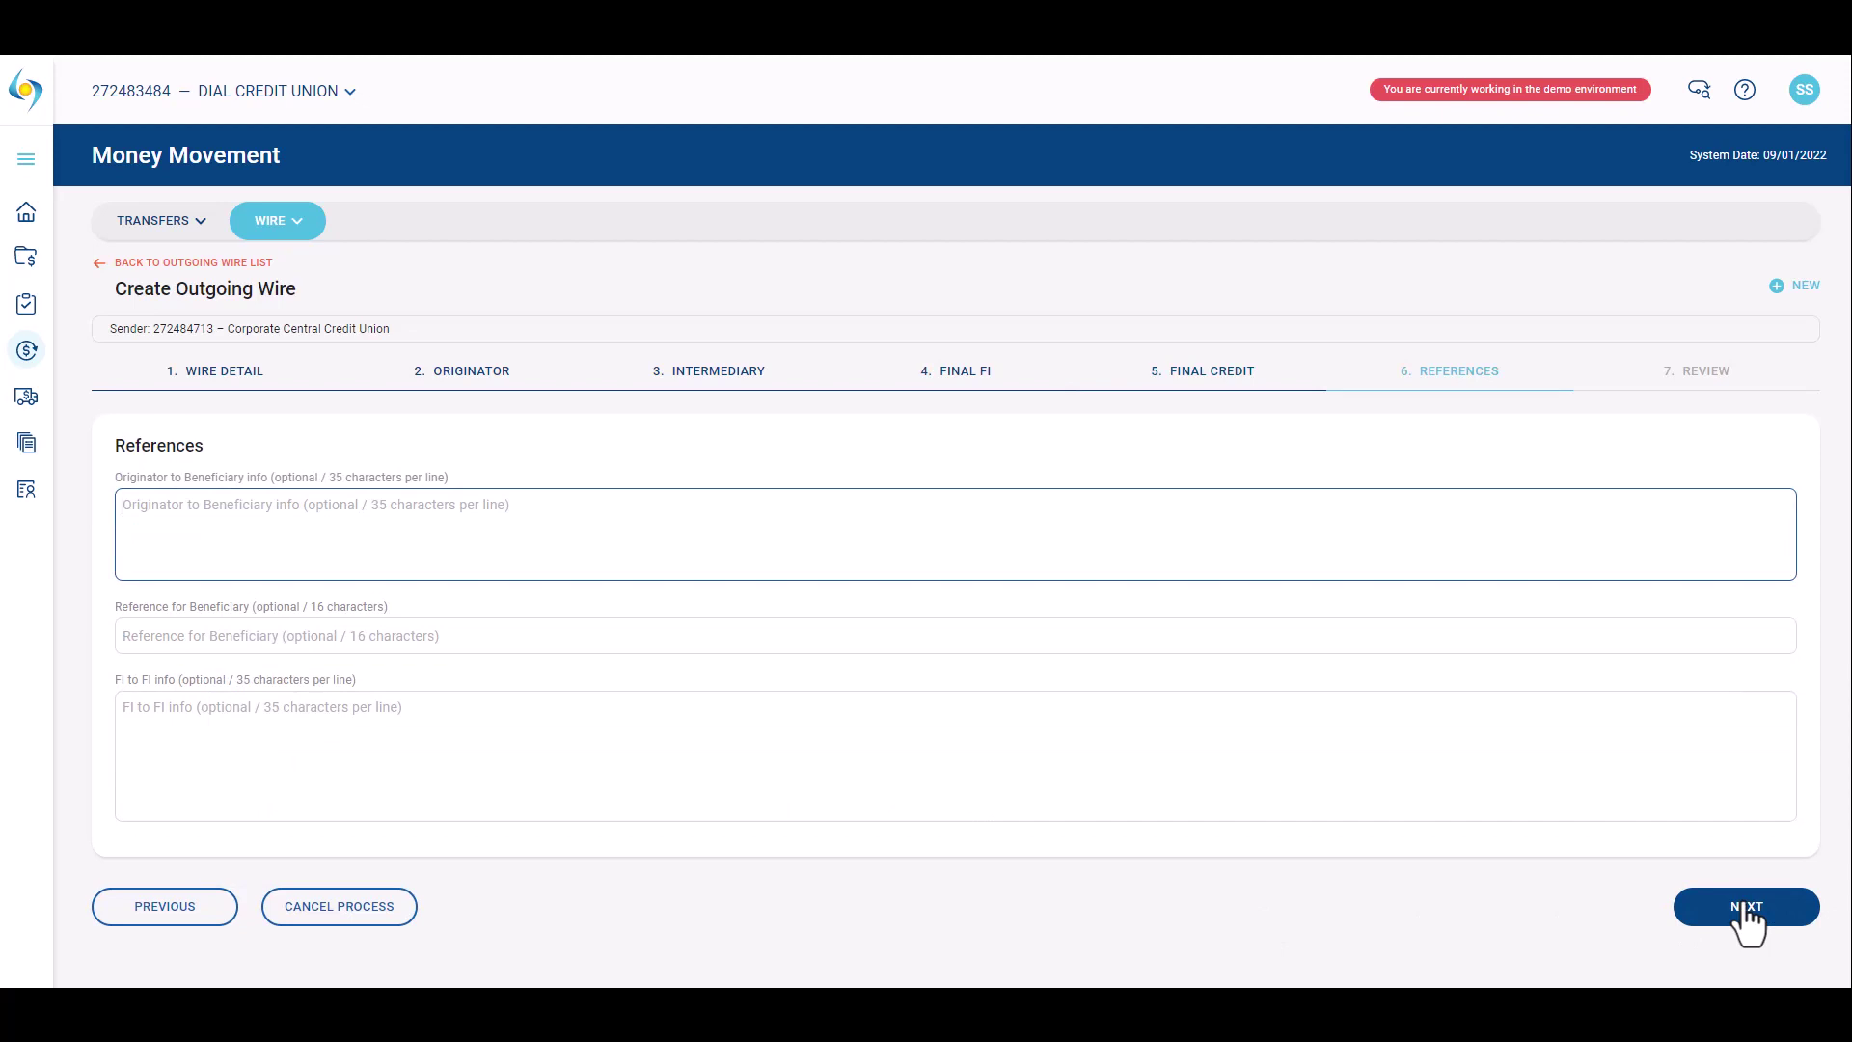
pyautogui.write('More wire info')
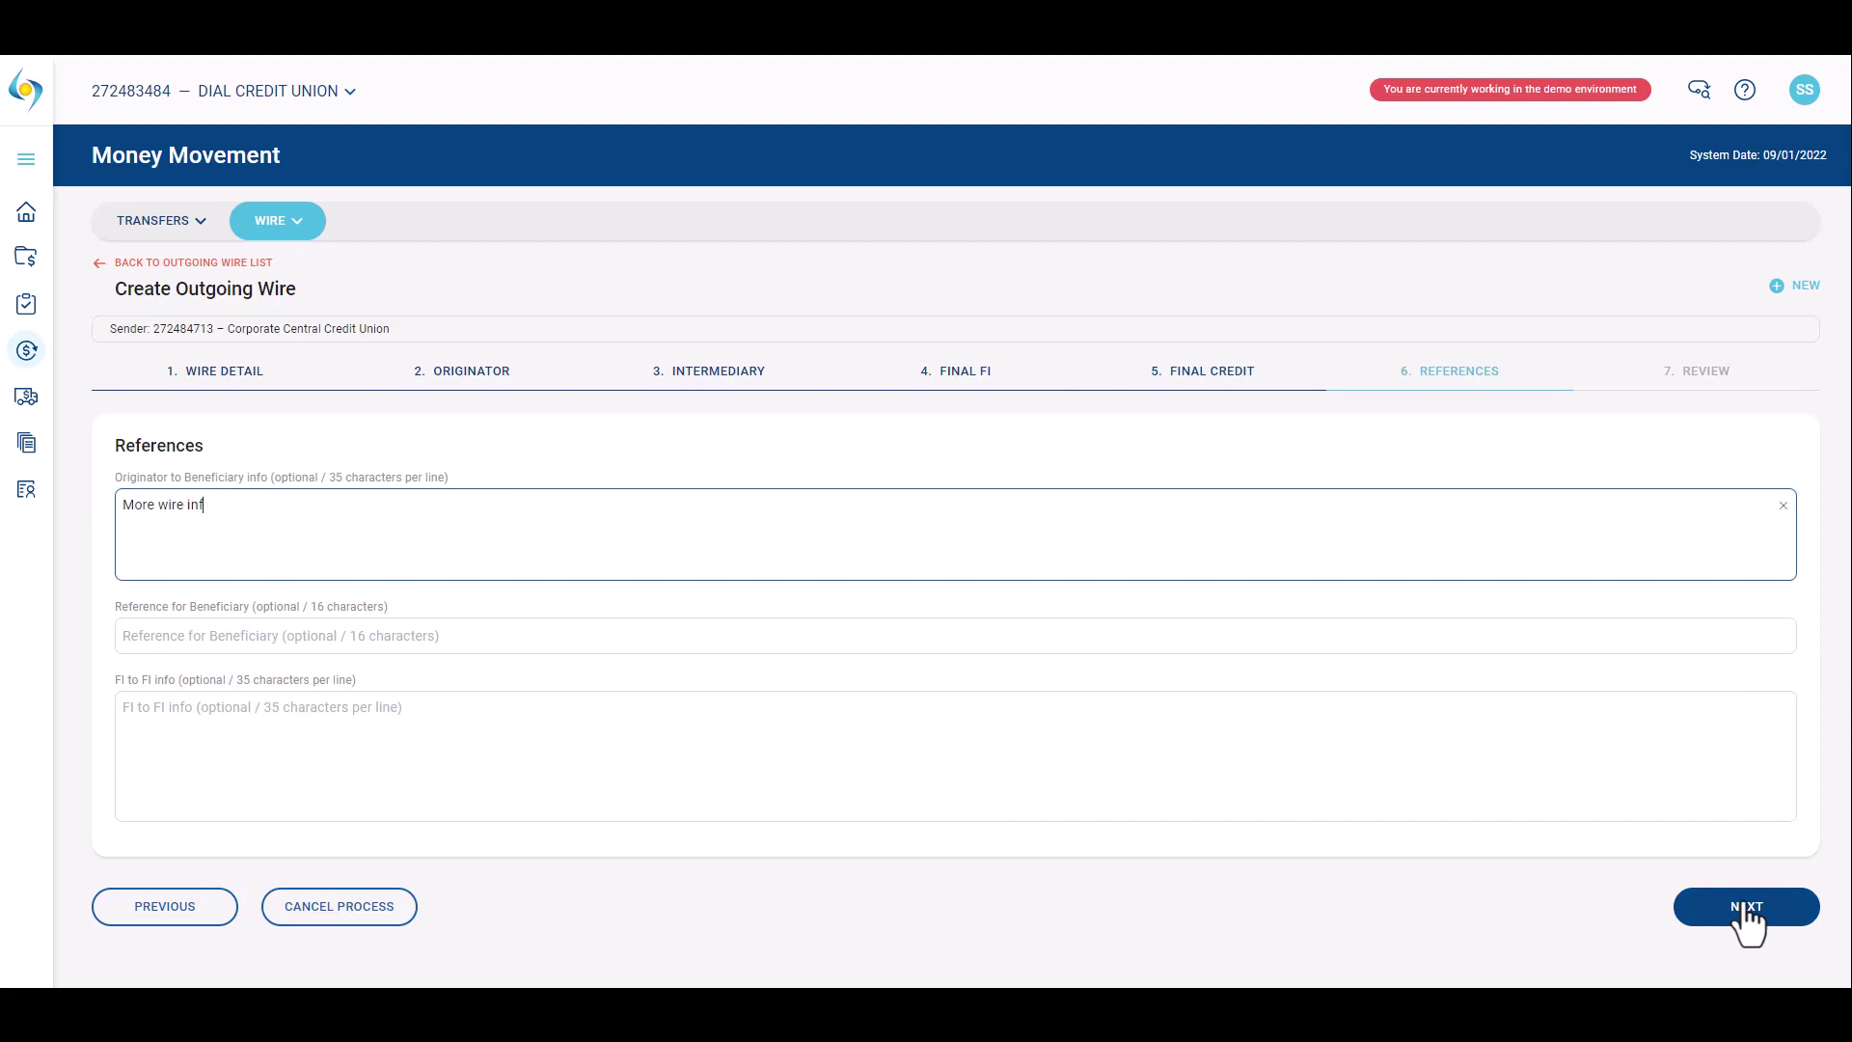
pyautogui.click(1746, 911)
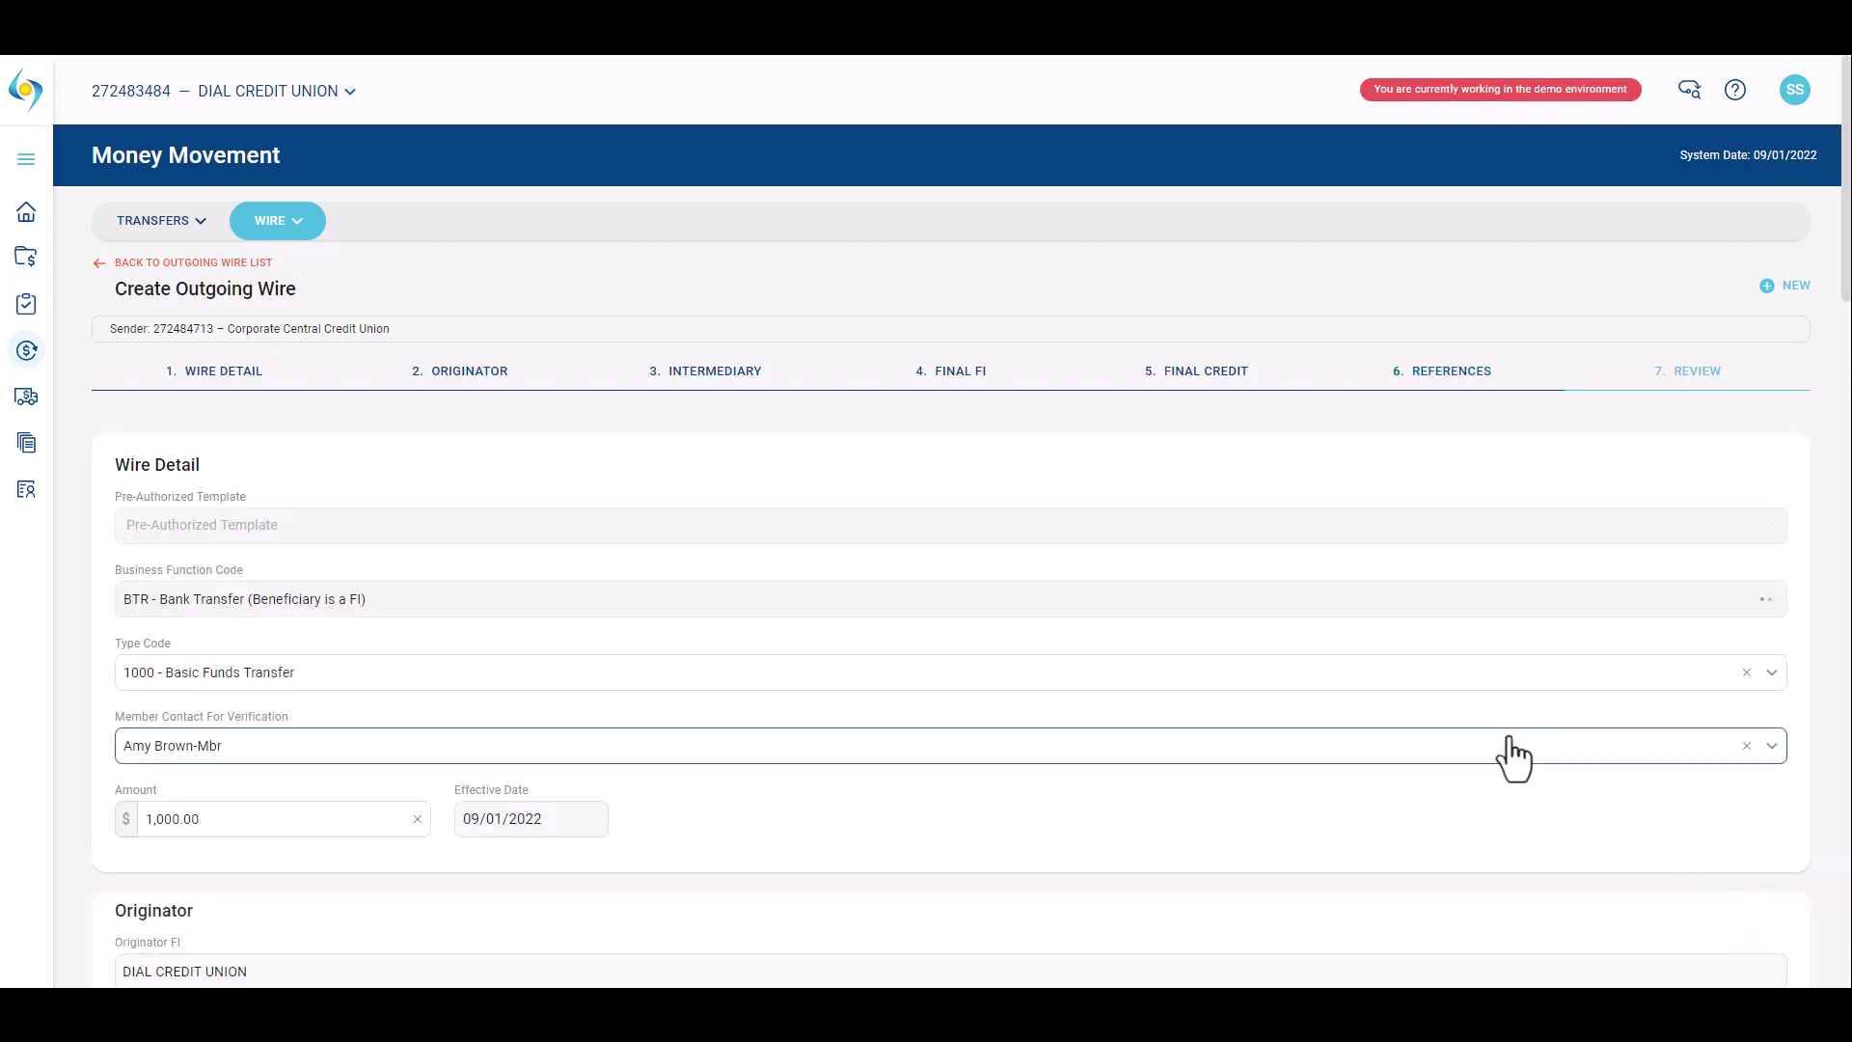
# Review the wire details and create the outgoing wire.
pyautogui.scroll(-6, 1510, 743)
pyautogui.scroll(-18, 1511, 748)
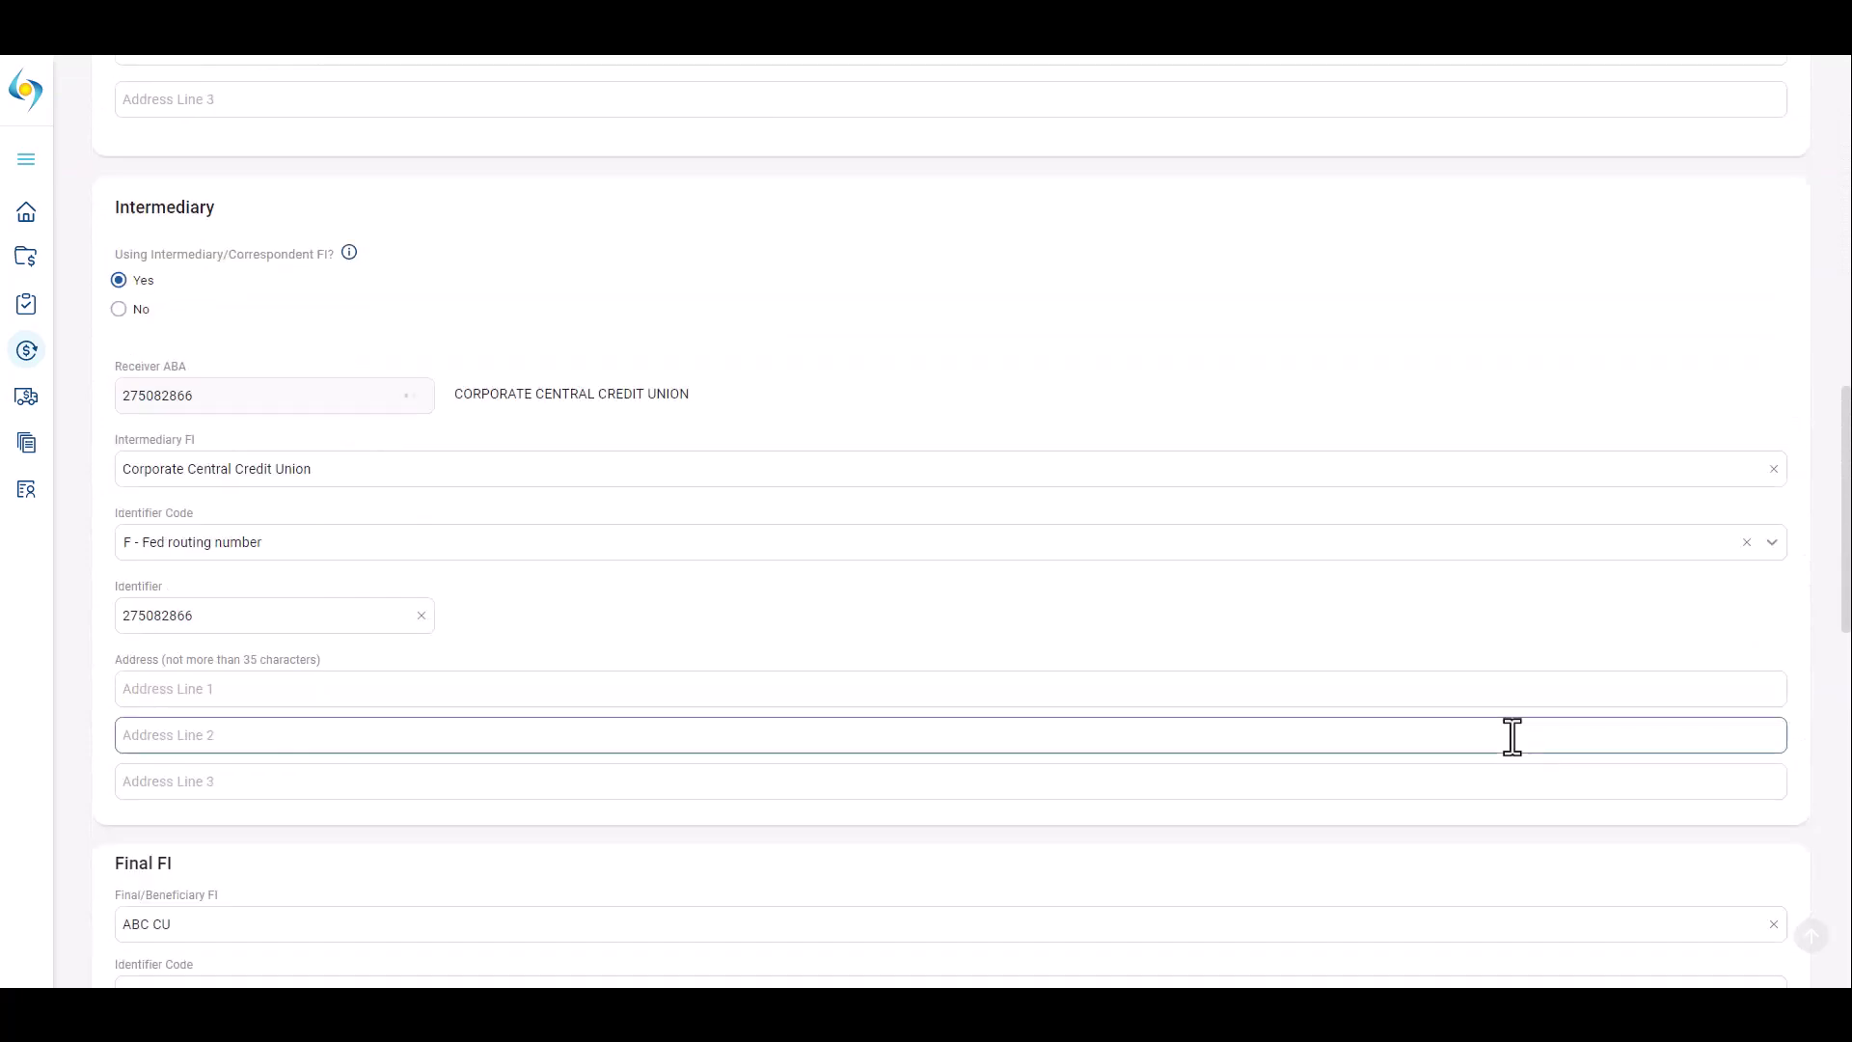
pyautogui.scroll(-3, 1511, 736)
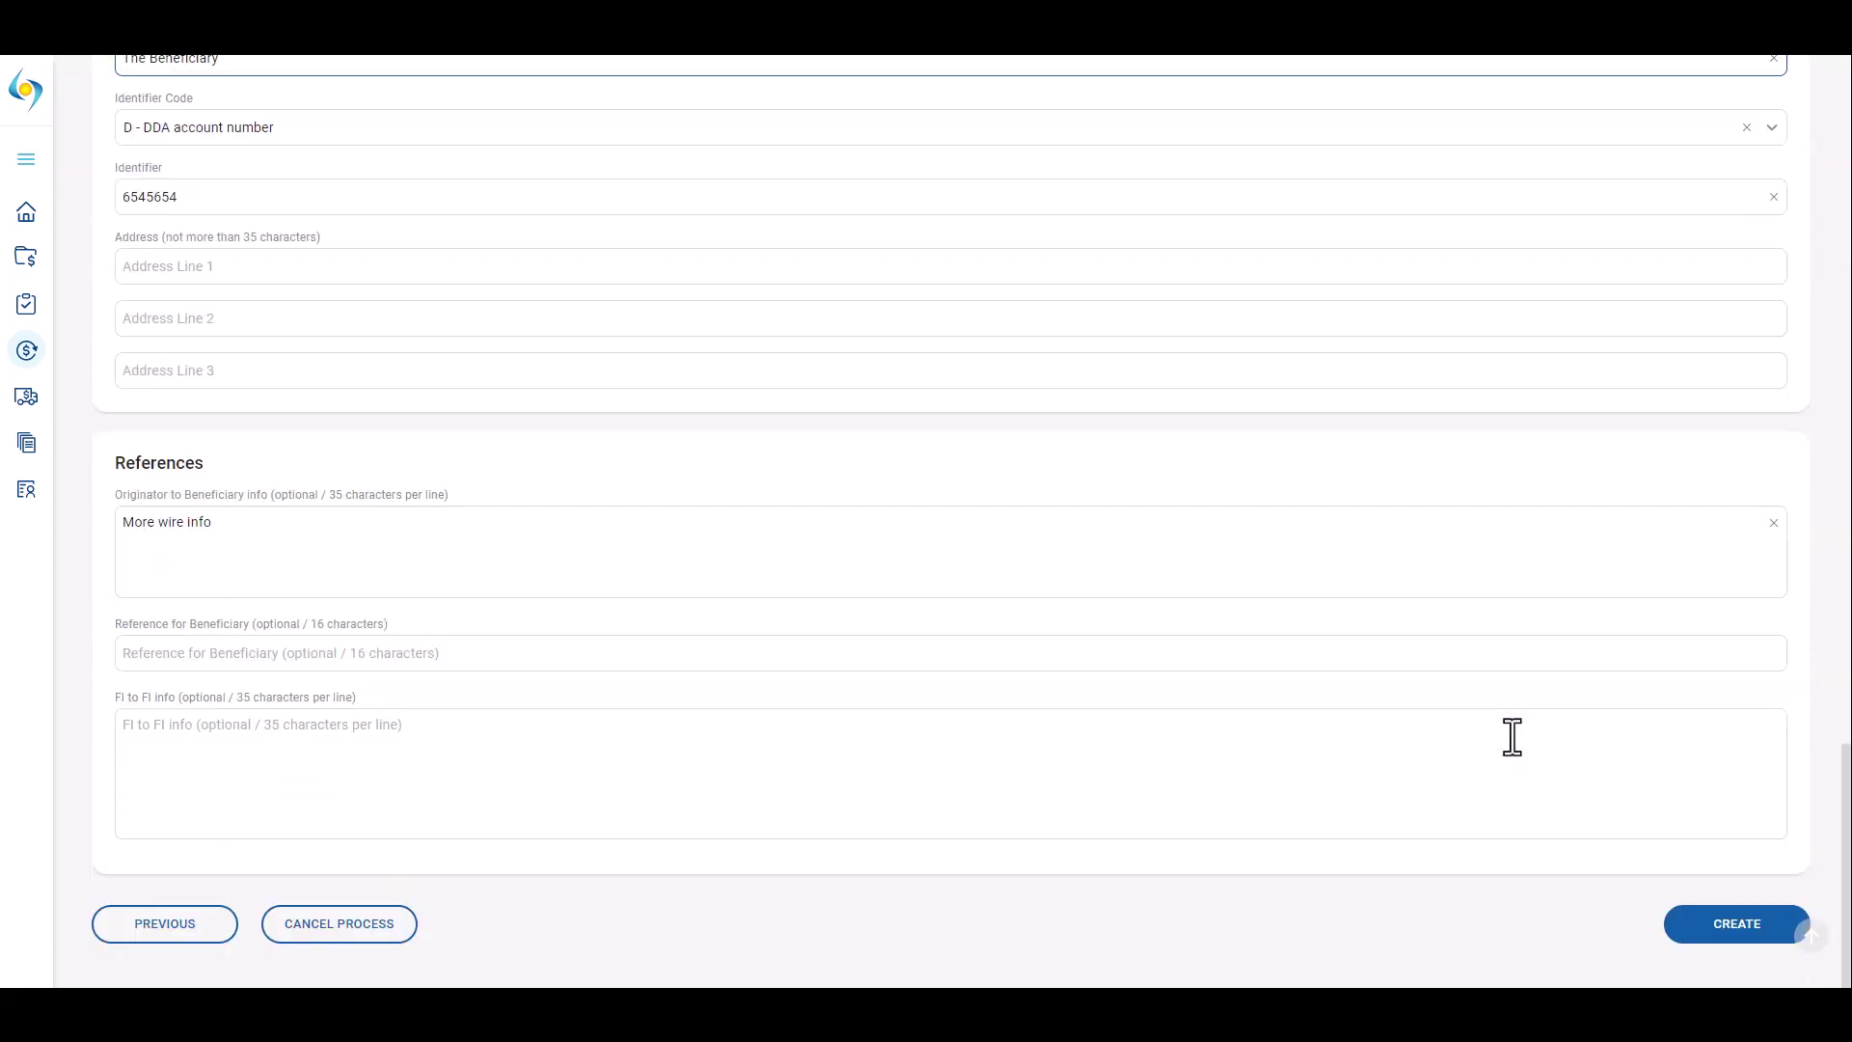
pyautogui.click(1732, 928)
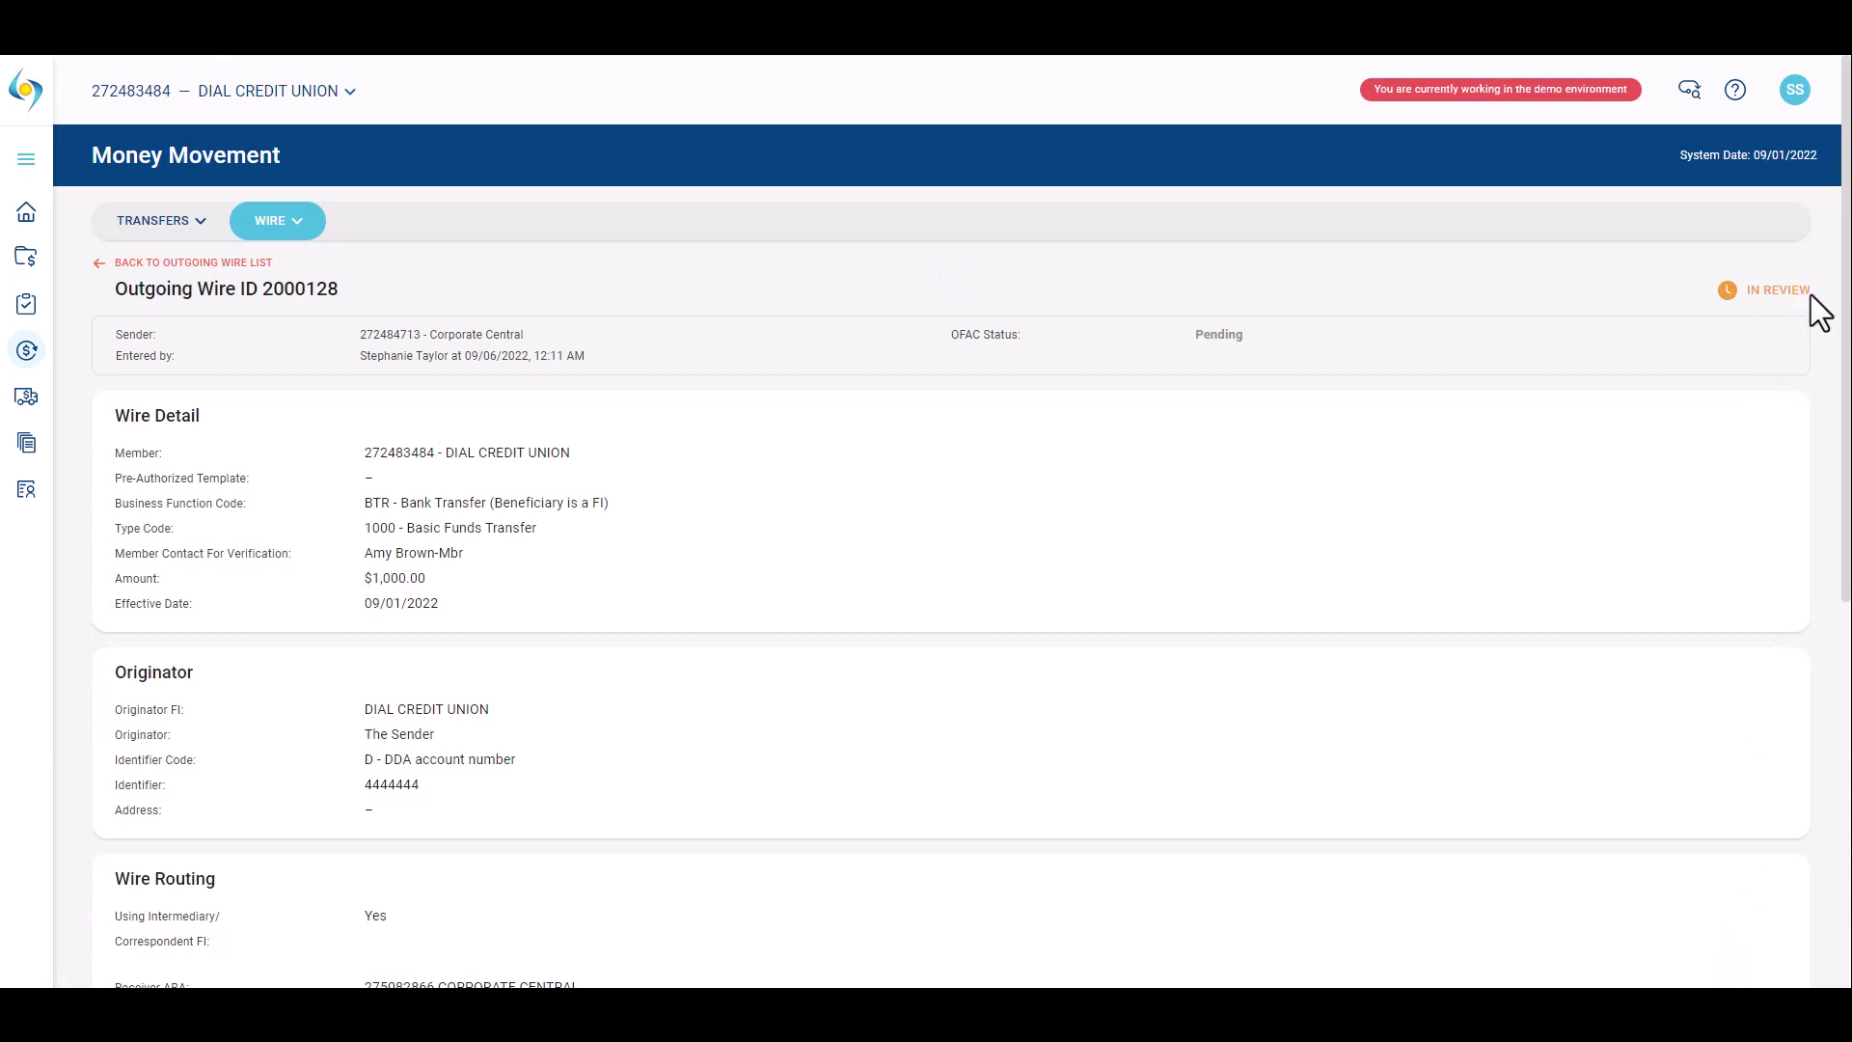
# Confirm wire 2000128 shows In Review, then go back to the outgoing wire list.
pyautogui.moveTo(1807, 293); pyautogui.dragTo(1702, 291)
pyautogui.click(235, 262)
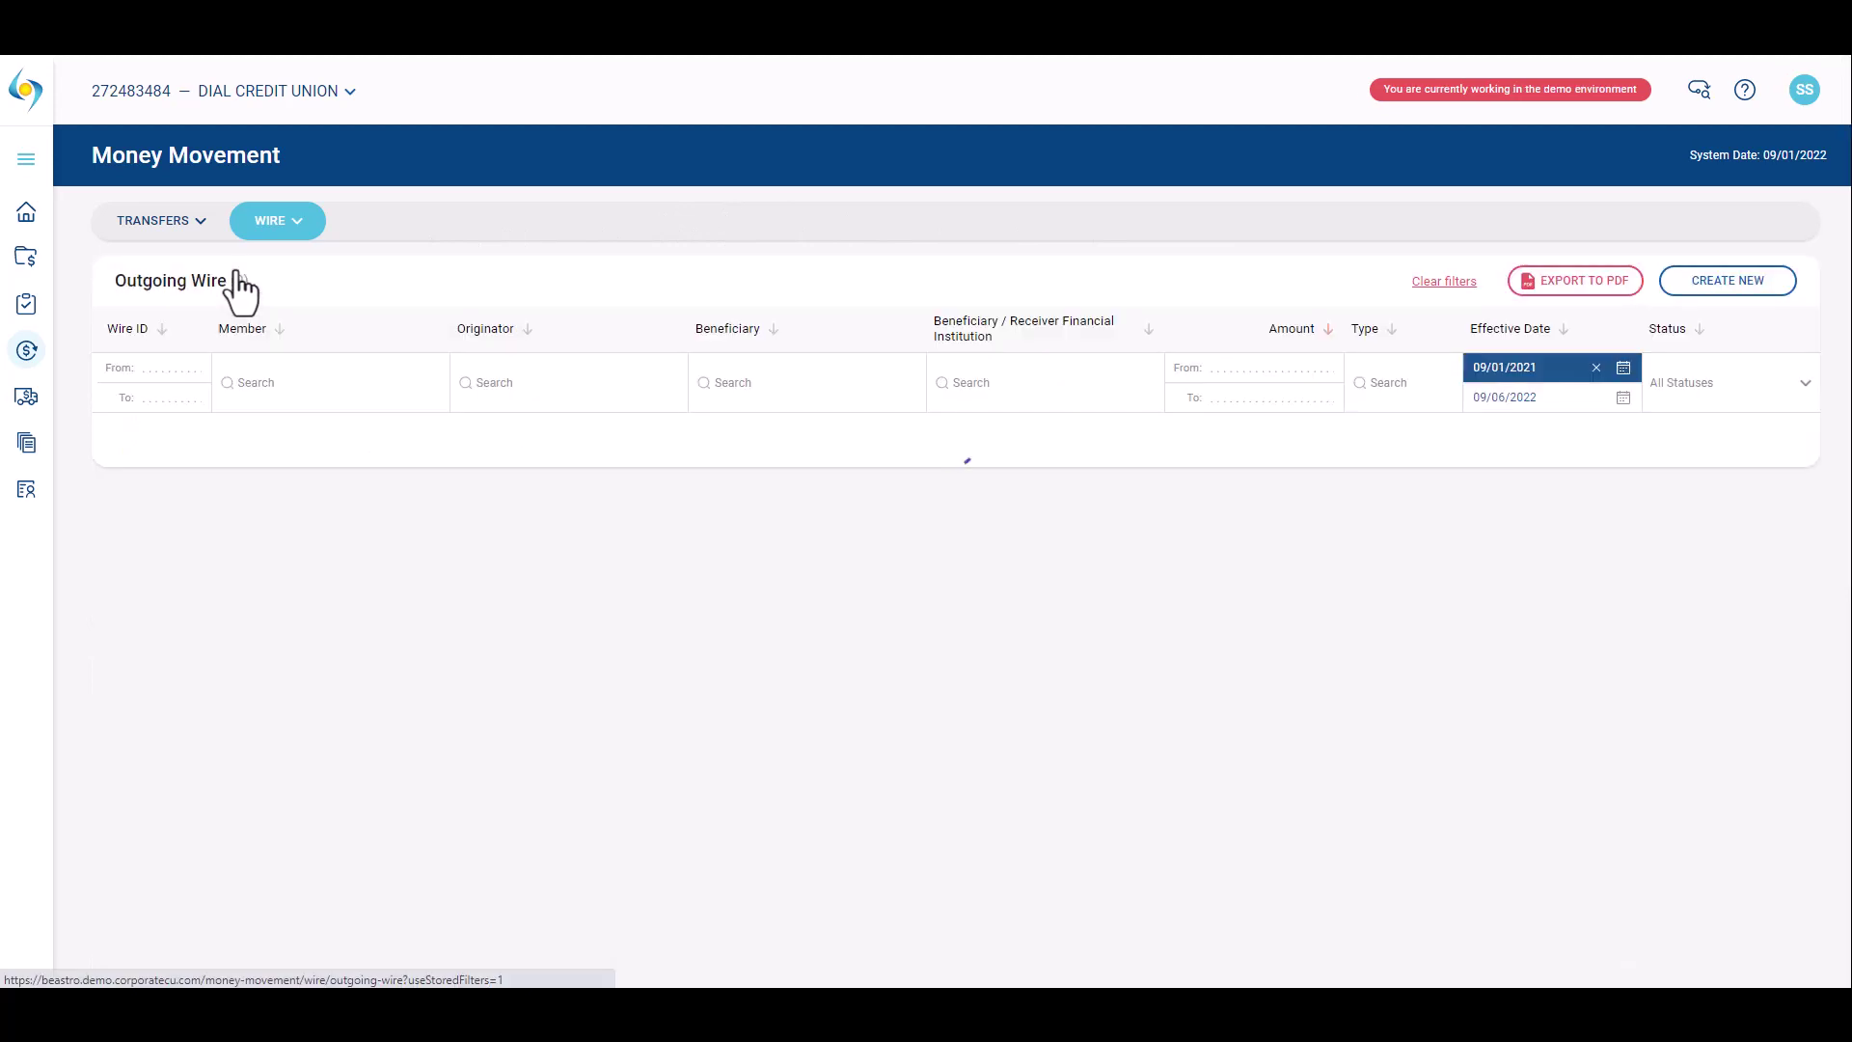